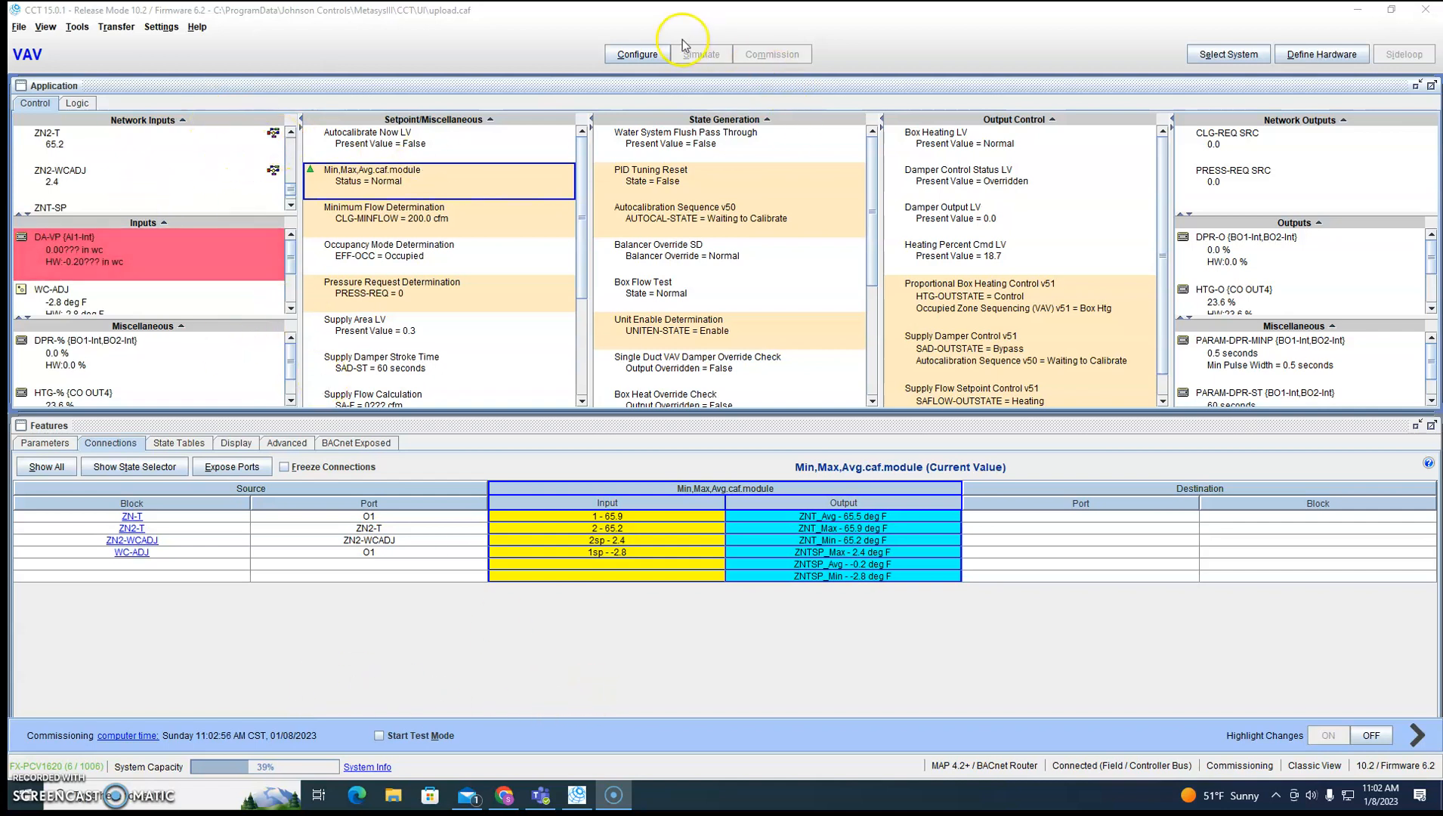
Open the details of the ZN2-T network input for editing and examine its peer device instance number and object identifier.
{"action": "left_click", "coordinate": [101, 145]}
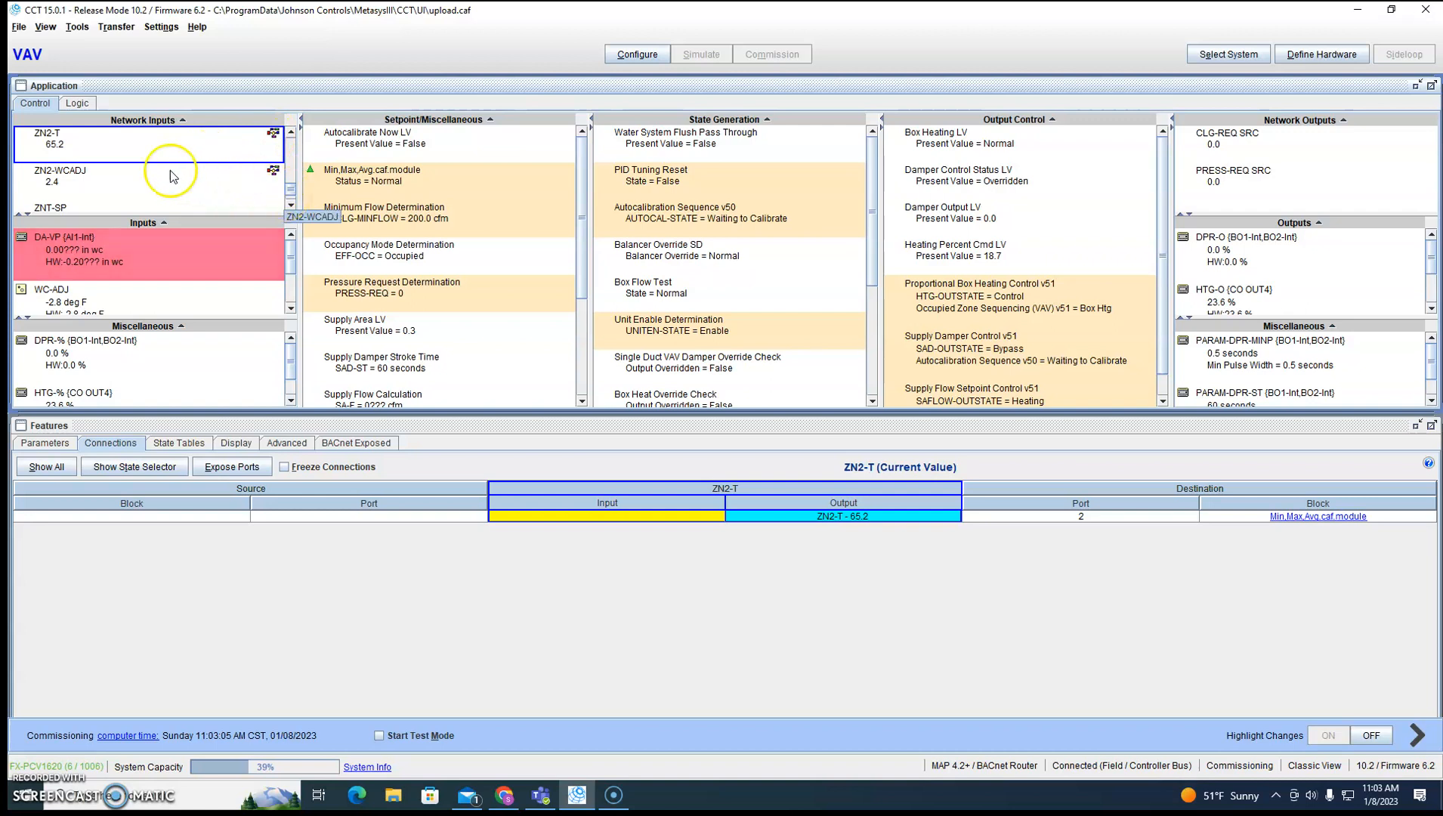
{"action": "double_click", "coordinate": [120, 145]}
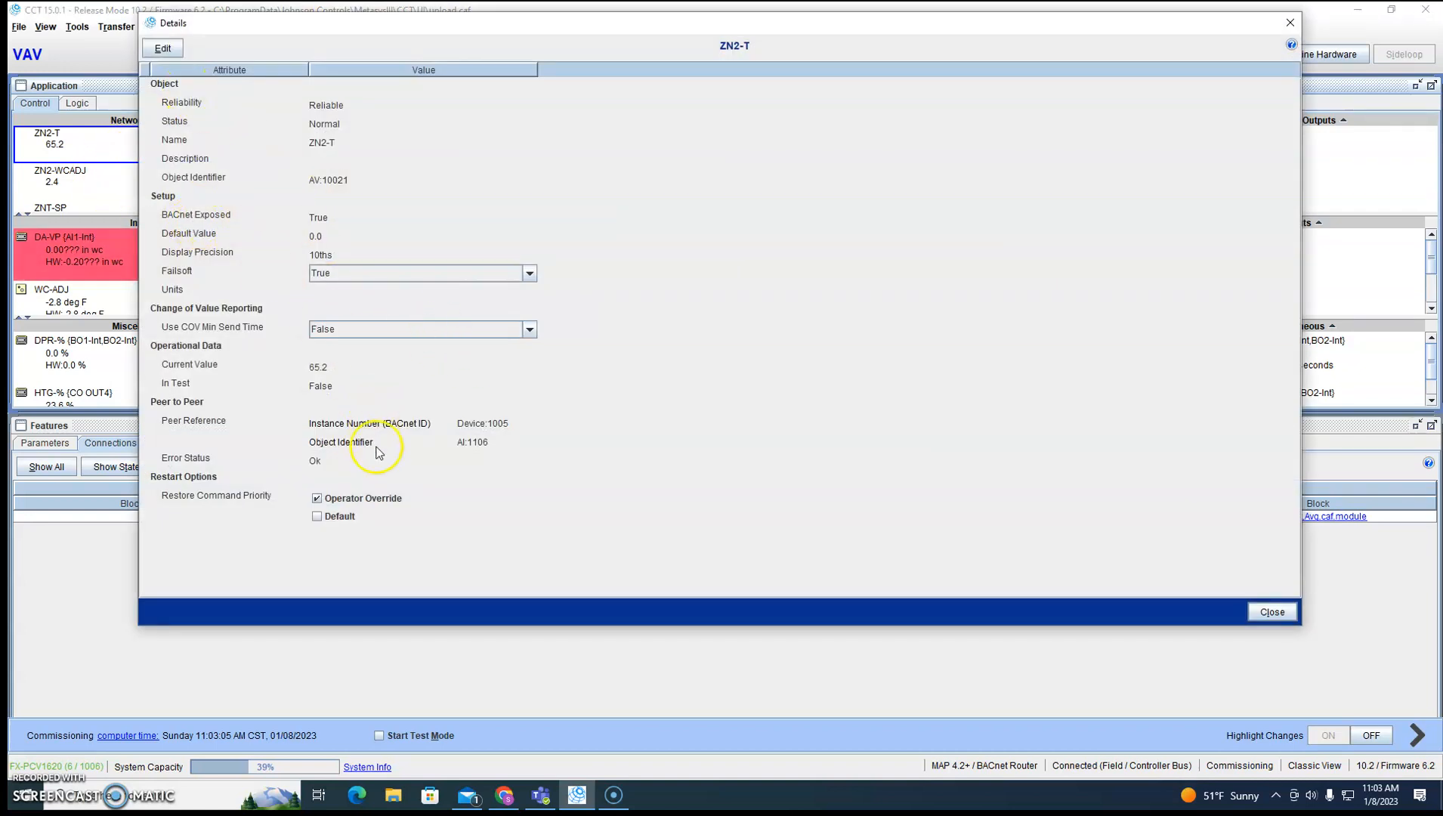
{"action": "left_click", "coordinate": [161, 48]}
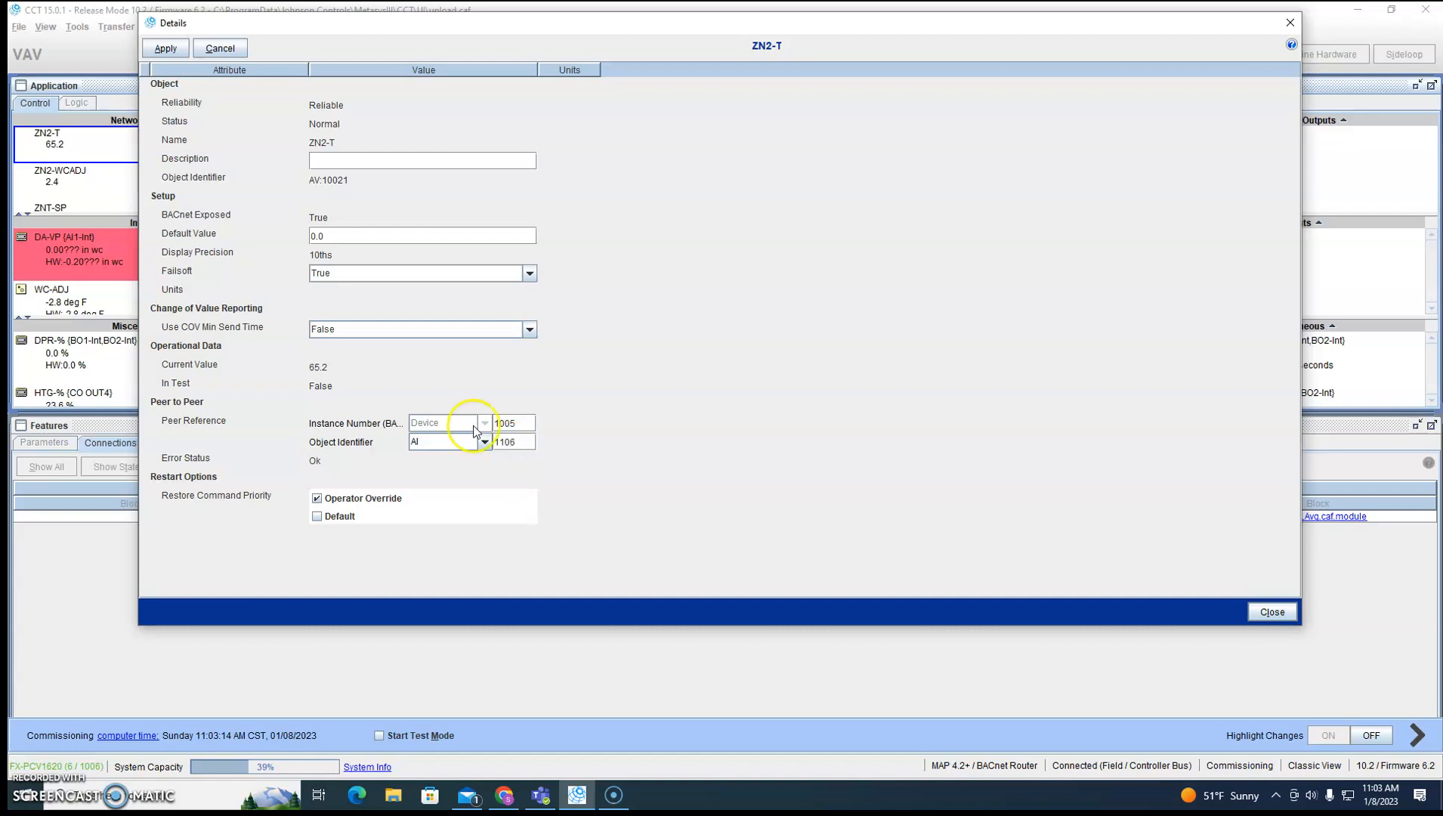
{"action": "left_click", "coordinate": [1289, 28]}
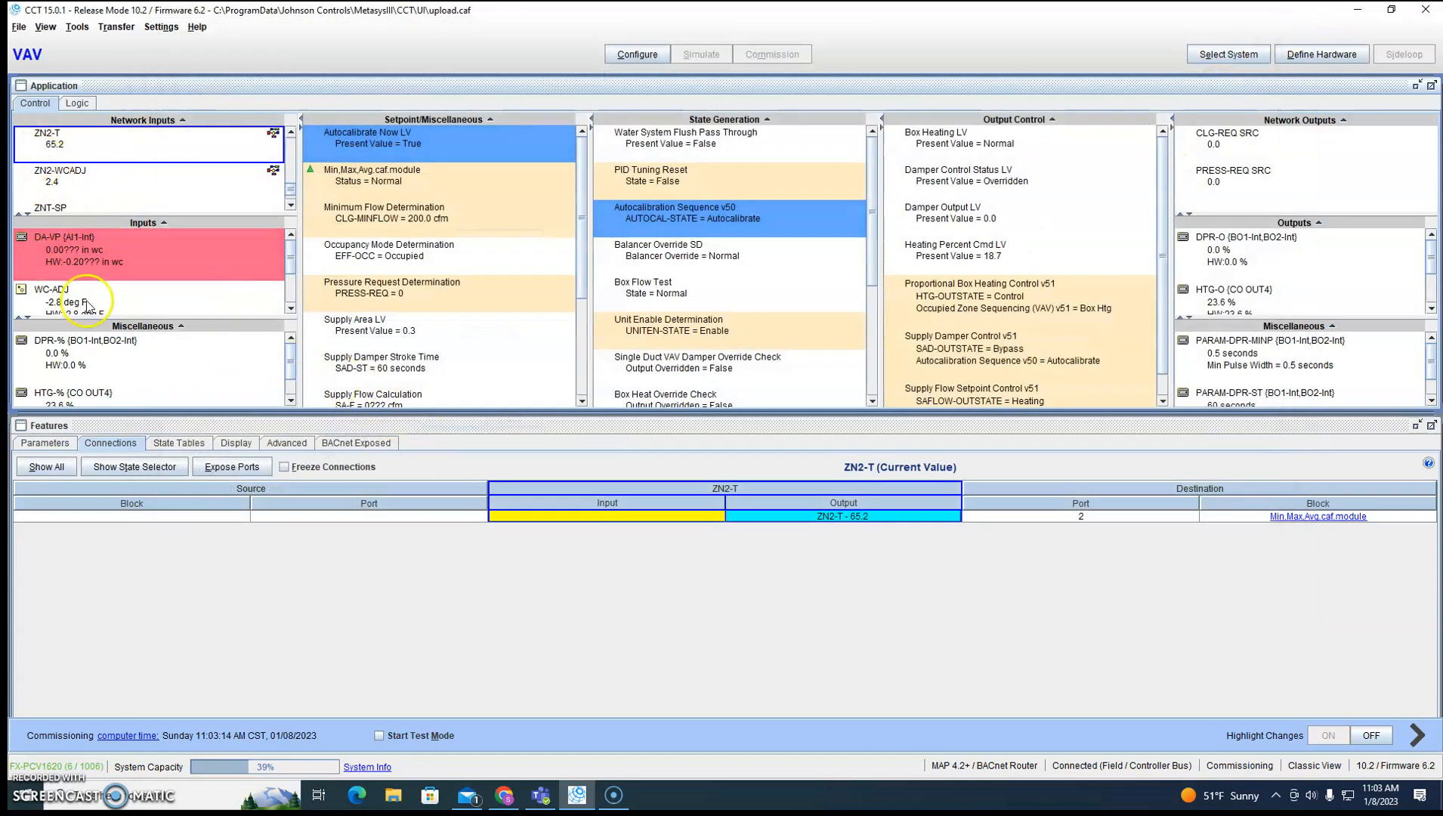
Compare the object identifier in the ZN-T input's details with the peer reference of the ZN2-T network input.
{"action": "scroll", "coordinate": [60, 295], "scroll_direction": "down", "scroll_amount": 1}
{"action": "left_click", "coordinate": [62, 295]}
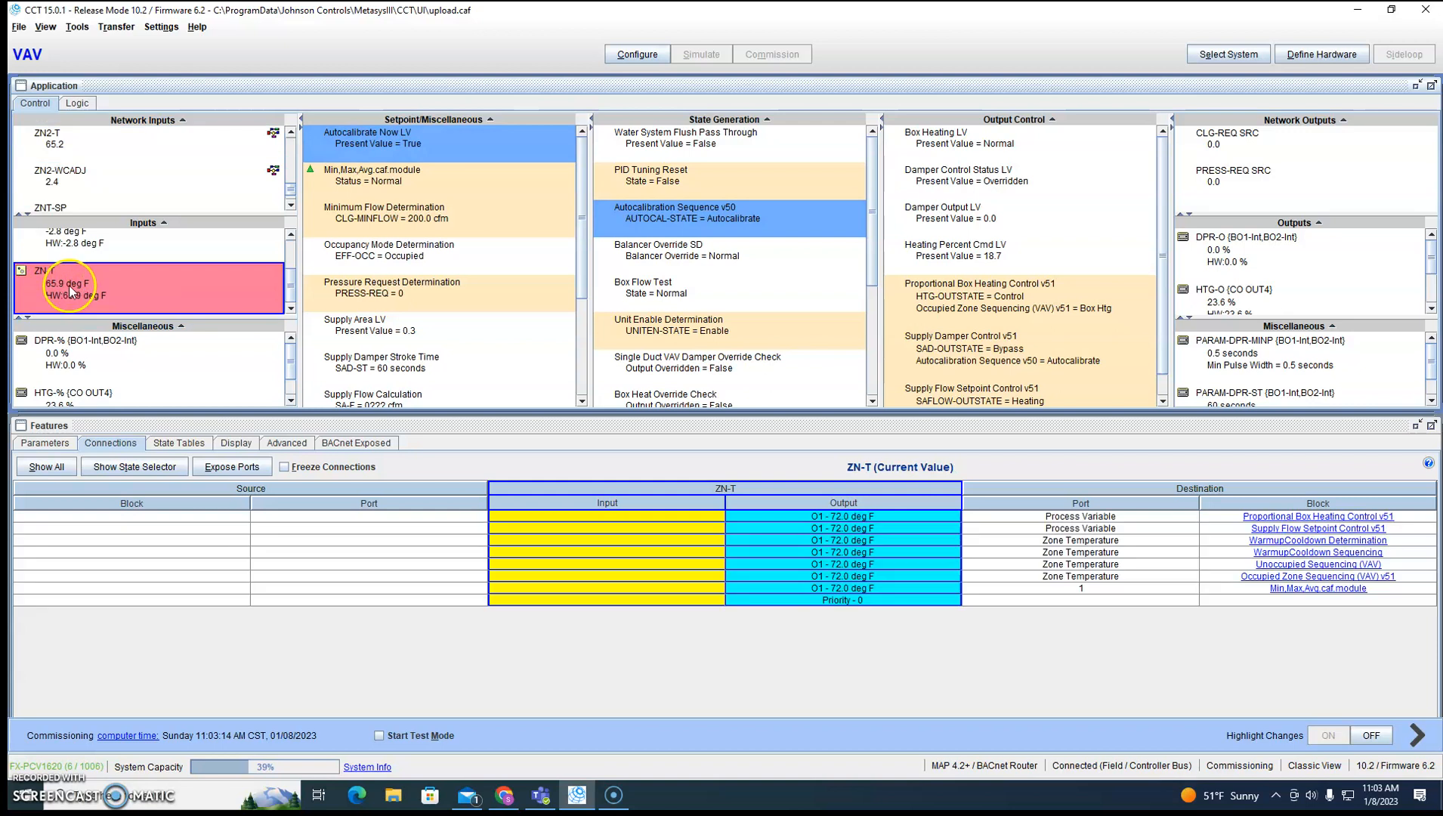
{"action": "double_click", "coordinate": [187, 303]}
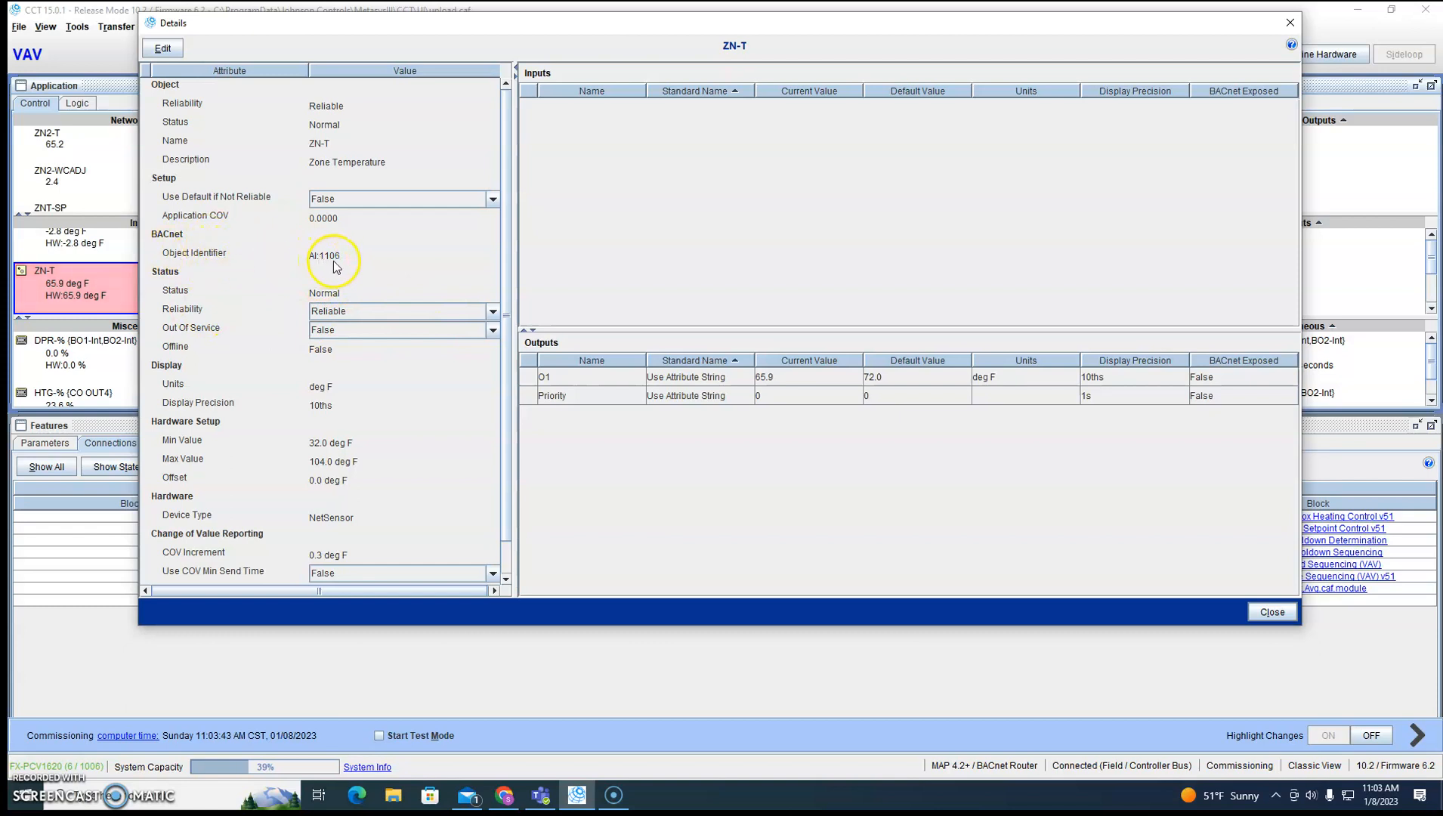
{"action": "left_click", "coordinate": [1290, 23]}
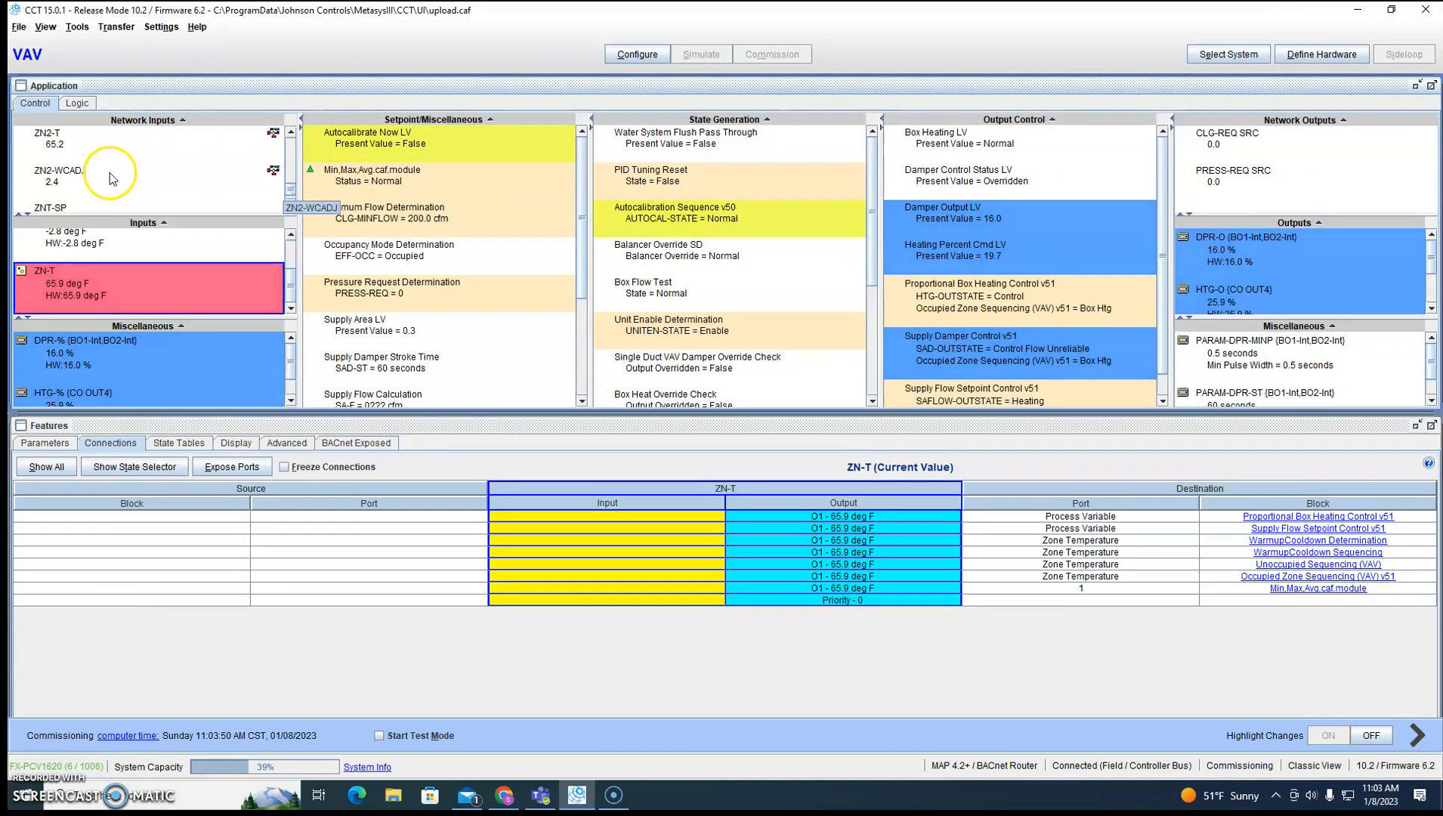
{"action": "left_click", "coordinate": [89, 140]}
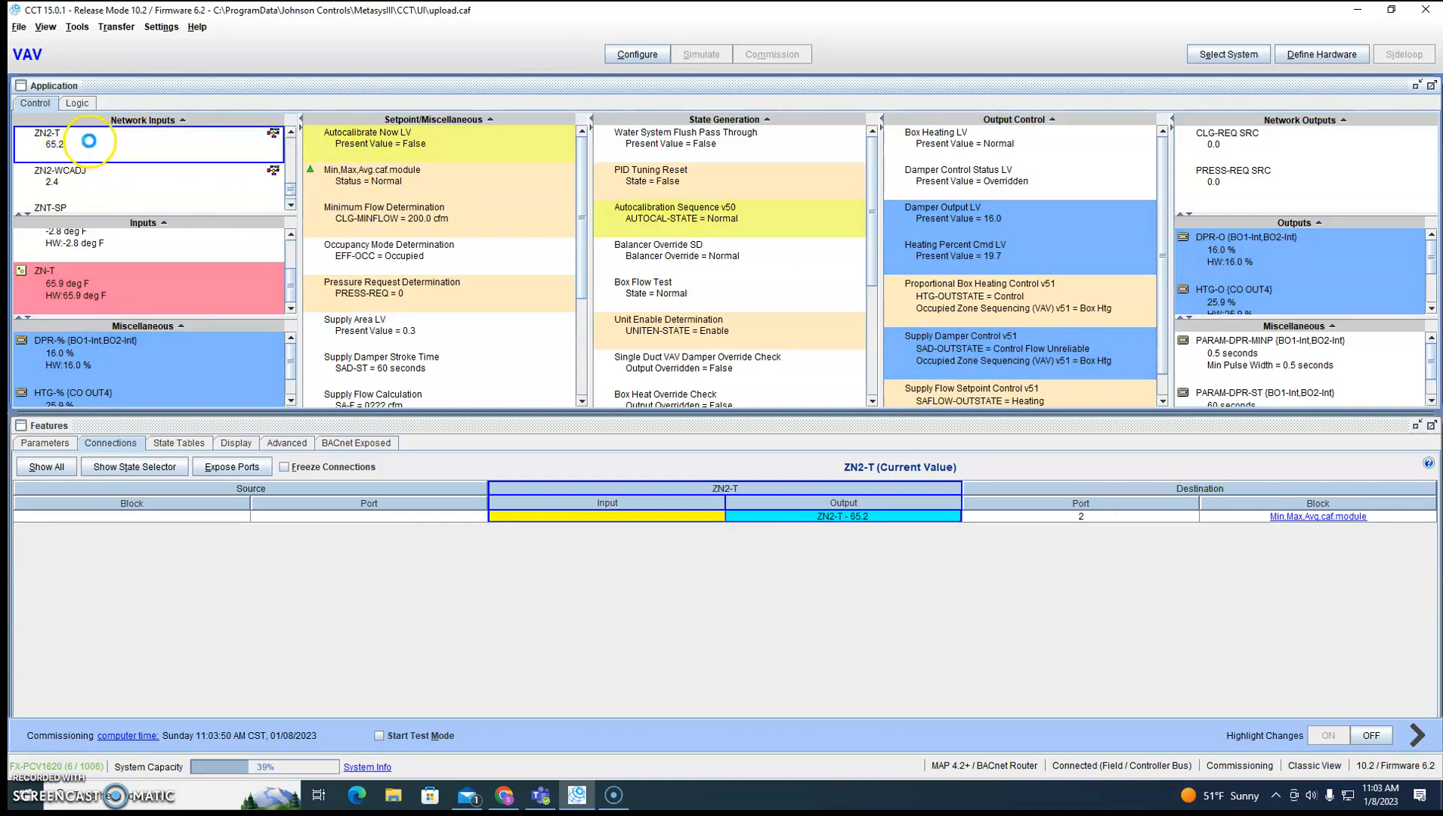
{"action": "double_click", "coordinate": [235, 199]}
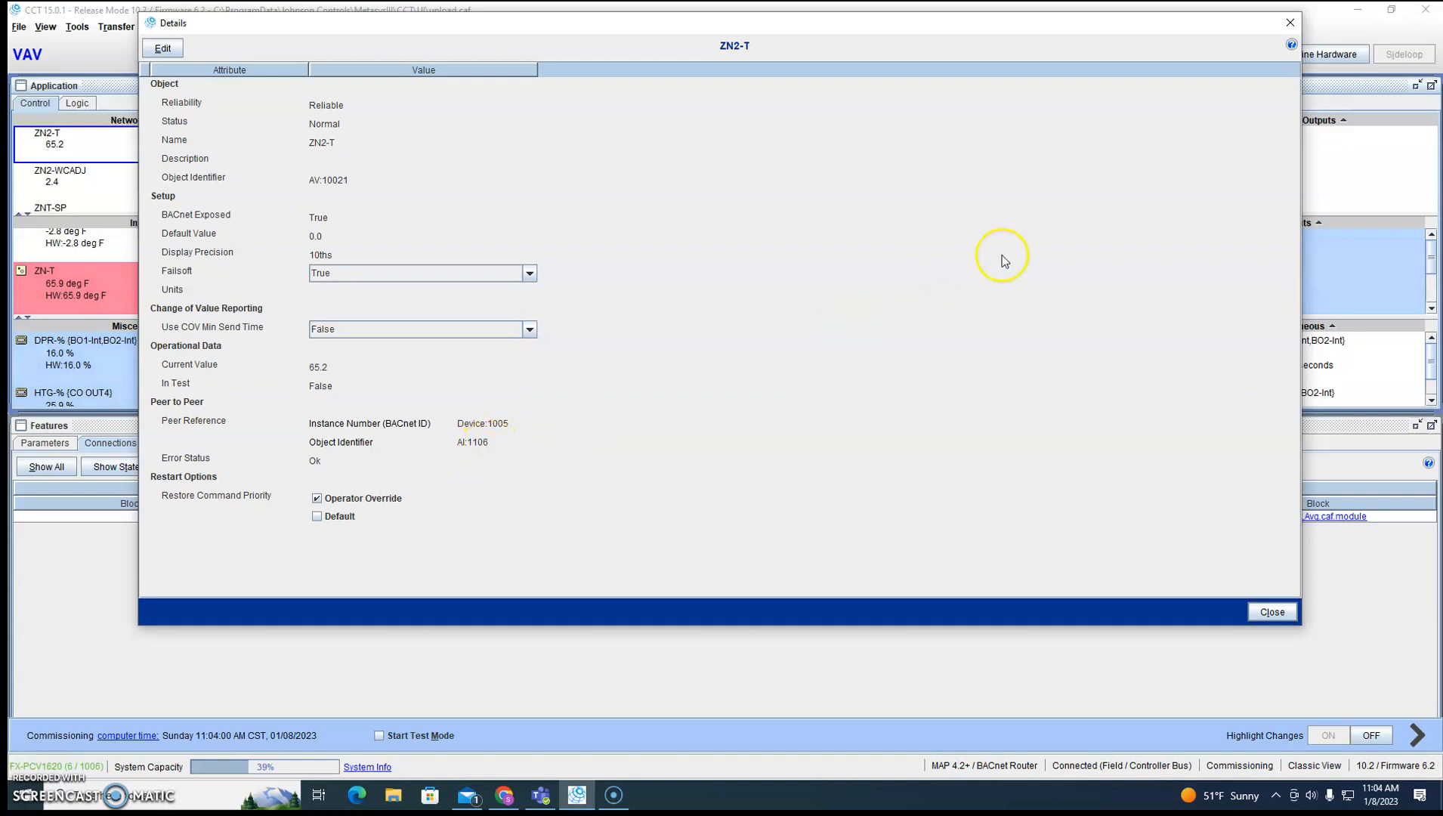
{"action": "left_click", "coordinate": [1291, 28]}
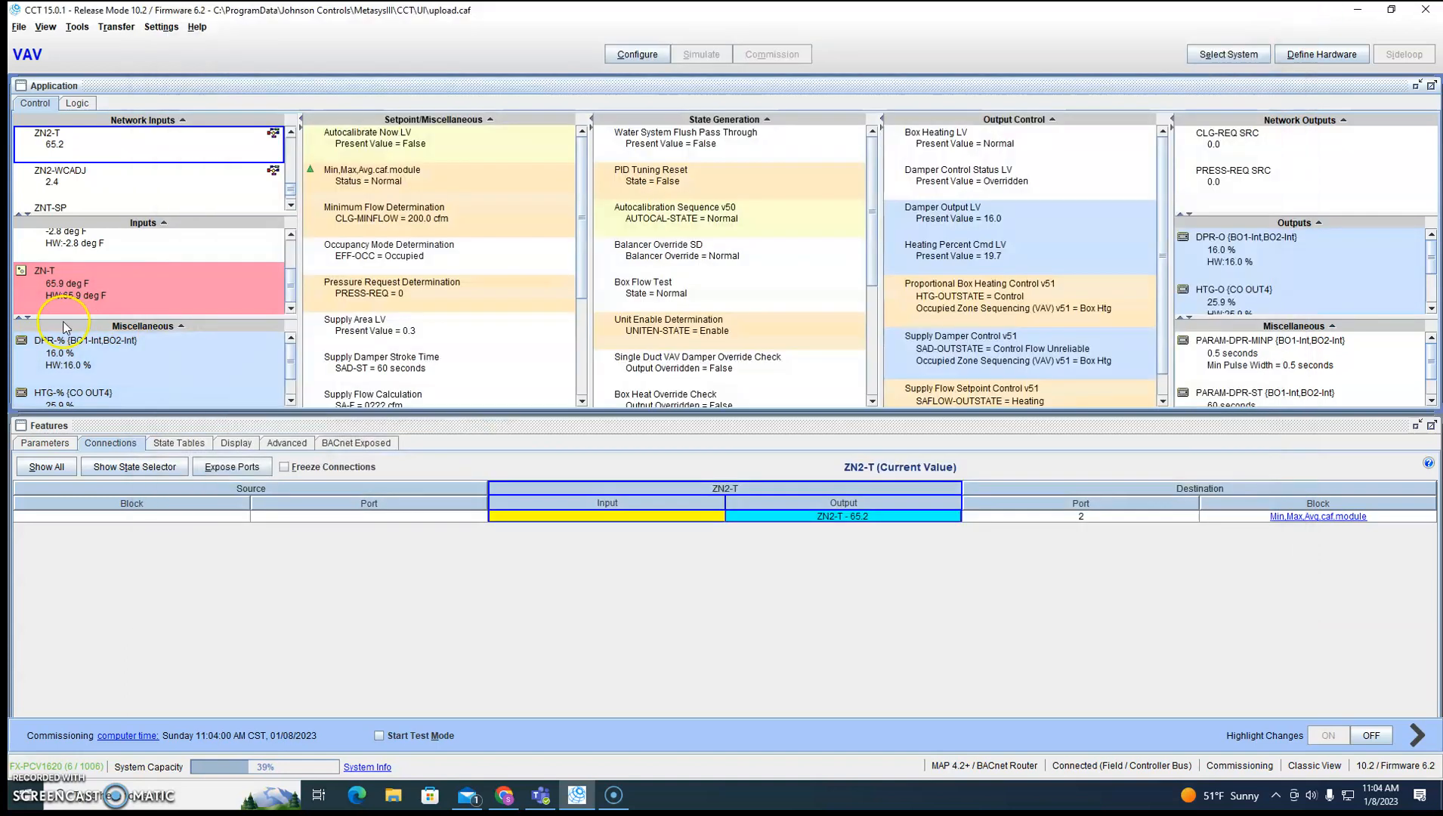
Check the controller's BACnet instance number in the network settings of the hardware definition.
{"action": "left_click", "coordinate": [1320, 56]}
{"action": "left_click", "coordinate": [578, 79]}
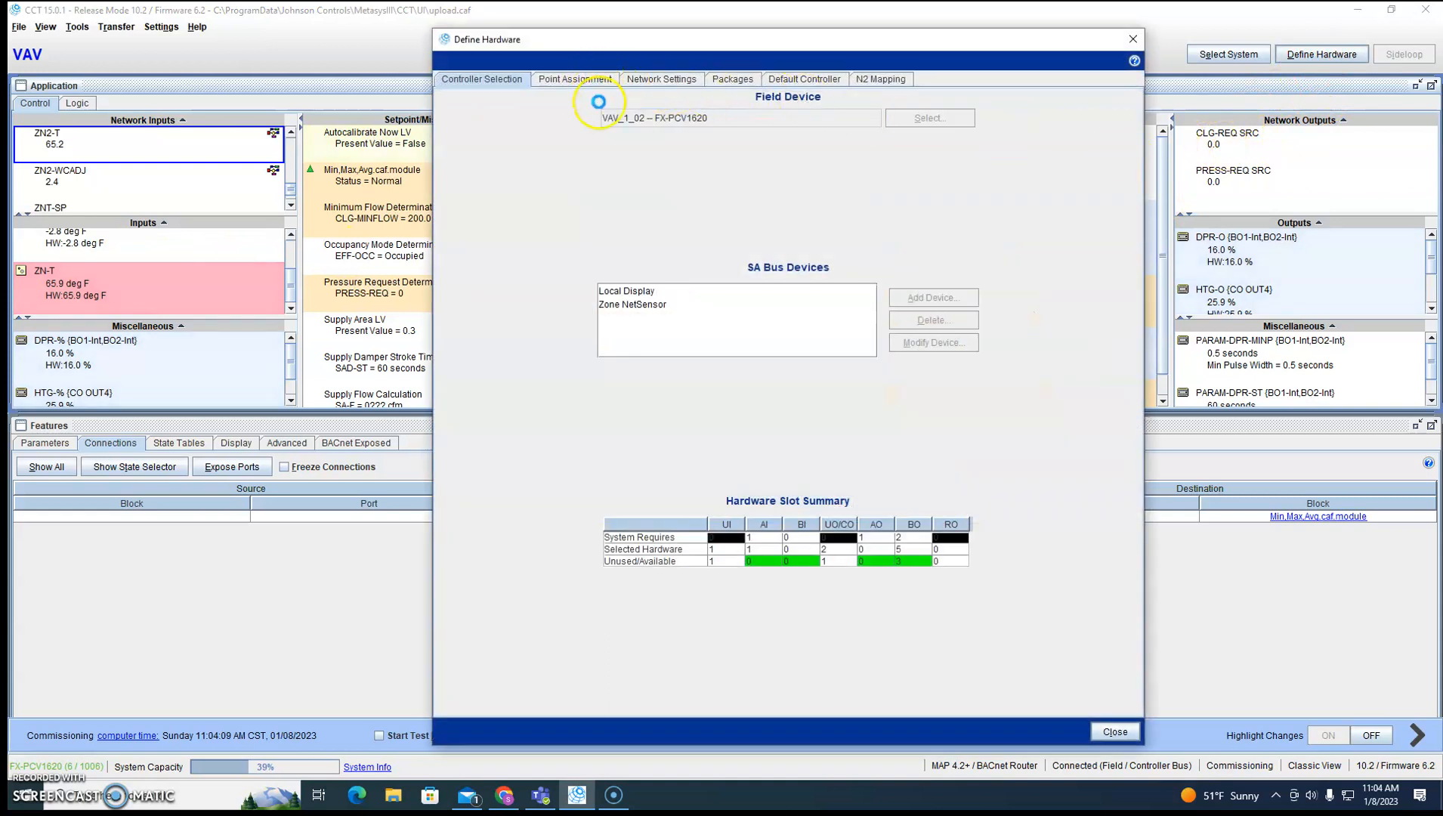
{"action": "left_click", "coordinate": [663, 80]}
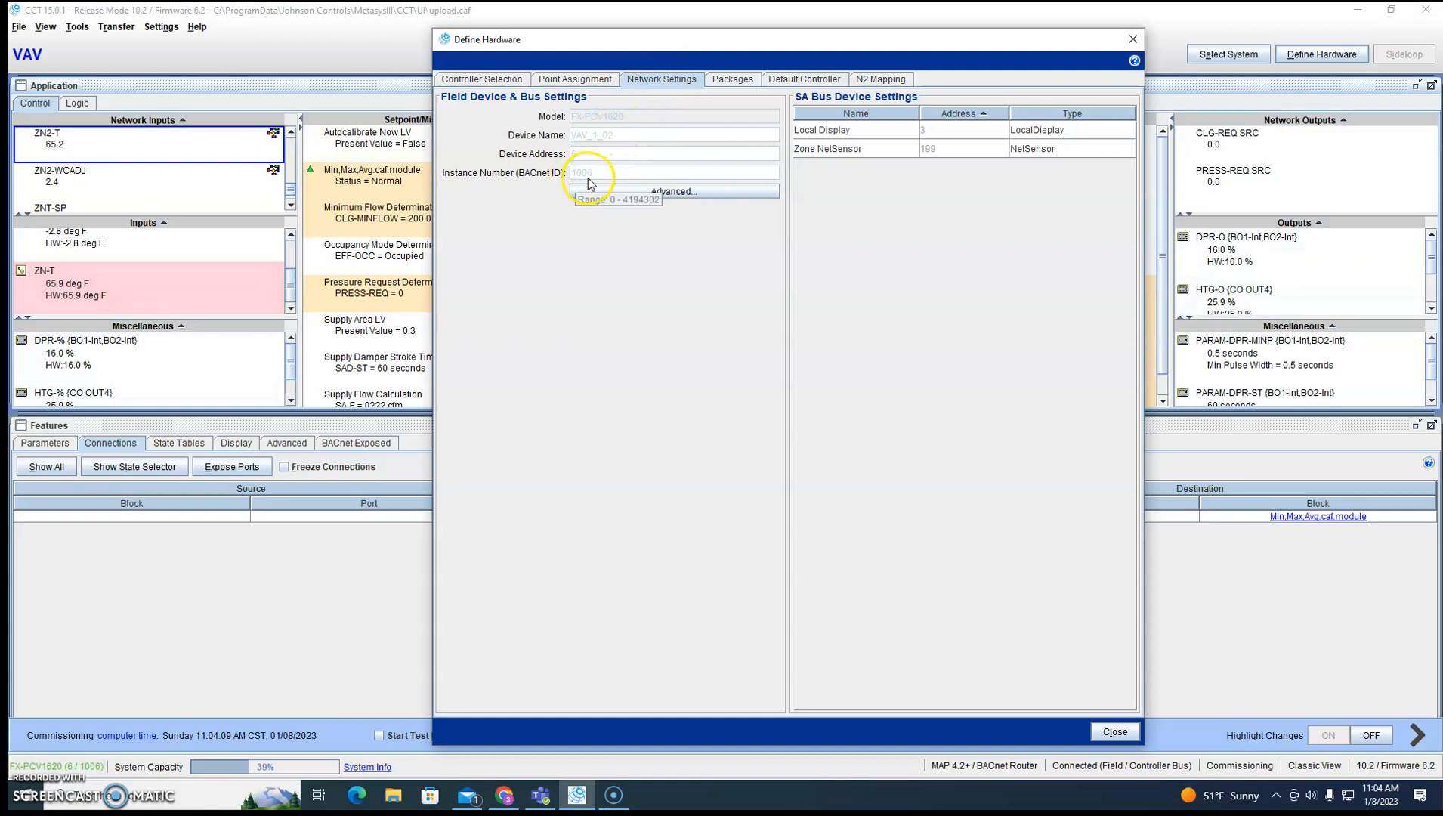
{"action": "left_click", "coordinate": [1134, 42]}
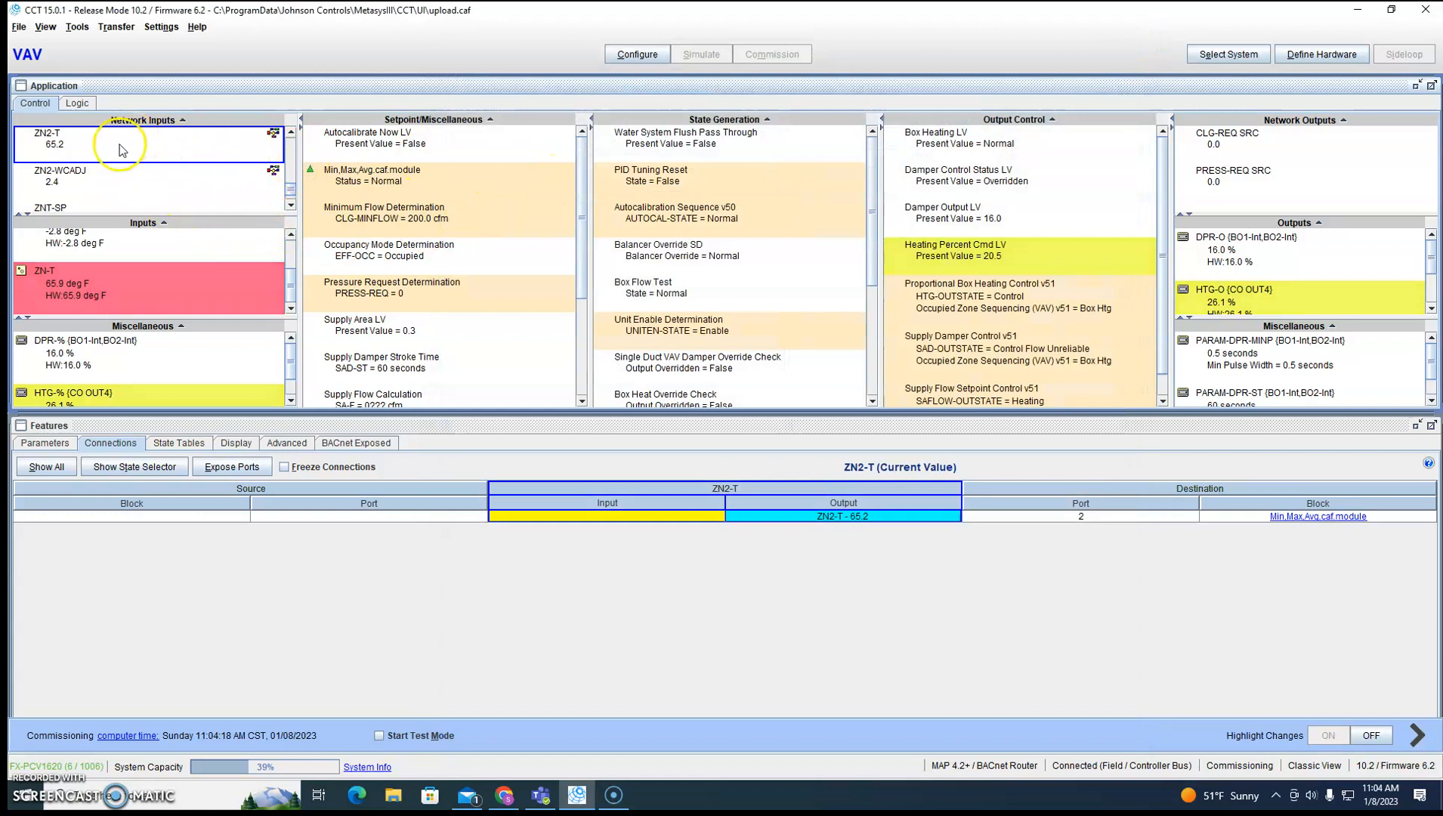
Inspect the inputs and outputs of Min,Max,Avg.caf.module in its details and examine its logic diagram.
{"action": "left_click", "coordinate": [386, 185]}
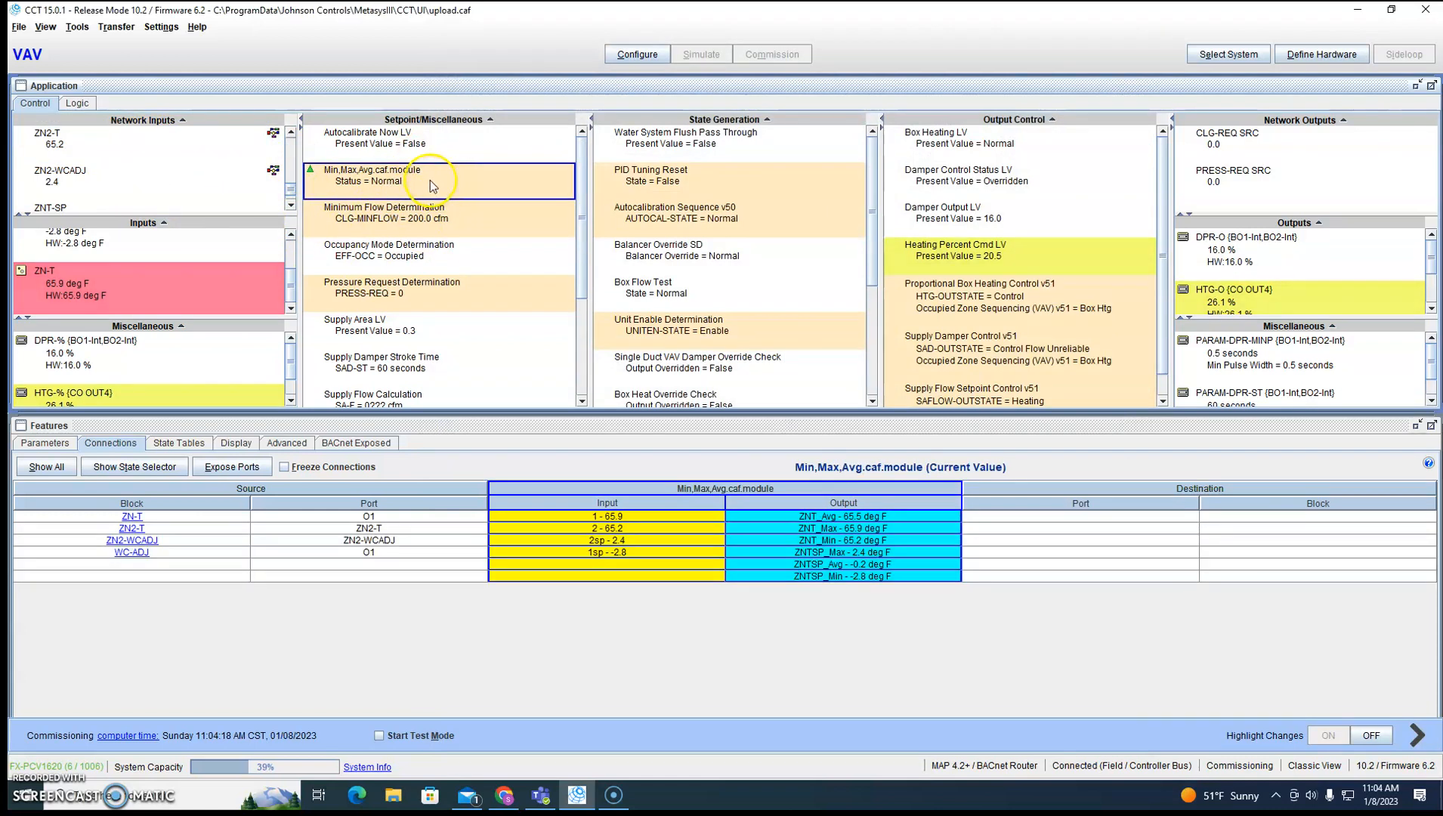
{"action": "double_click", "coordinate": [429, 181]}
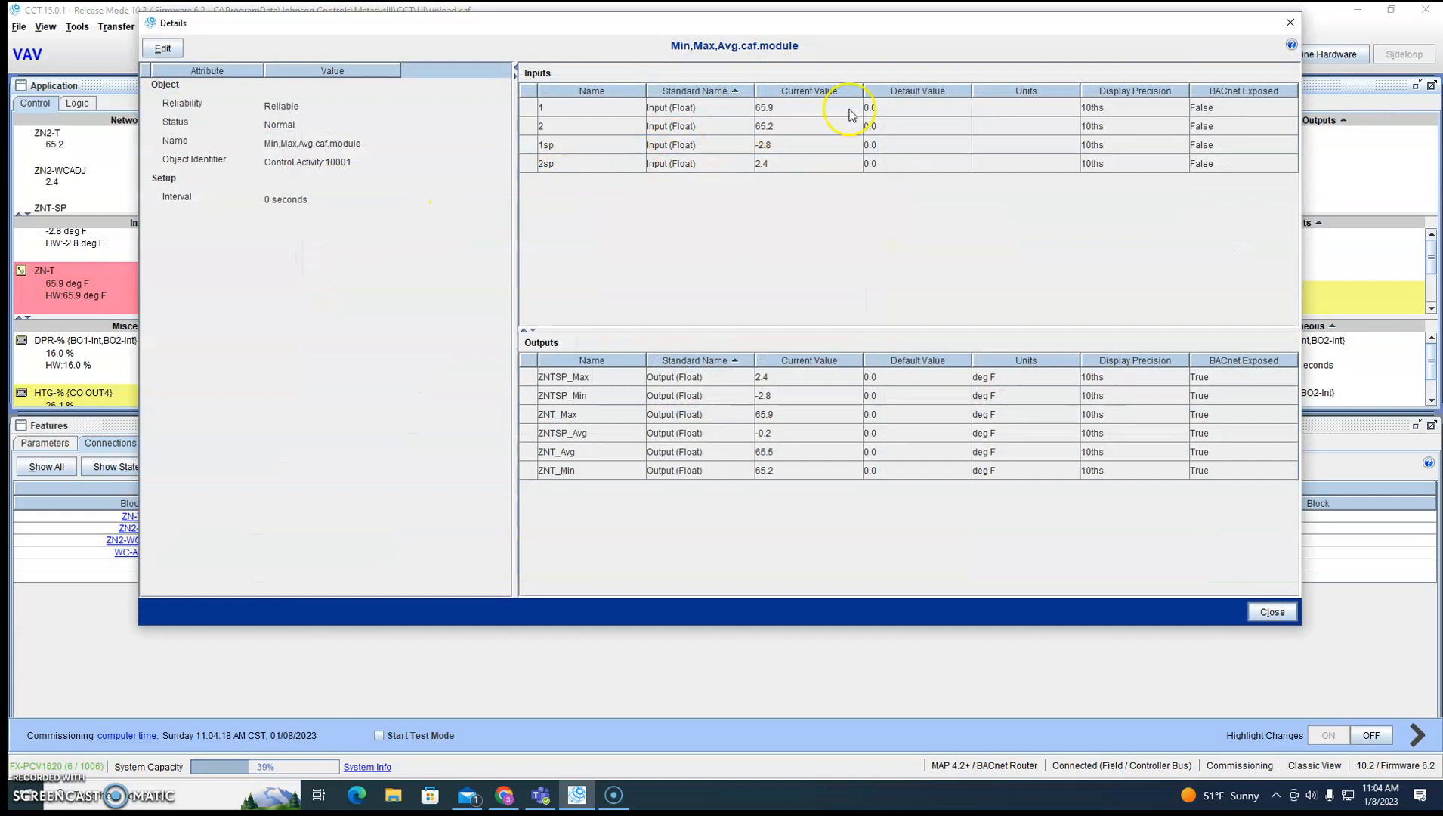
{"action": "left_click", "coordinate": [1290, 23]}
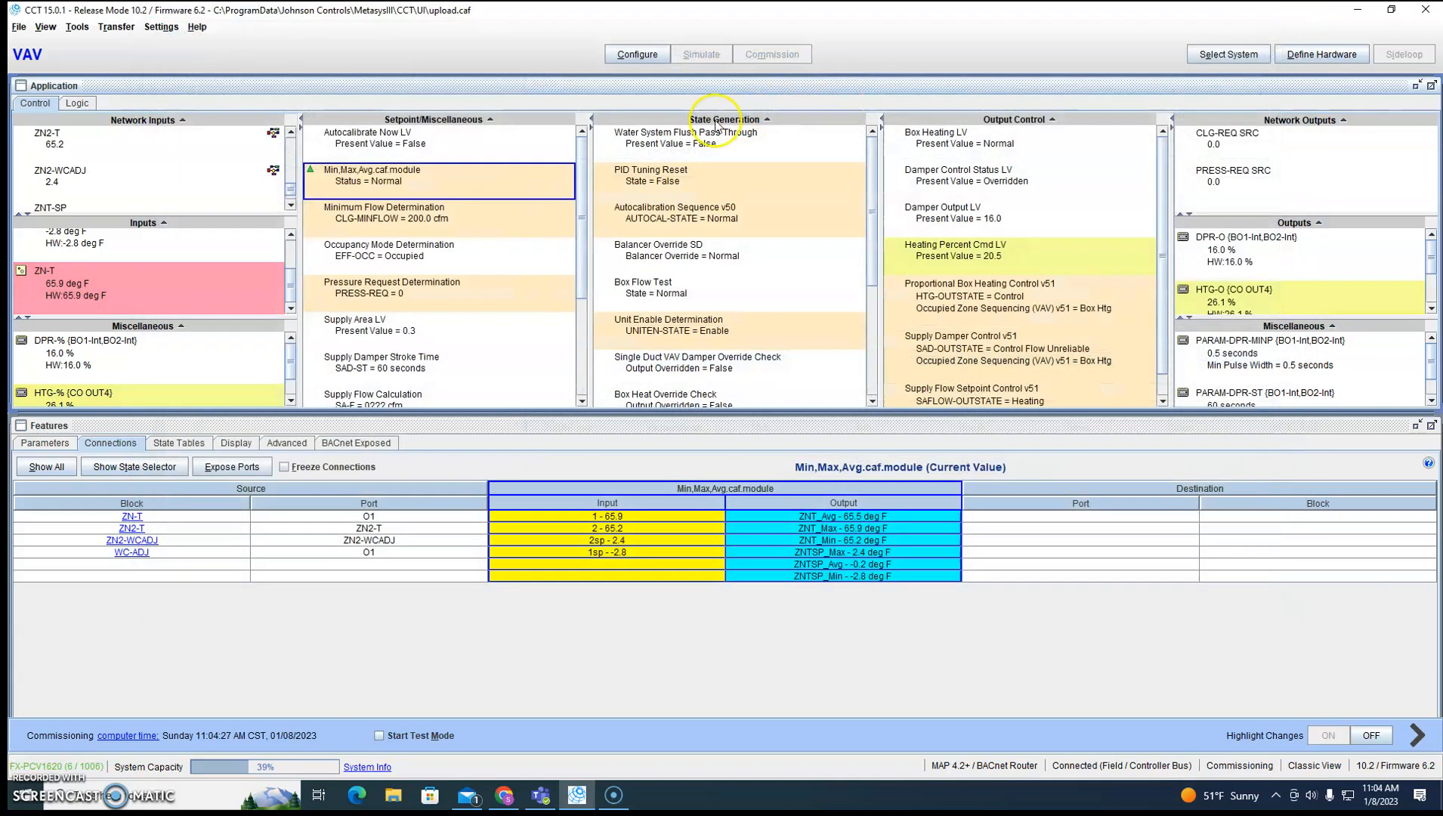
{"action": "right_click", "coordinate": [444, 186]}
{"action": "left_click", "coordinate": [466, 219]}
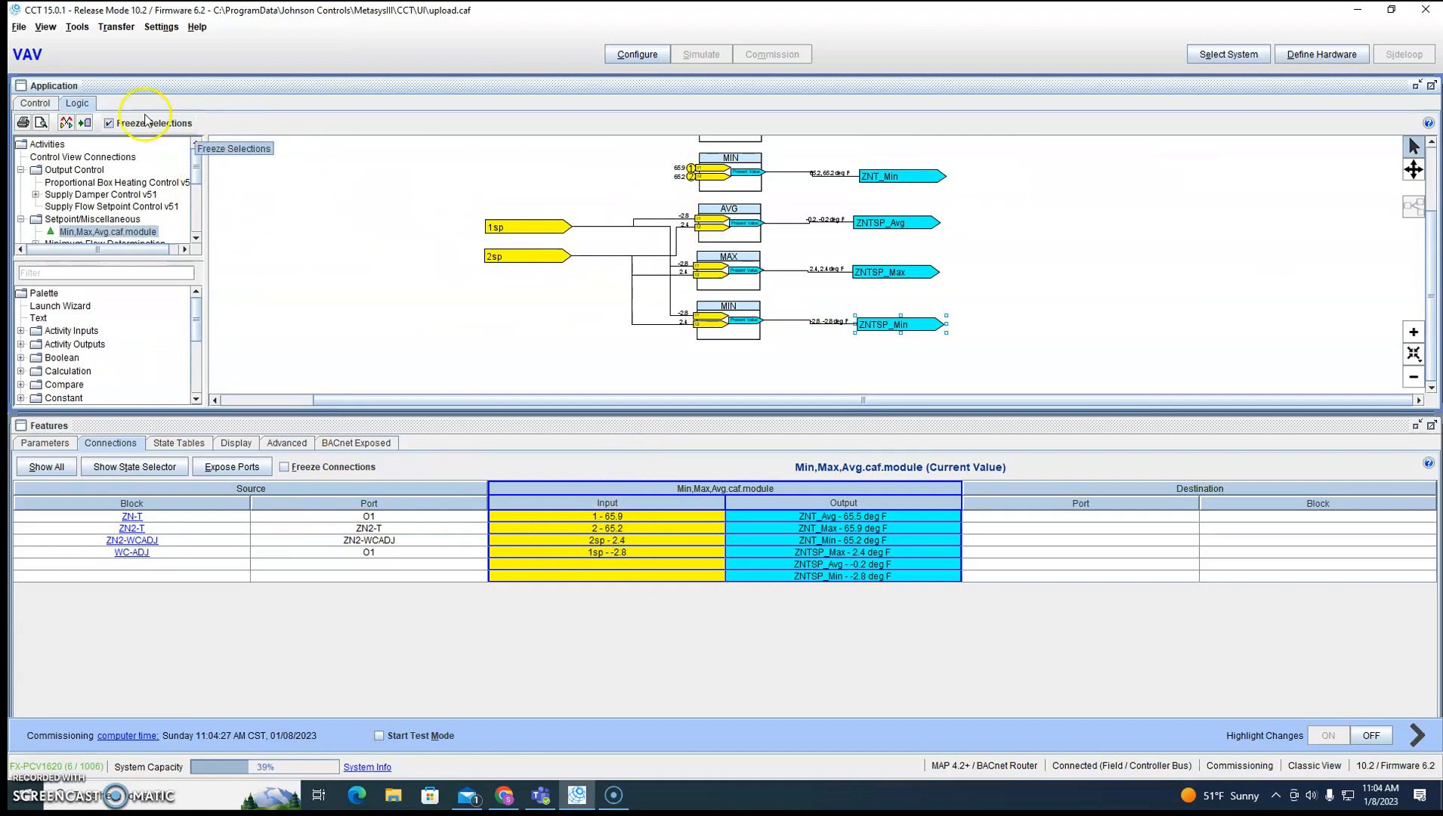
{"action": "left_click", "coordinate": [35, 103]}
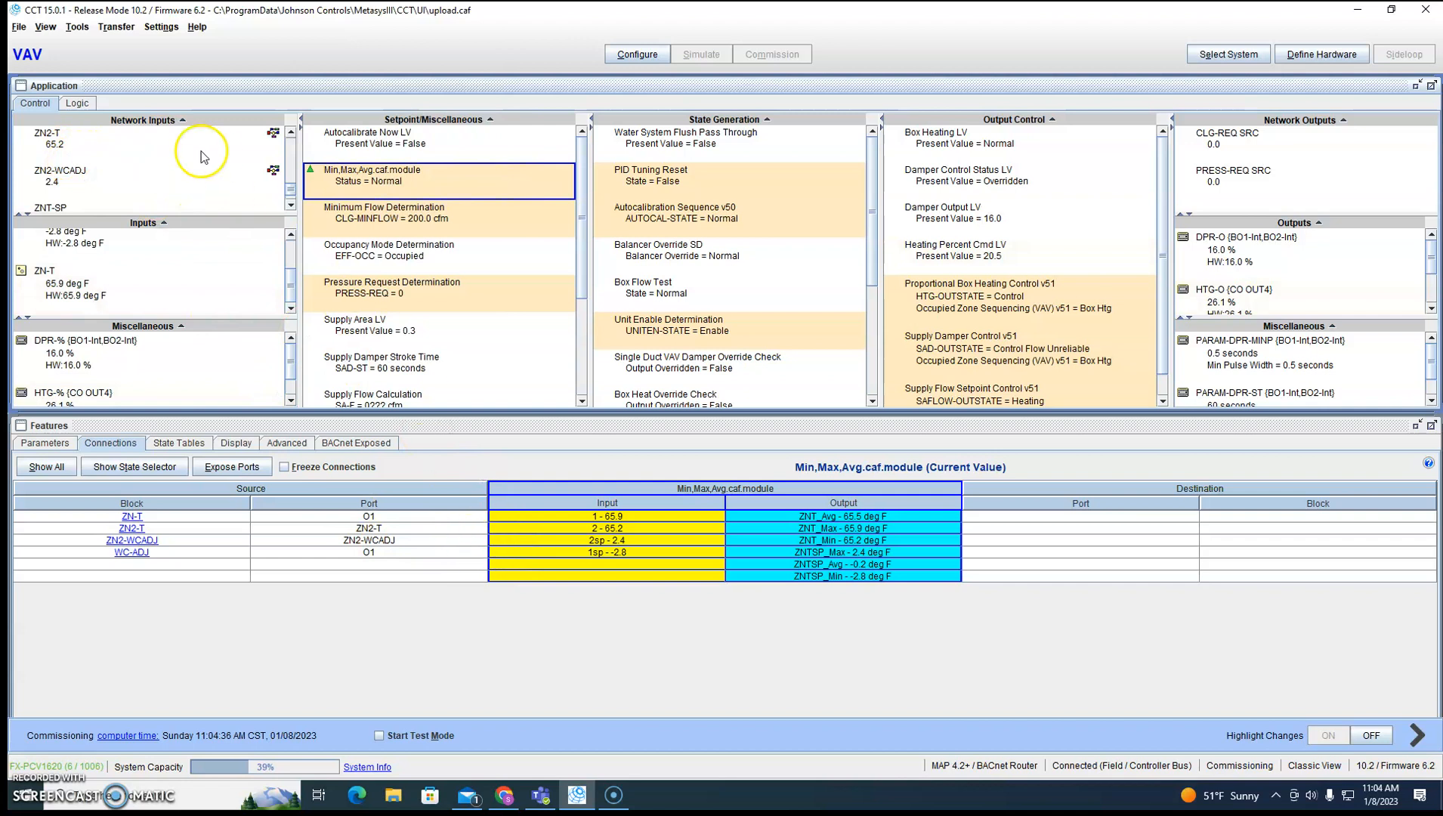
Review the connections of the ZN2-T and ZN2-WCADJ network inputs and of Min,Max,Avg.caf.module.
{"action": "scroll", "coordinate": [95, 278], "scroll_direction": "up", "scroll_amount": 2}
{"action": "scroll", "coordinate": [84, 274], "scroll_direction": "down", "scroll_amount": 2}
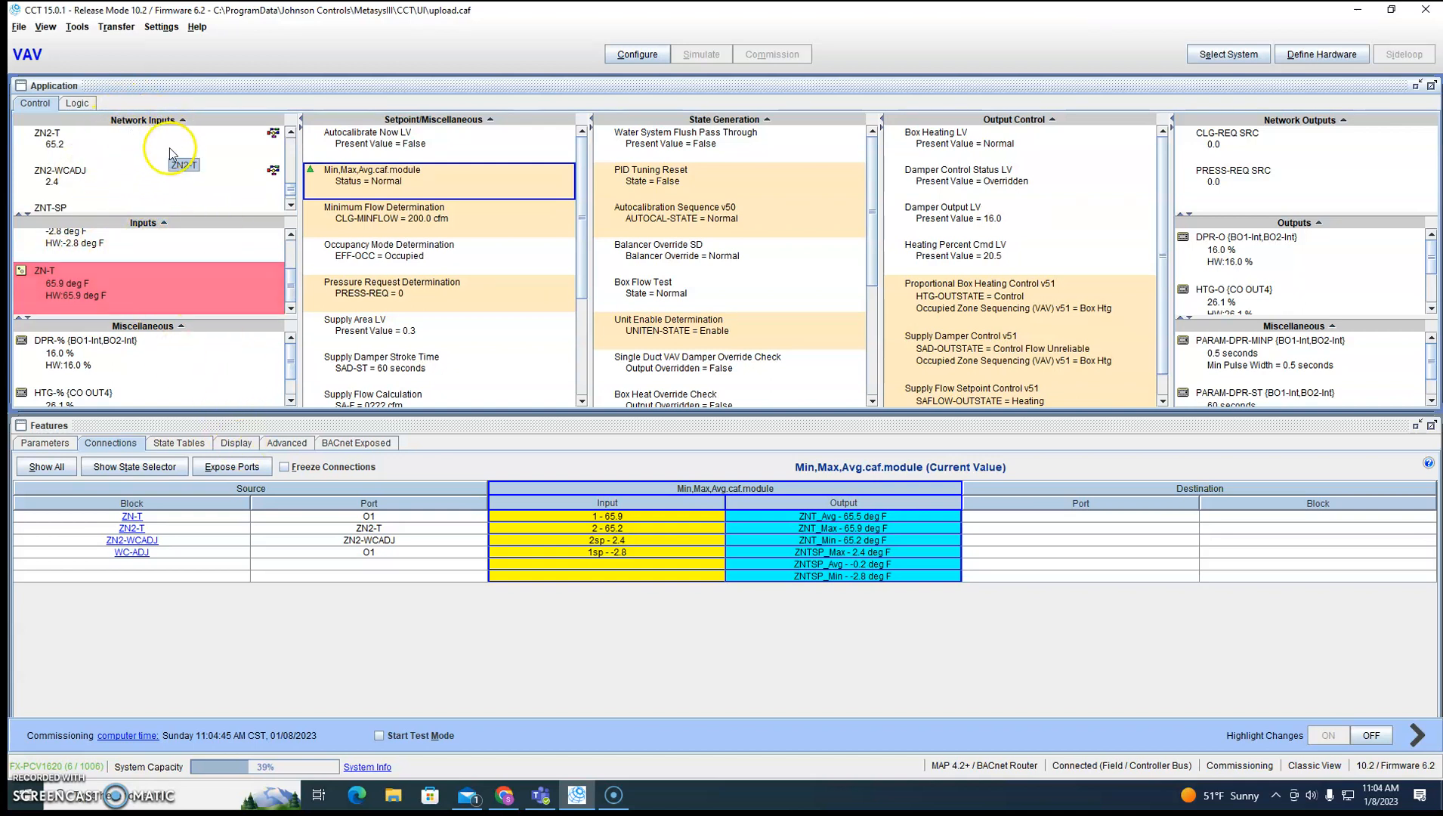
{"action": "left_click", "coordinate": [90, 152]}
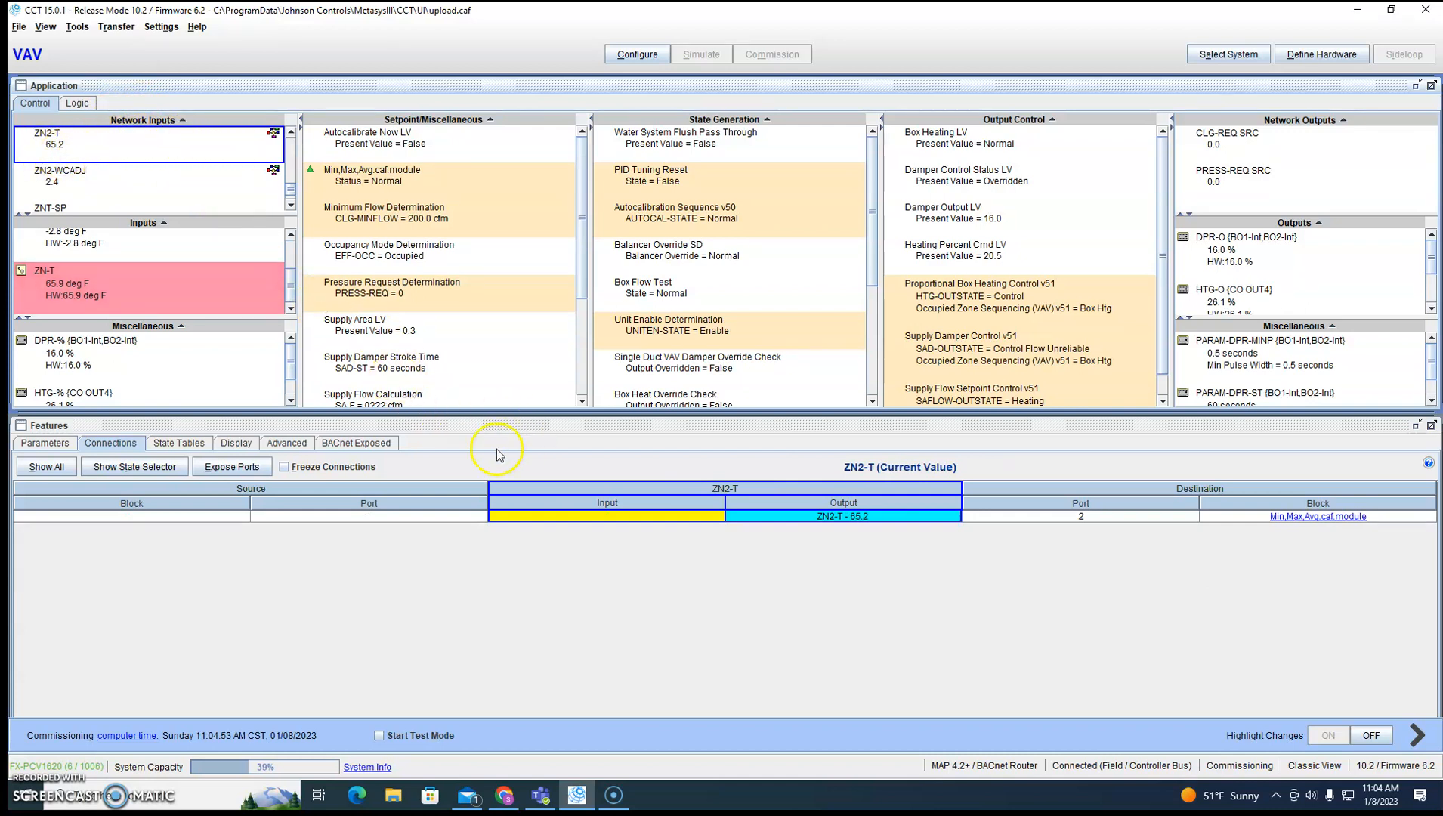
{"action": "left_click", "coordinate": [86, 182]}
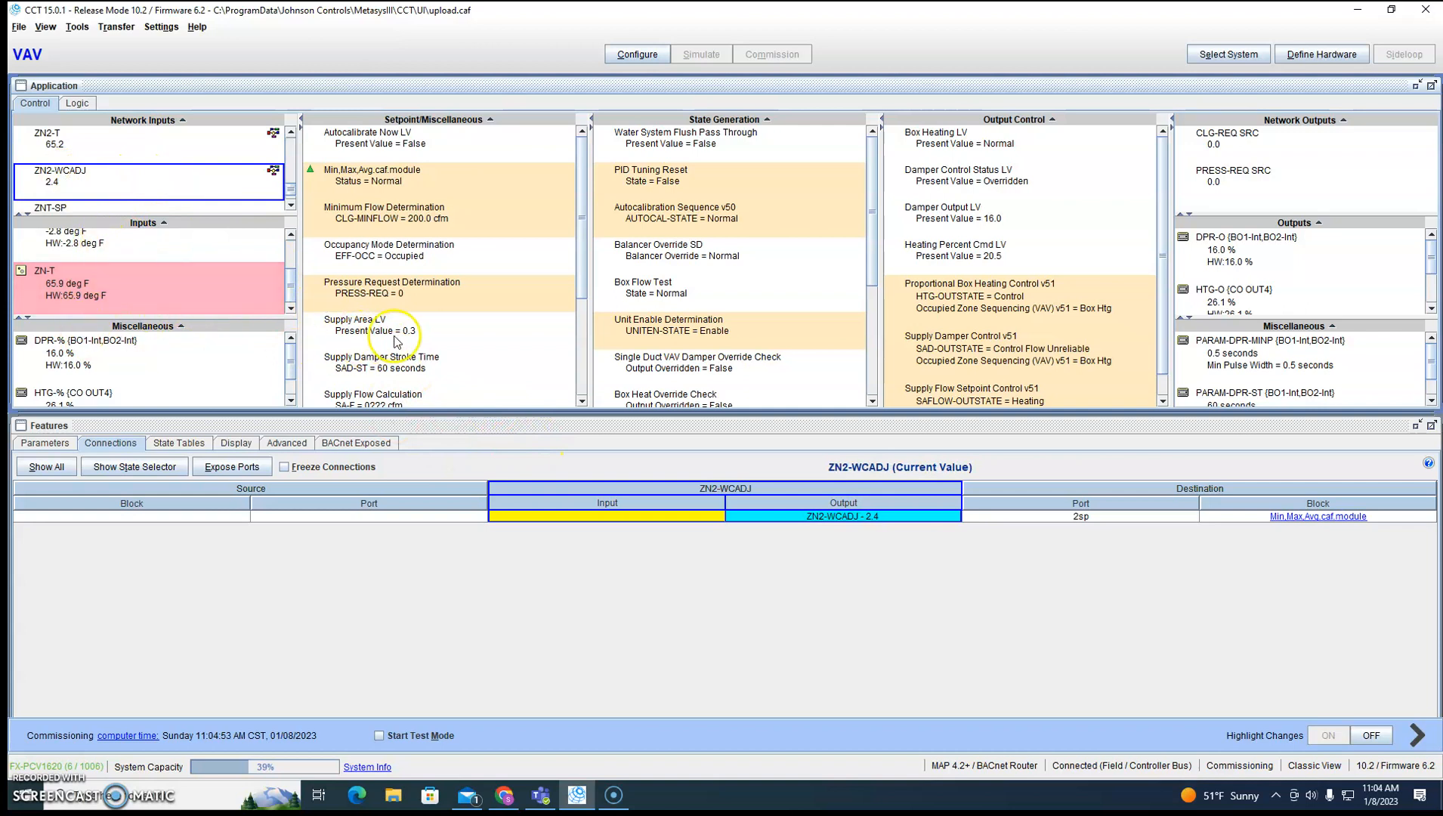
{"action": "scroll", "coordinate": [402, 342], "scroll_direction": "down", "scroll_amount": 3}
{"action": "scroll", "coordinate": [403, 342], "scroll_direction": "up", "scroll_amount": 3}
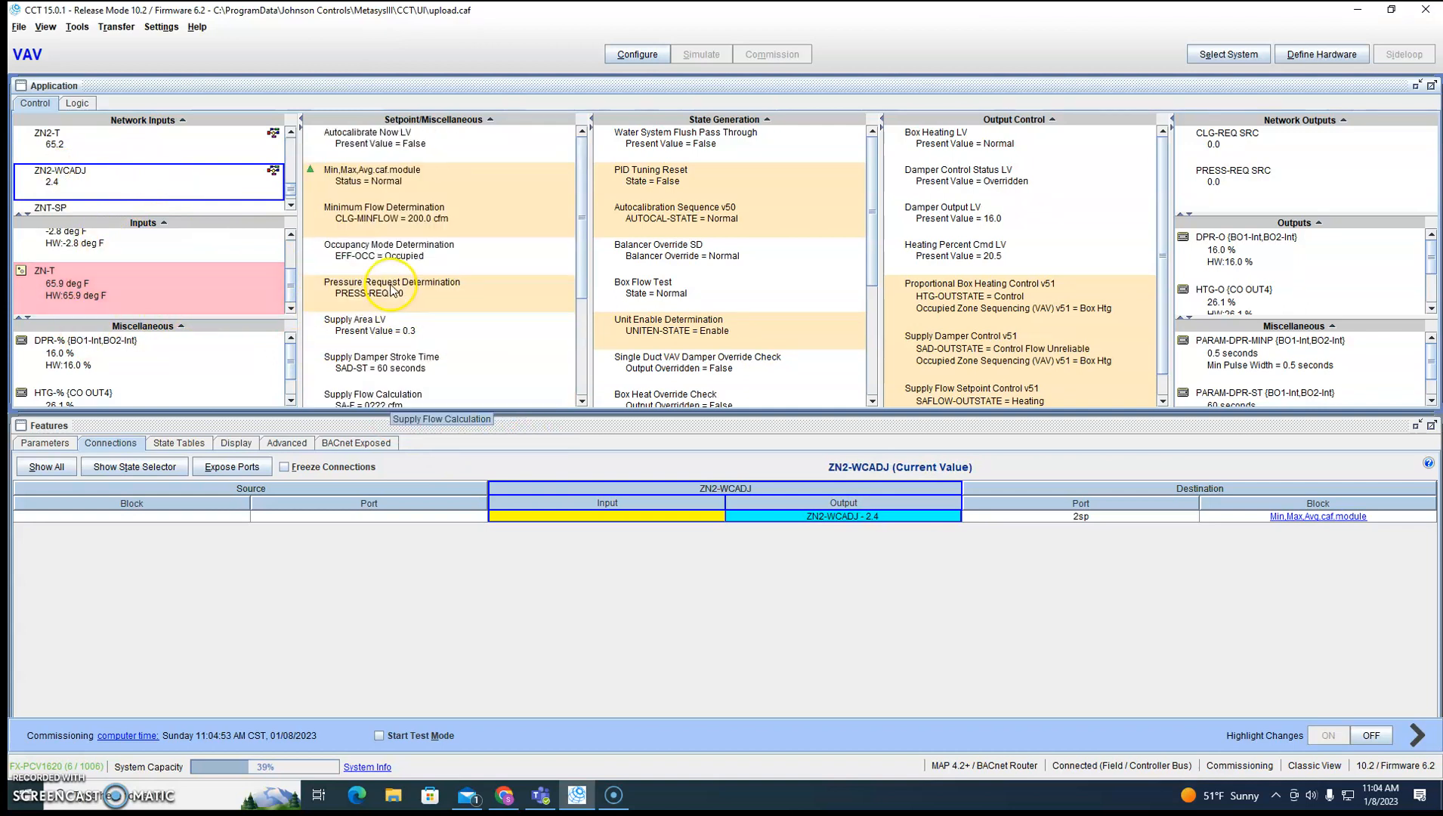
{"action": "left_click", "coordinate": [374, 176]}
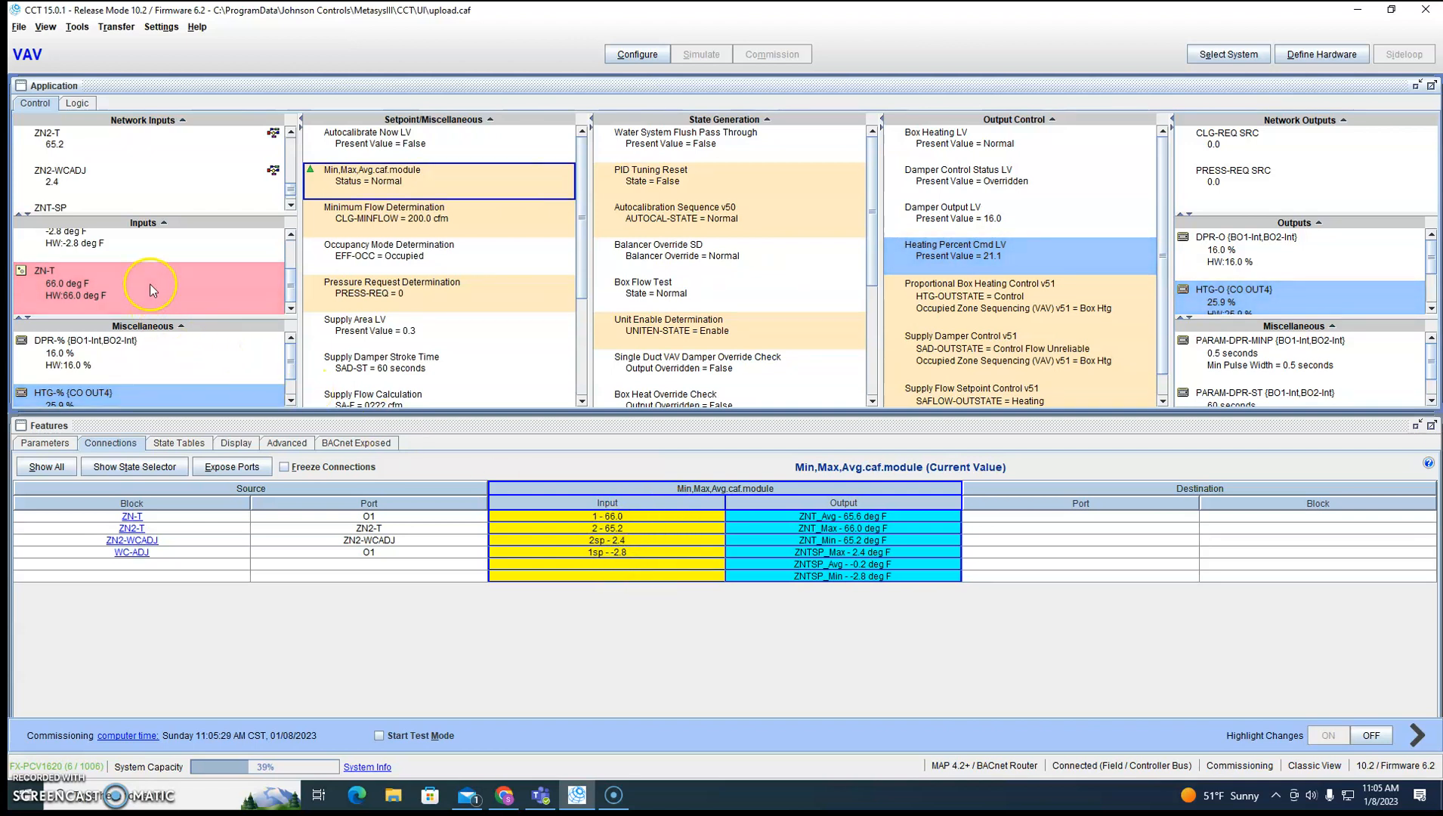
Examine the warmer/cooler adjust values of WC-ADJ and ZN2-WCADJ and the setpoint outputs of Min,Max,Avg.caf.module.
{"action": "scroll", "coordinate": [149, 284], "scroll_direction": "up", "scroll_amount": 2}
{"action": "scroll", "coordinate": [152, 290], "scroll_direction": "down", "scroll_amount": 1}
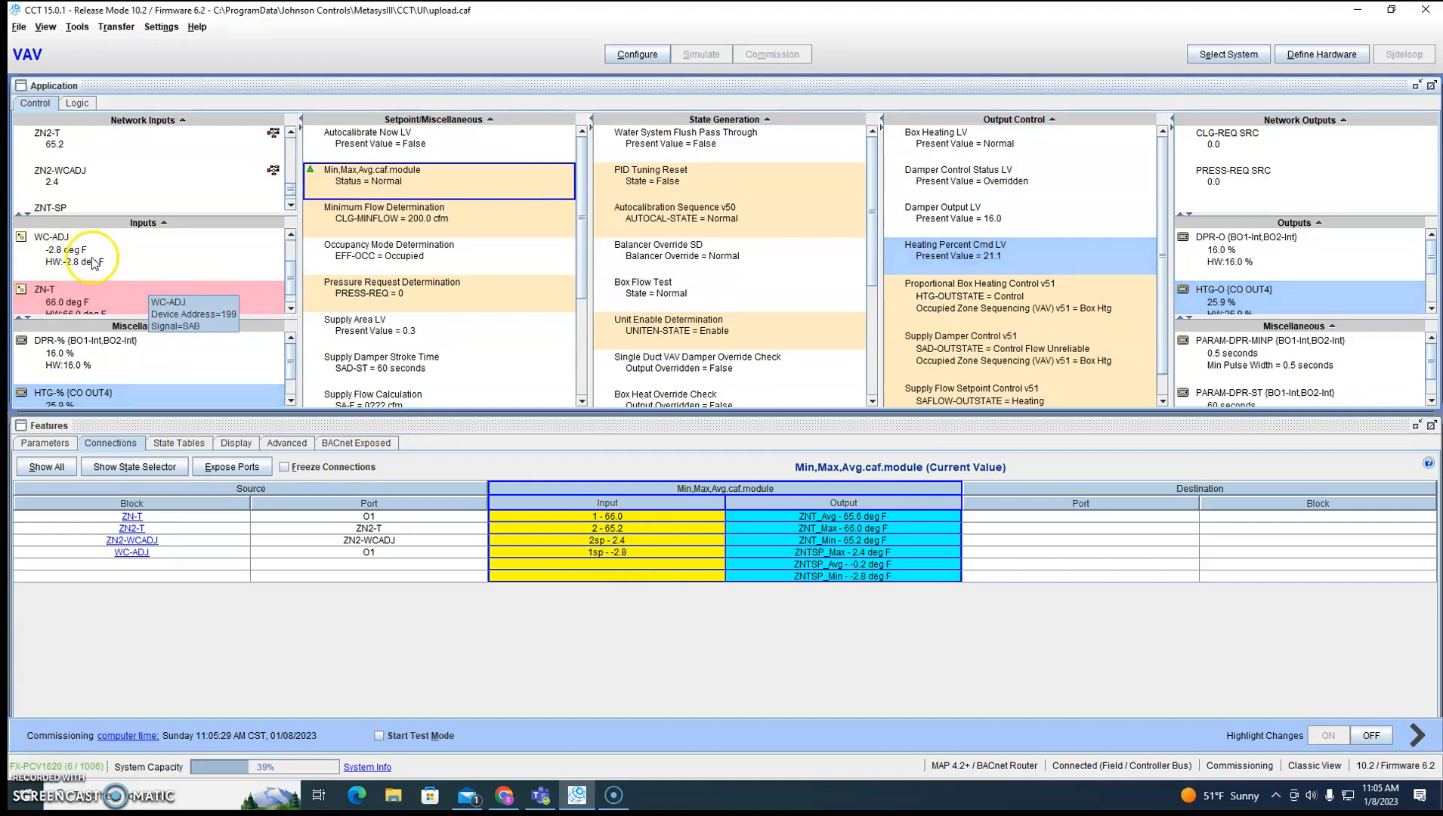
{"action": "left_click", "coordinate": [158, 272]}
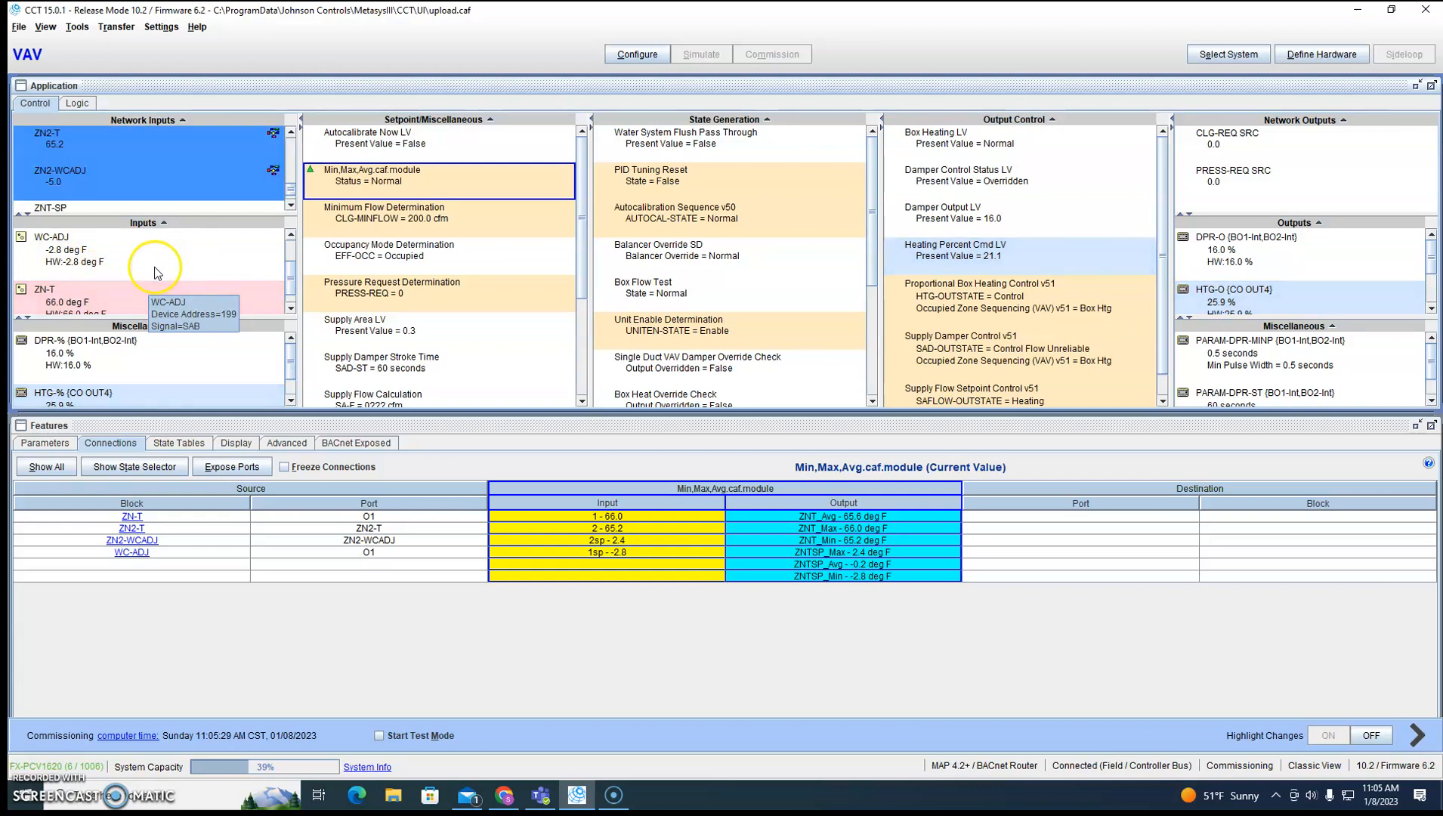
{"action": "left_click", "coordinate": [87, 186]}
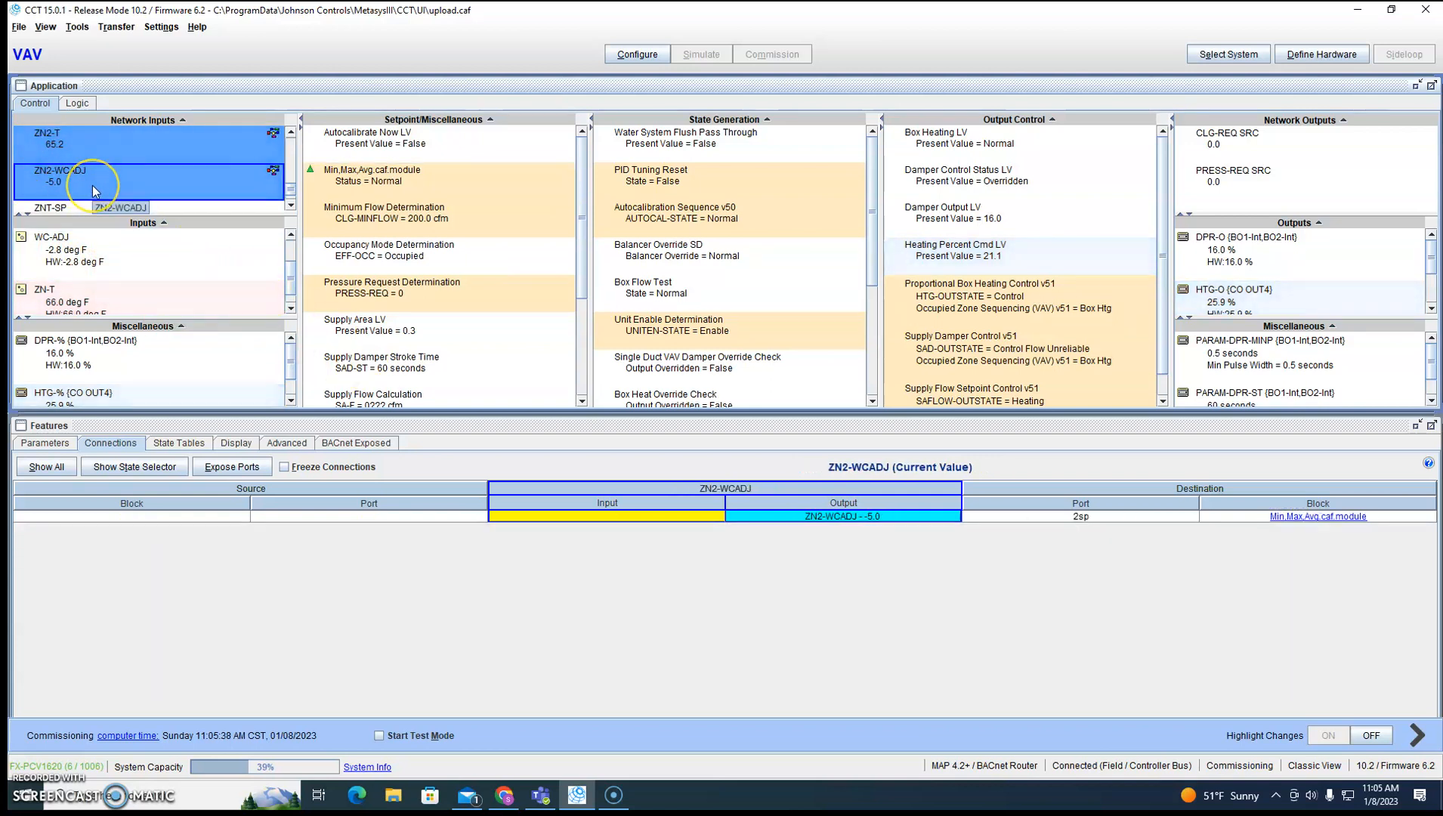
{"action": "left_click", "coordinate": [149, 185]}
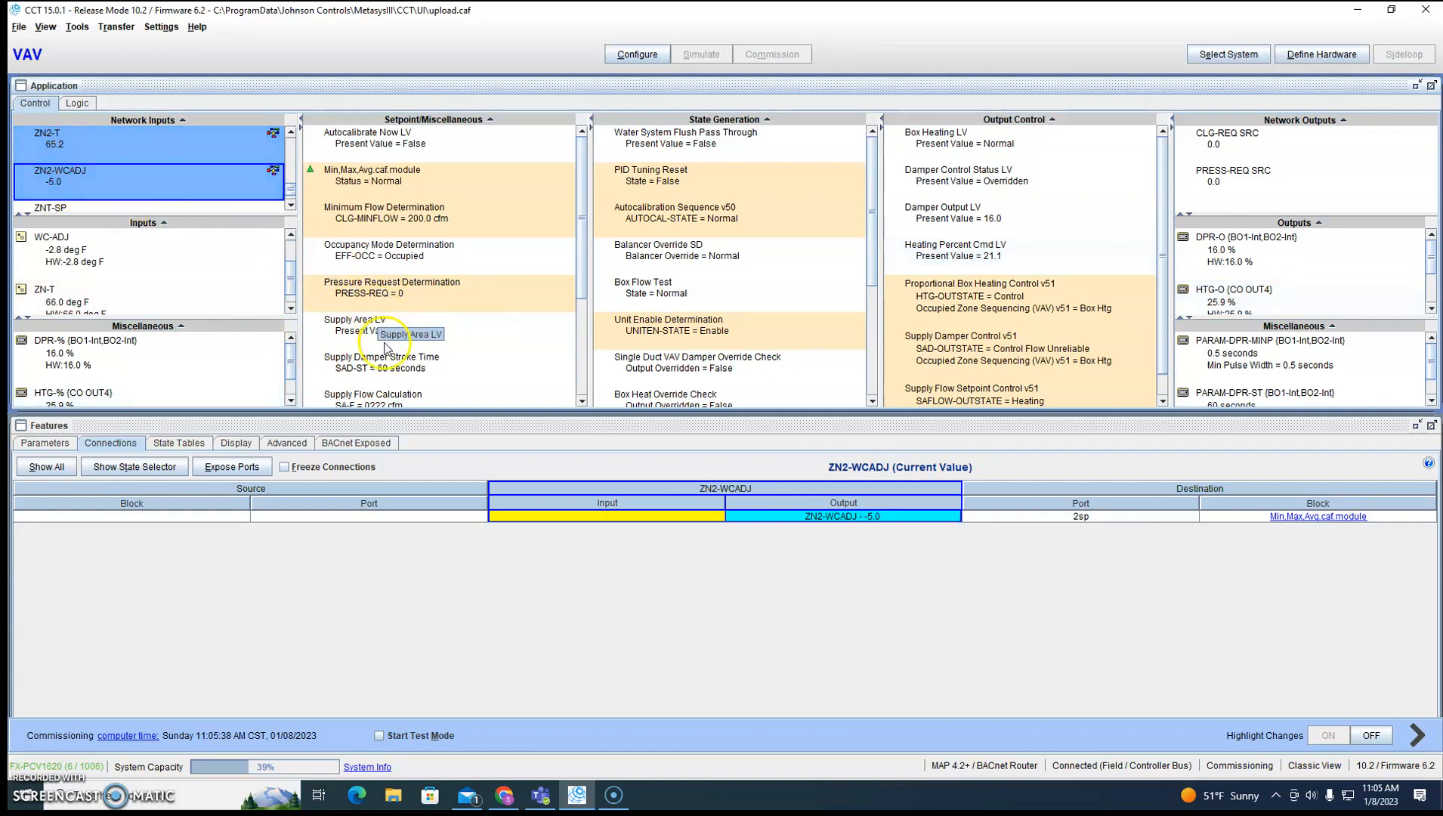
{"action": "left_click", "coordinate": [378, 175]}
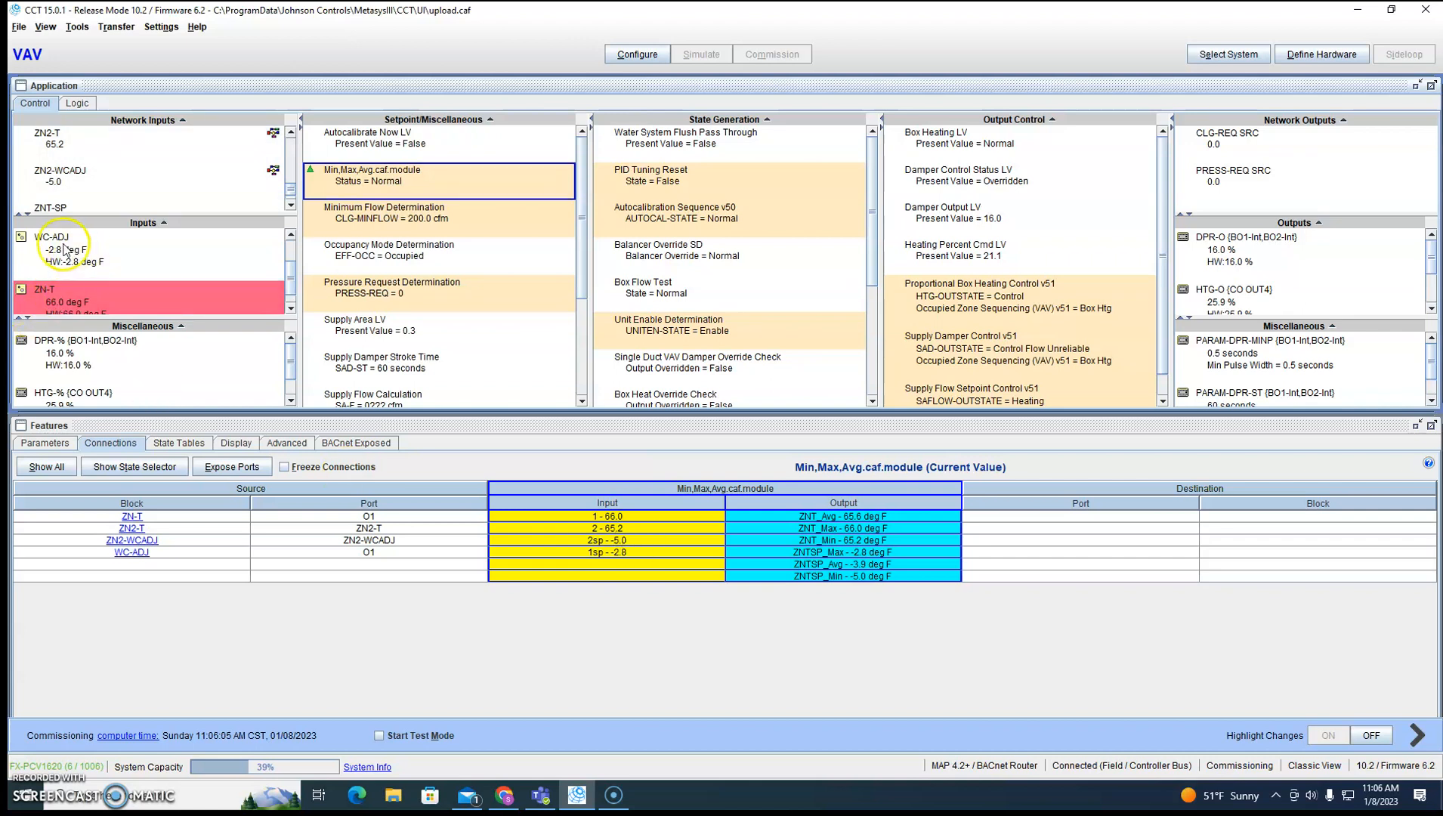
Compare the WC-ADJ value and the ZN-T connections with the live inputs and outputs of Min,Max,Avg.caf.module.
{"action": "mouse_move", "coordinate": [65, 269]}
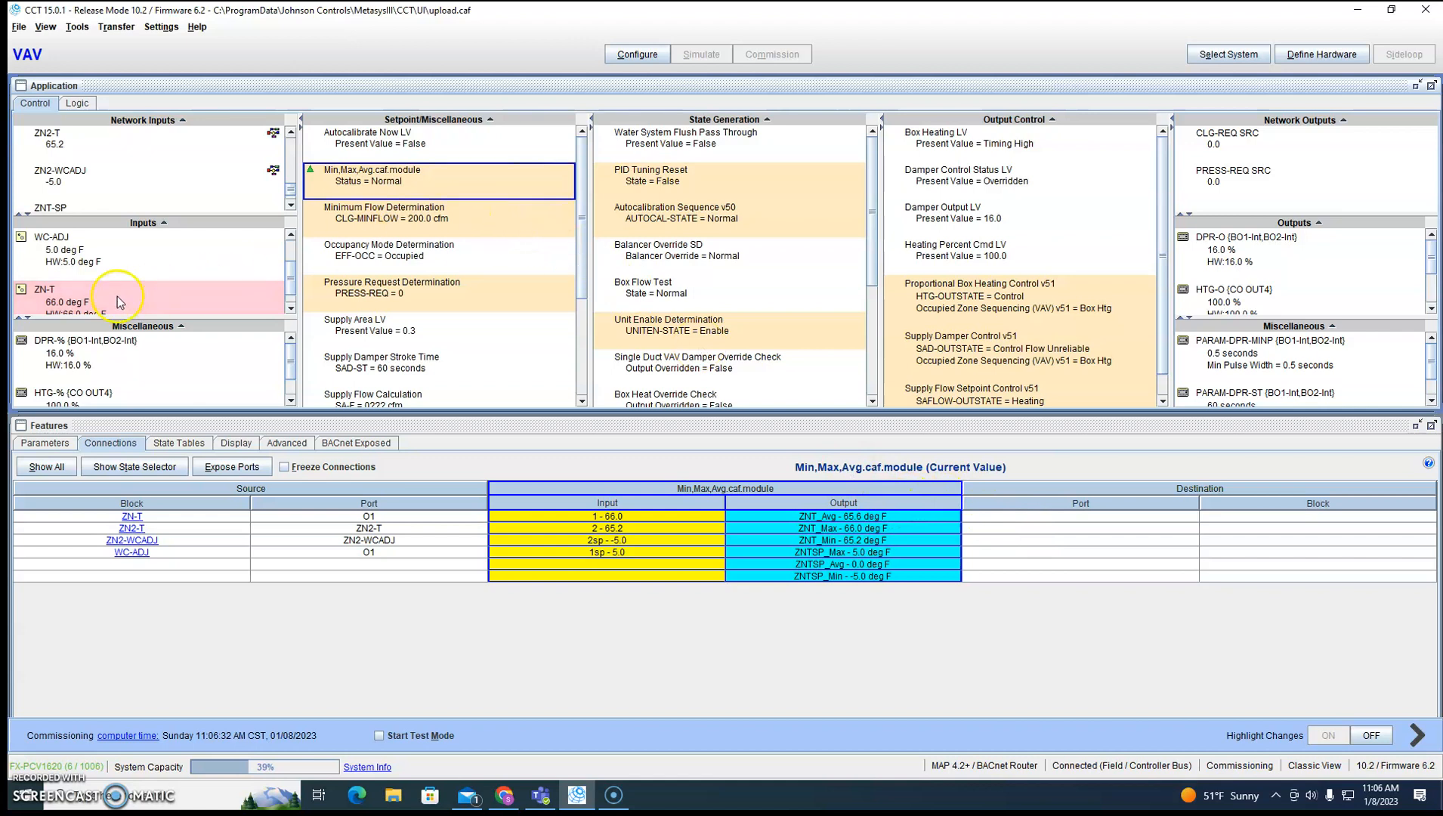
{"action": "left_click", "coordinate": [61, 301]}
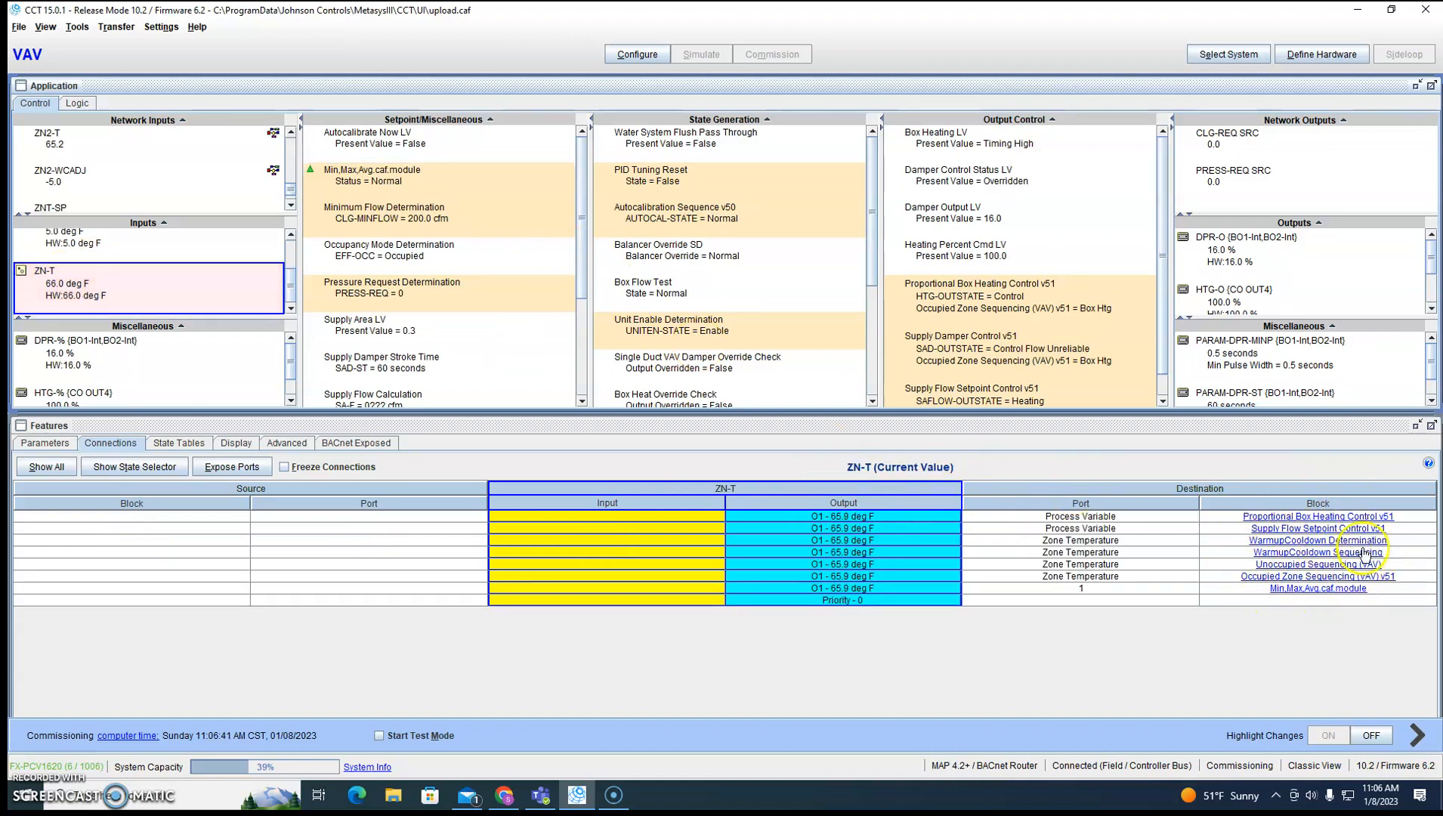
{"action": "left_click", "coordinate": [414, 193]}
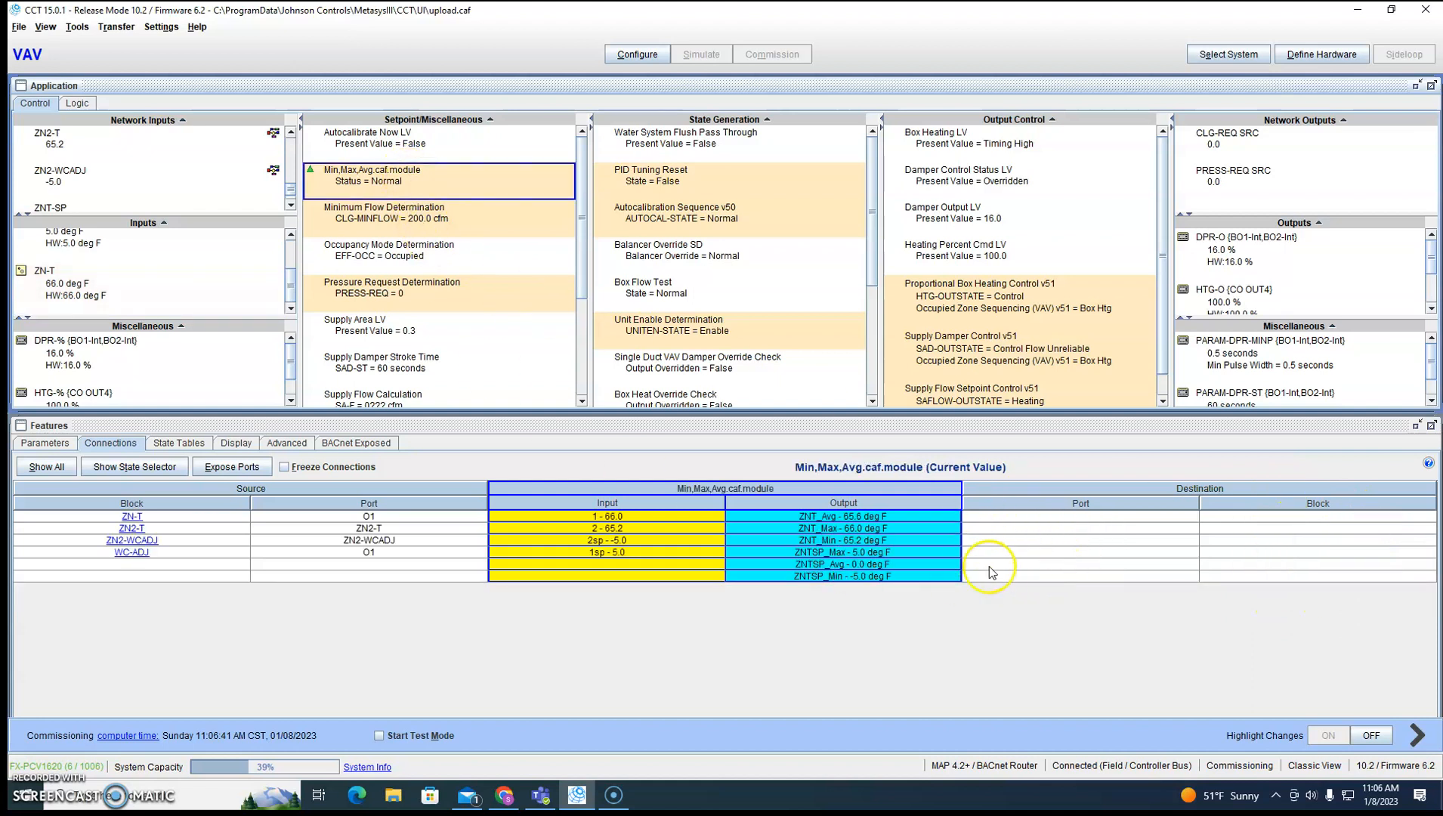
Stop commissioning and return the VAV application to configuration mode.
{"action": "left_click", "coordinate": [637, 54]}
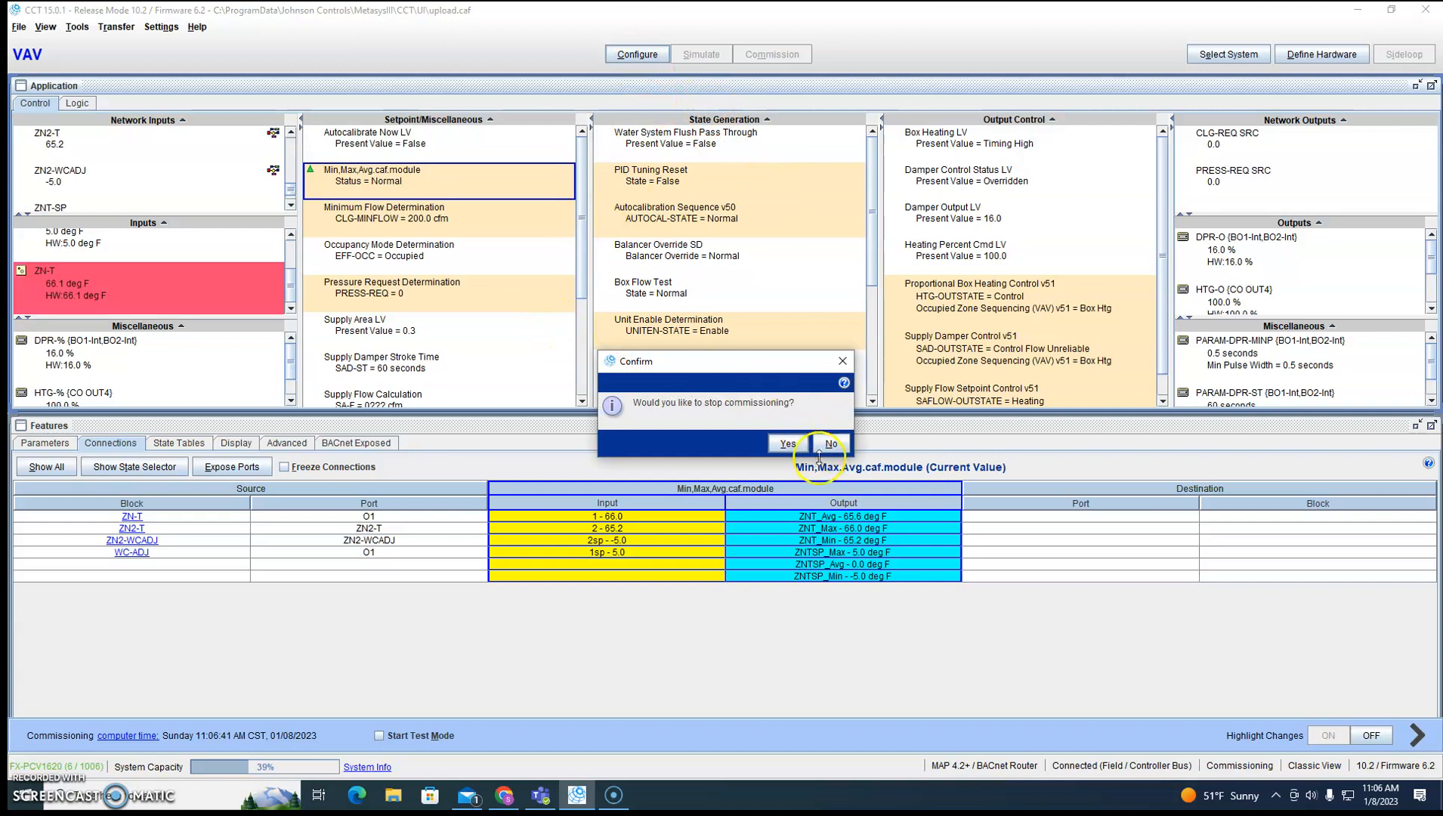
{"action": "left_click", "coordinate": [788, 444]}
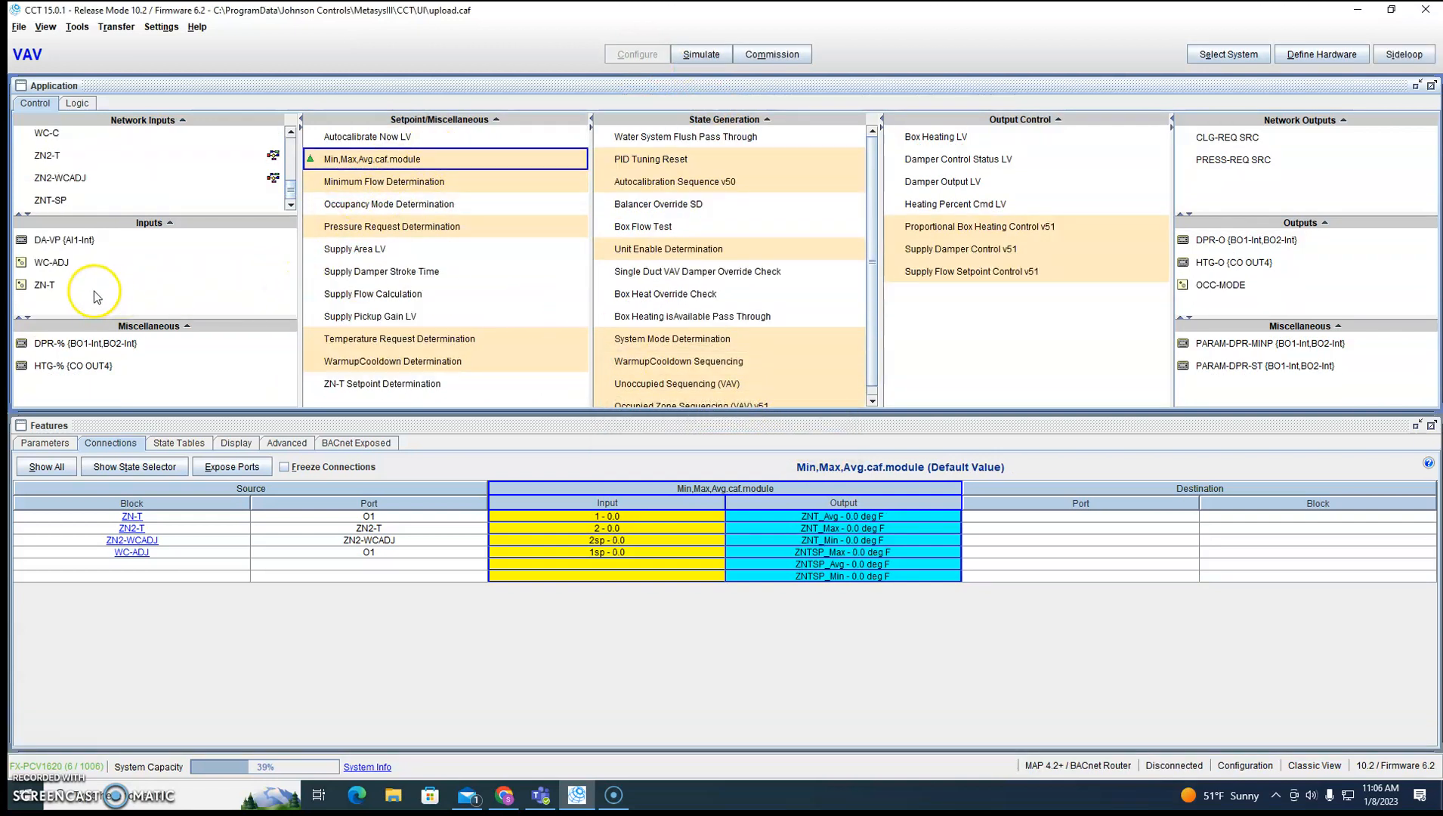
Reconnect the Process Variable input of Proportional Box Heating Control v51 from ZN-T to the ZNT_Avg output of Min,Max,Avg.caf.module.
{"action": "left_click", "coordinate": [44, 285]}
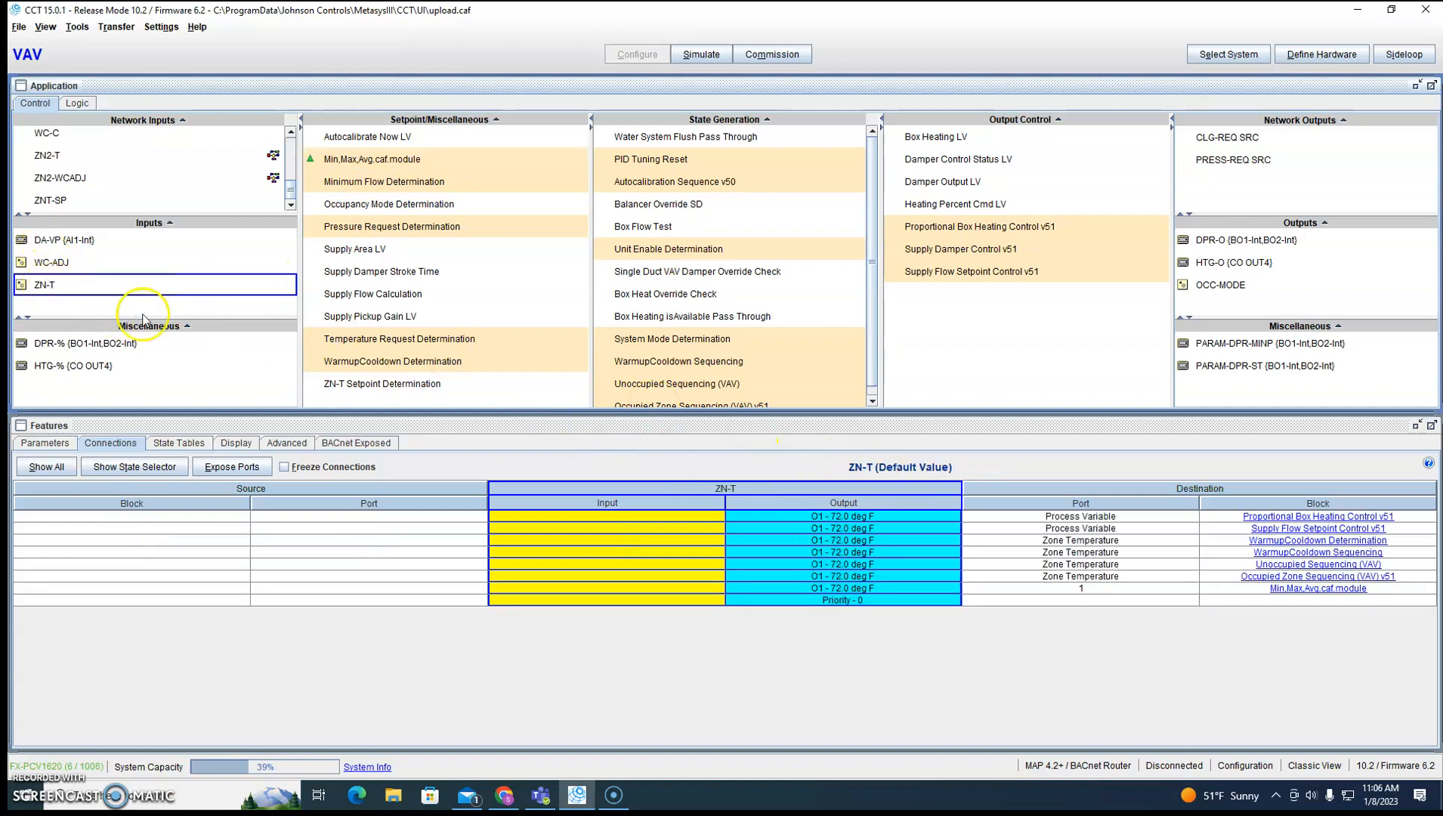
{"action": "left_click", "coordinate": [1303, 517]}
{"action": "right_click", "coordinate": [575, 516]}
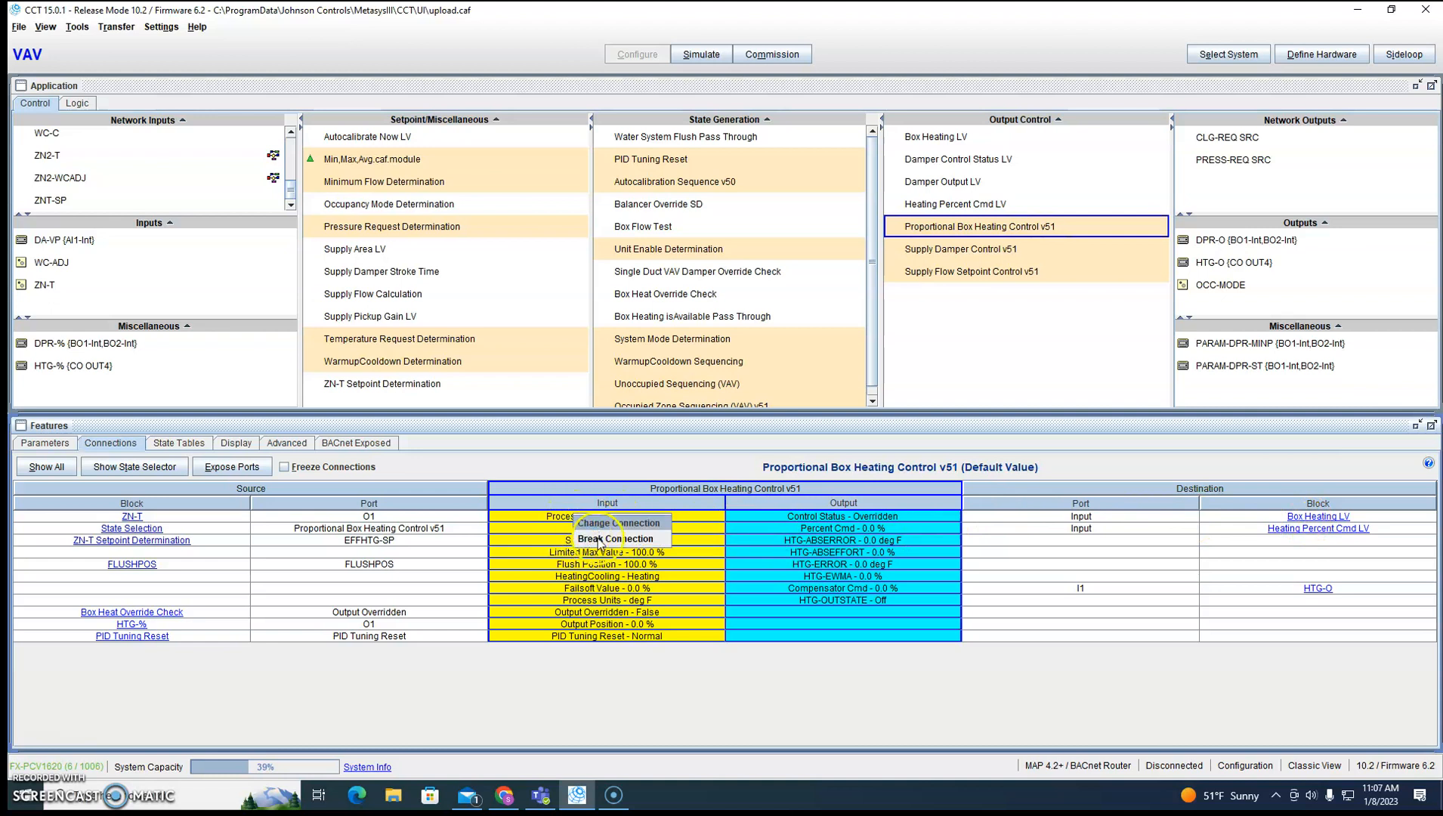
{"action": "left_click", "coordinate": [590, 522]}
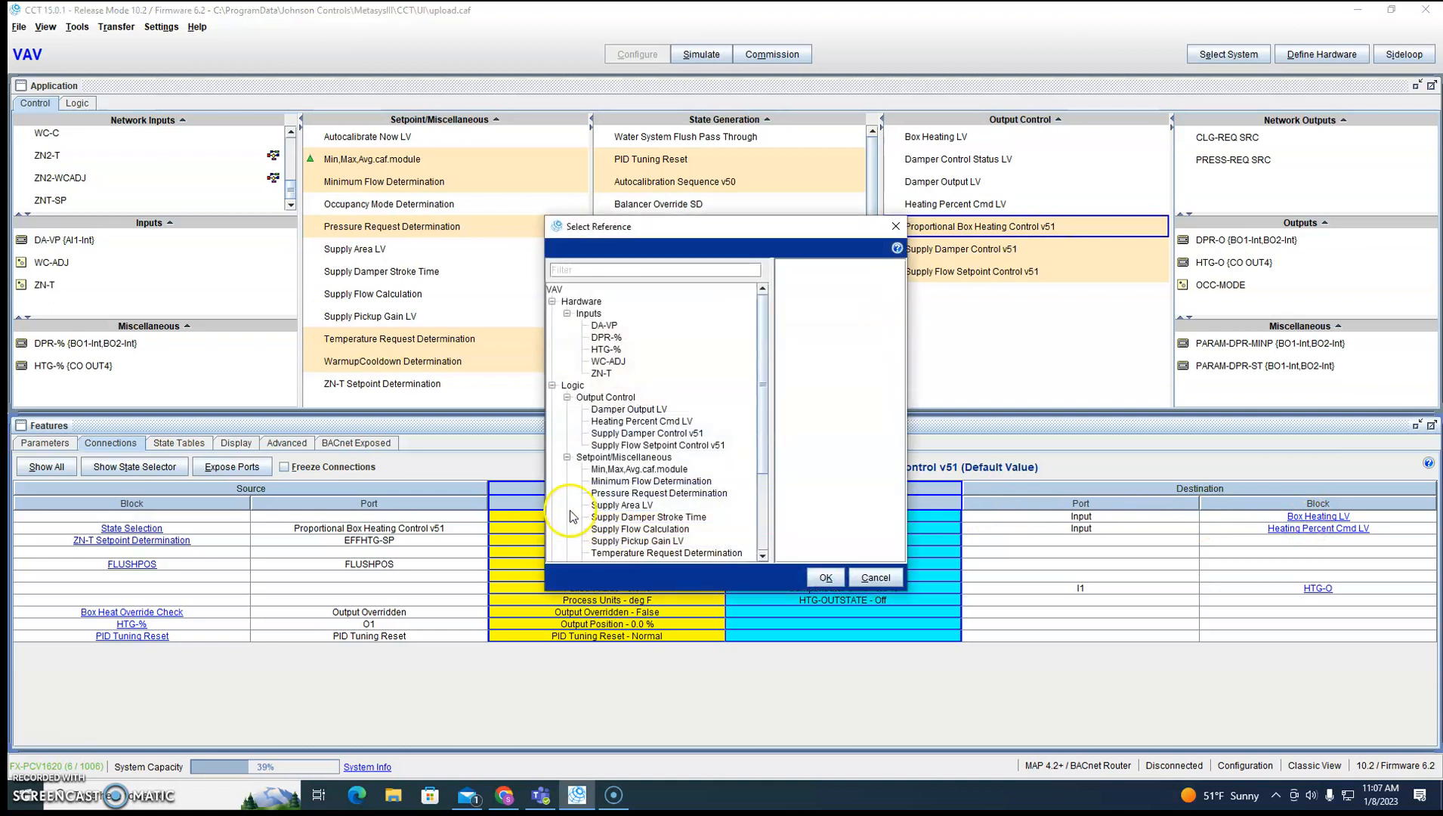
{"action": "left_click", "coordinate": [639, 470]}
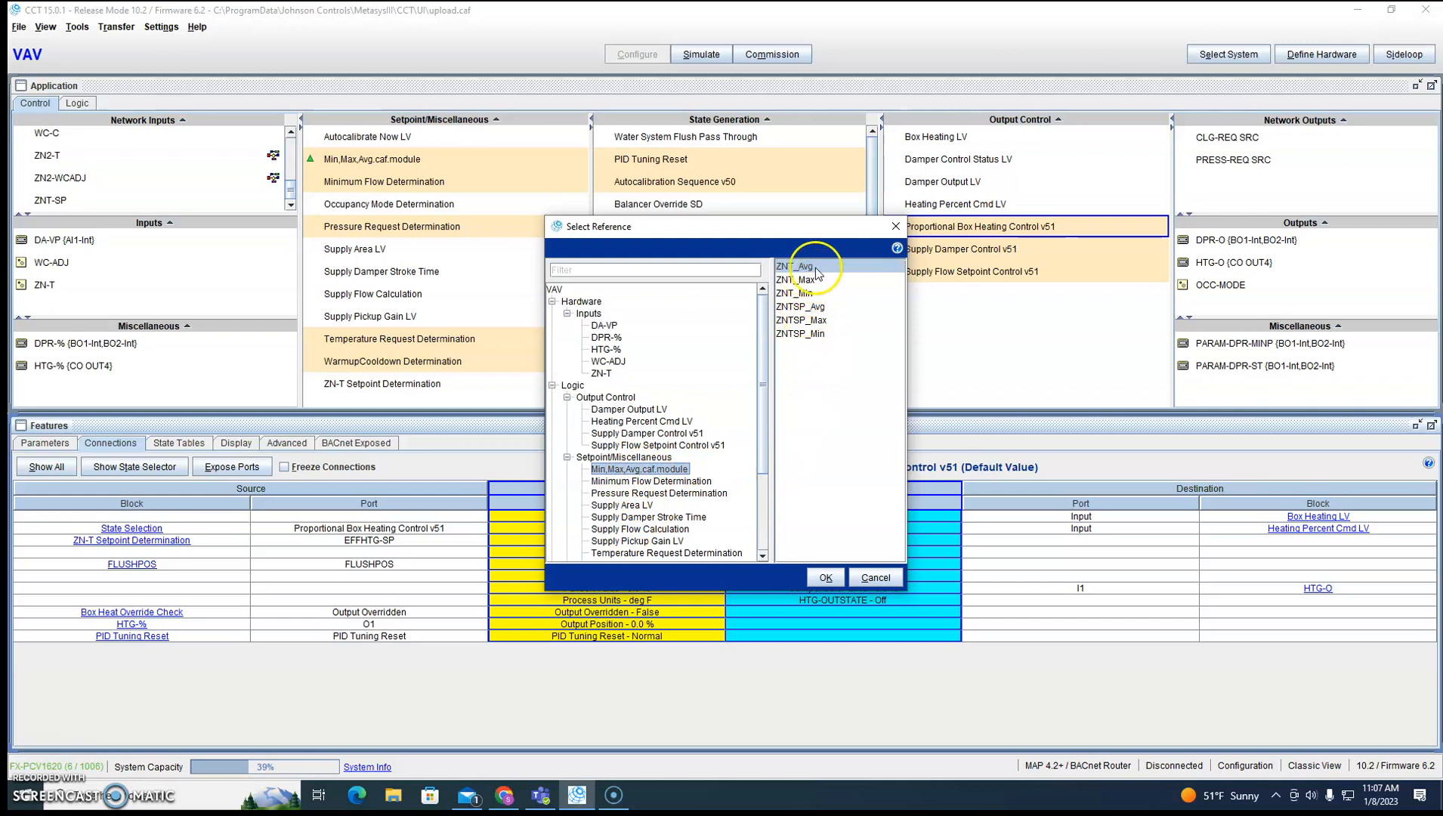
{"action": "left_click", "coordinate": [826, 577]}
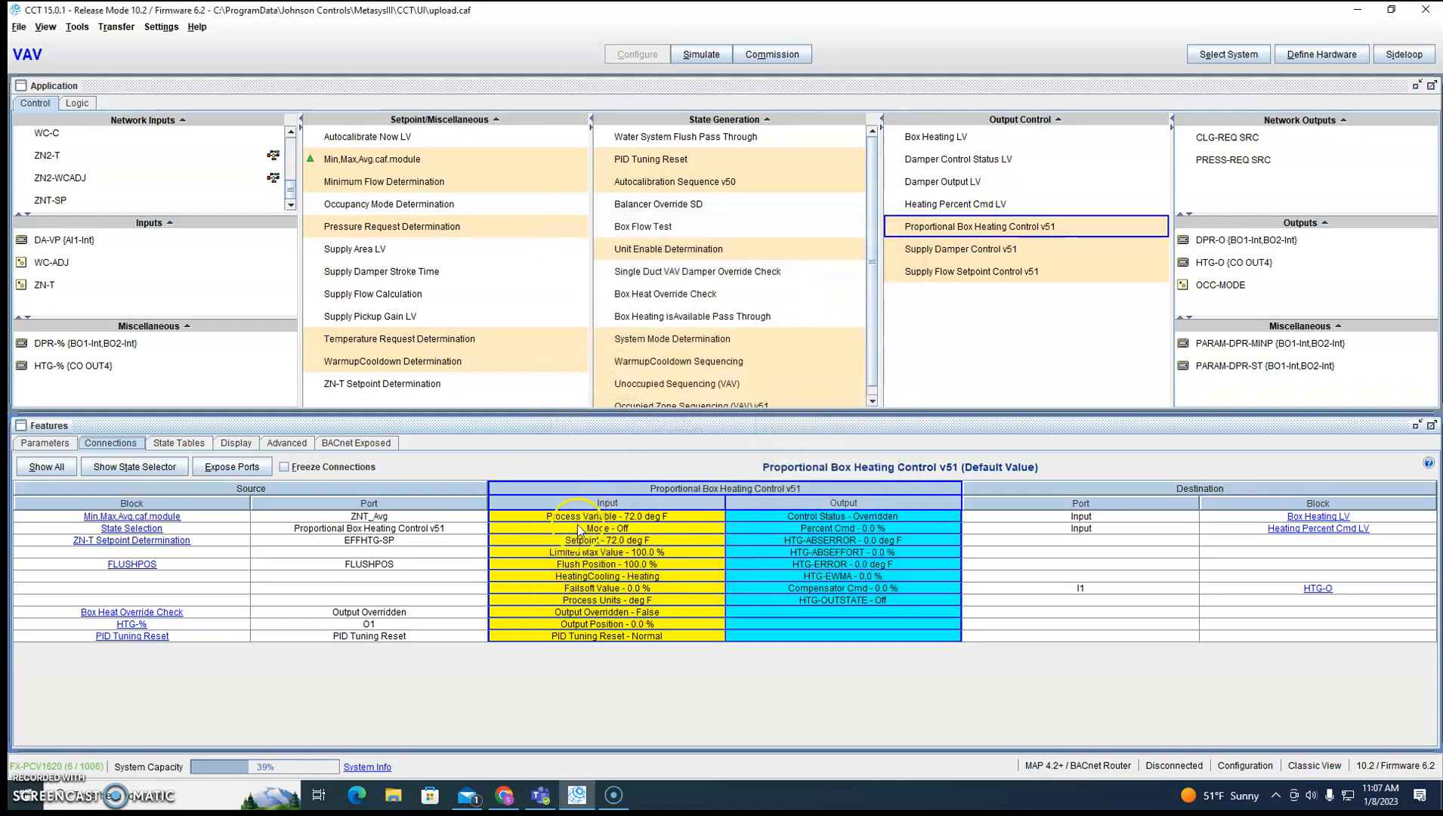
Reconnect the Process Variable input of Supply Flow Setpoint Control v51 from ZN-T to Min,Max,Avg.caf.module.
{"action": "left_click", "coordinate": [61, 286]}
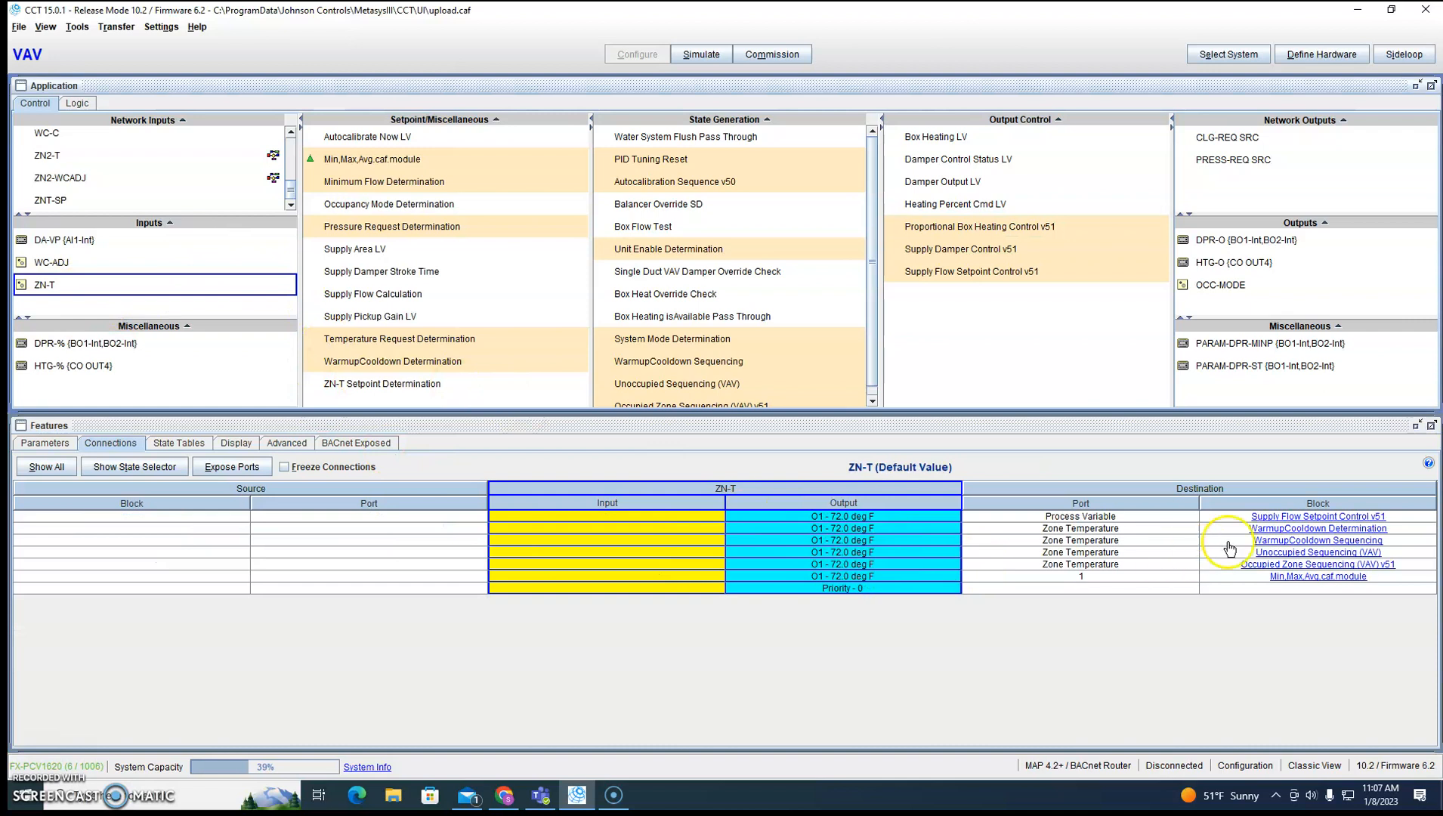
{"action": "left_click", "coordinate": [1318, 516]}
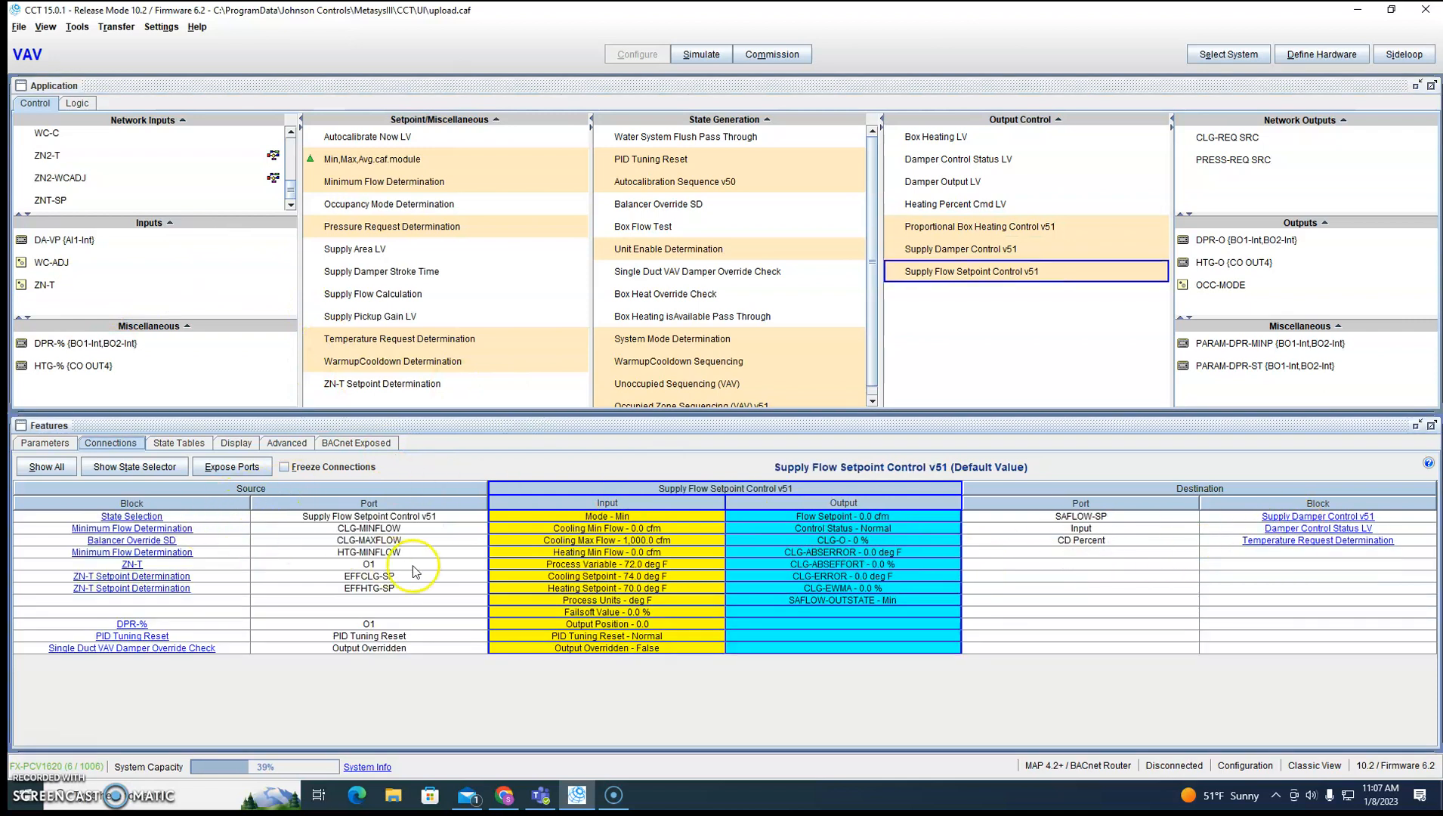
{"action": "right_click", "coordinate": [498, 568]}
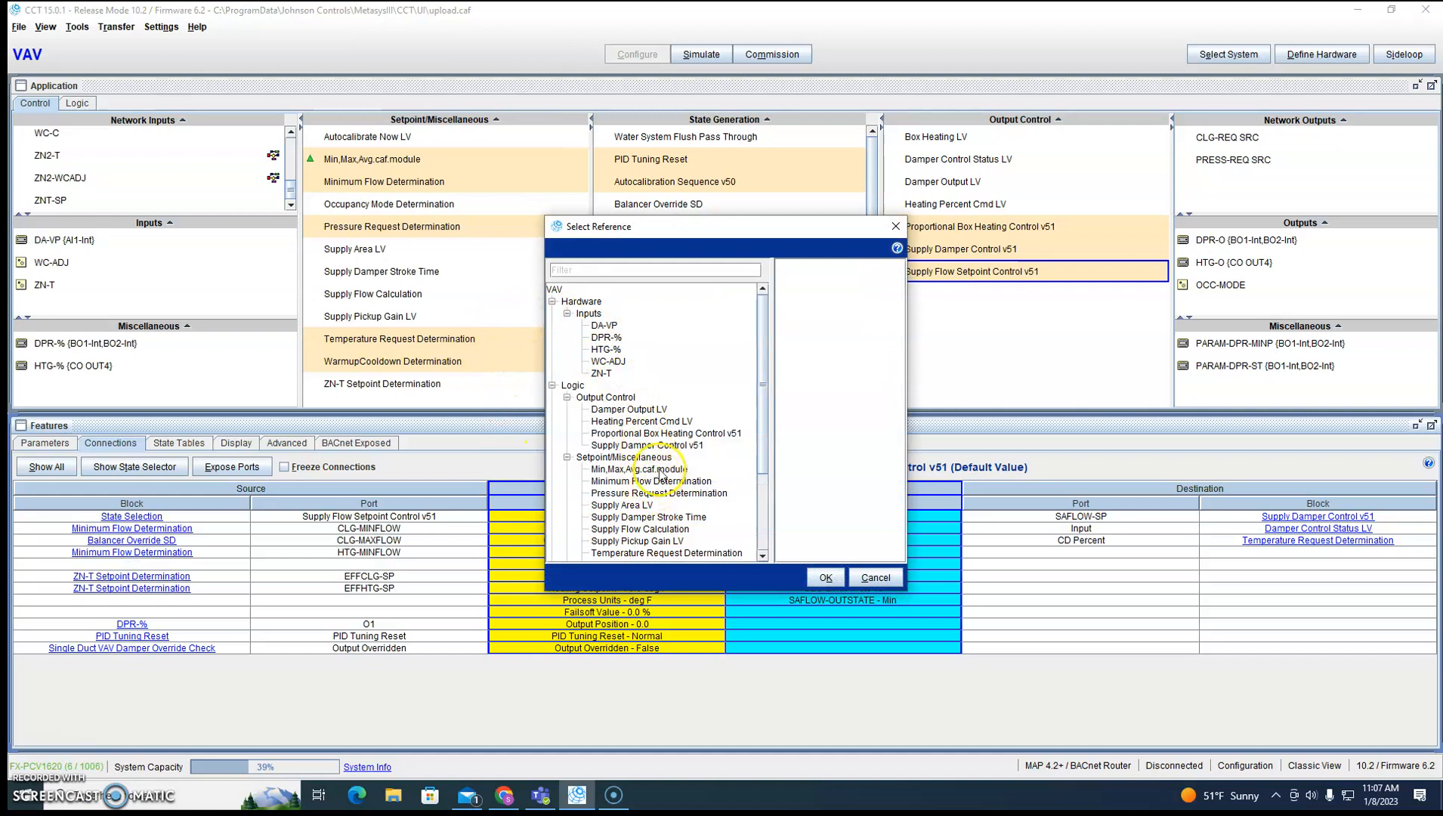
{"action": "left_click", "coordinate": [650, 469]}
{"action": "left_click", "coordinate": [795, 303]}
{"action": "left_click", "coordinate": [826, 577]}
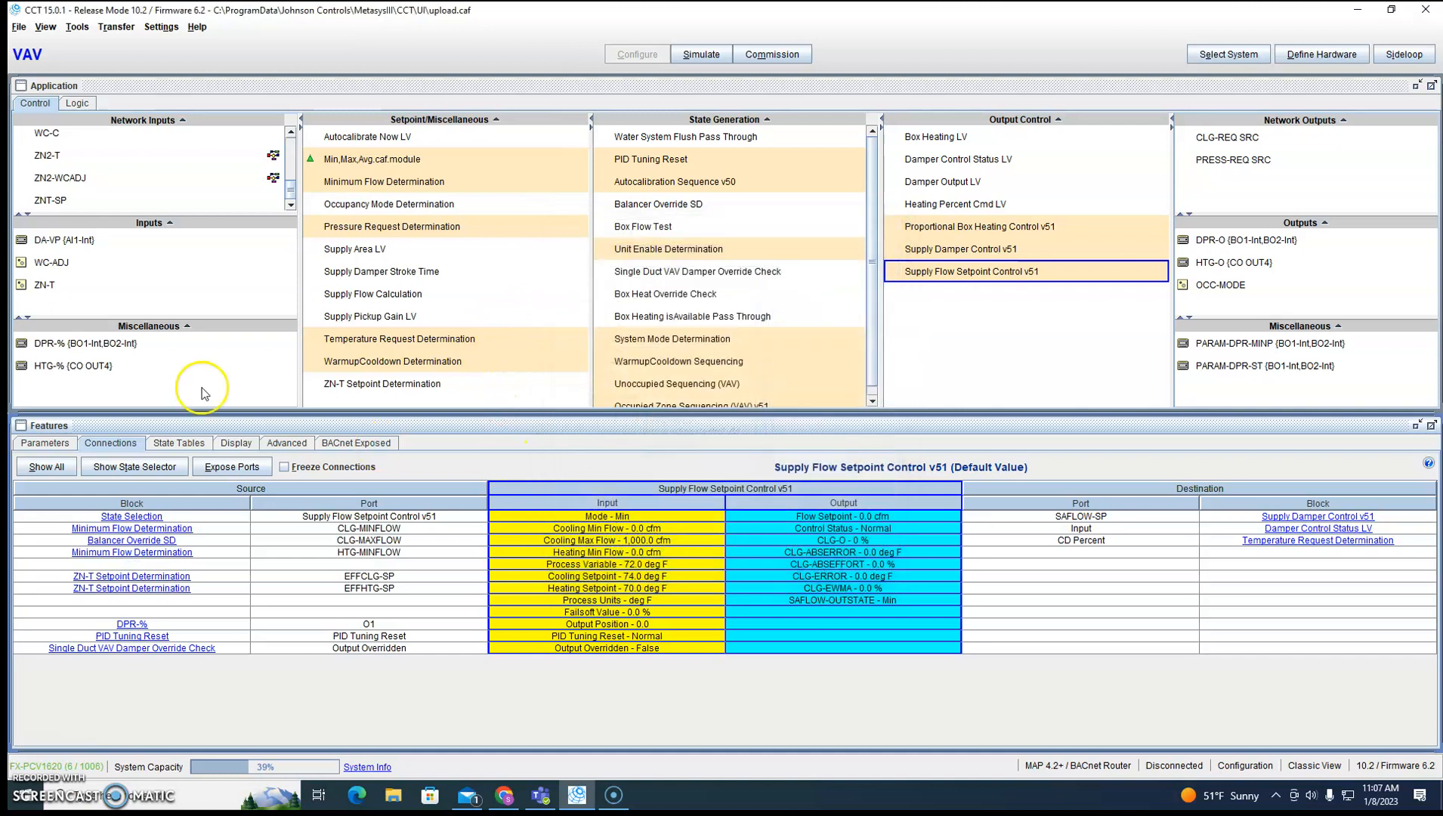
Reconnect the Zone Temperature input of WarmupCooldown Determination from ZN-T to the ZNT_Avg output of Min,Max,Avg.caf.module.
{"action": "left_click", "coordinate": [44, 284]}
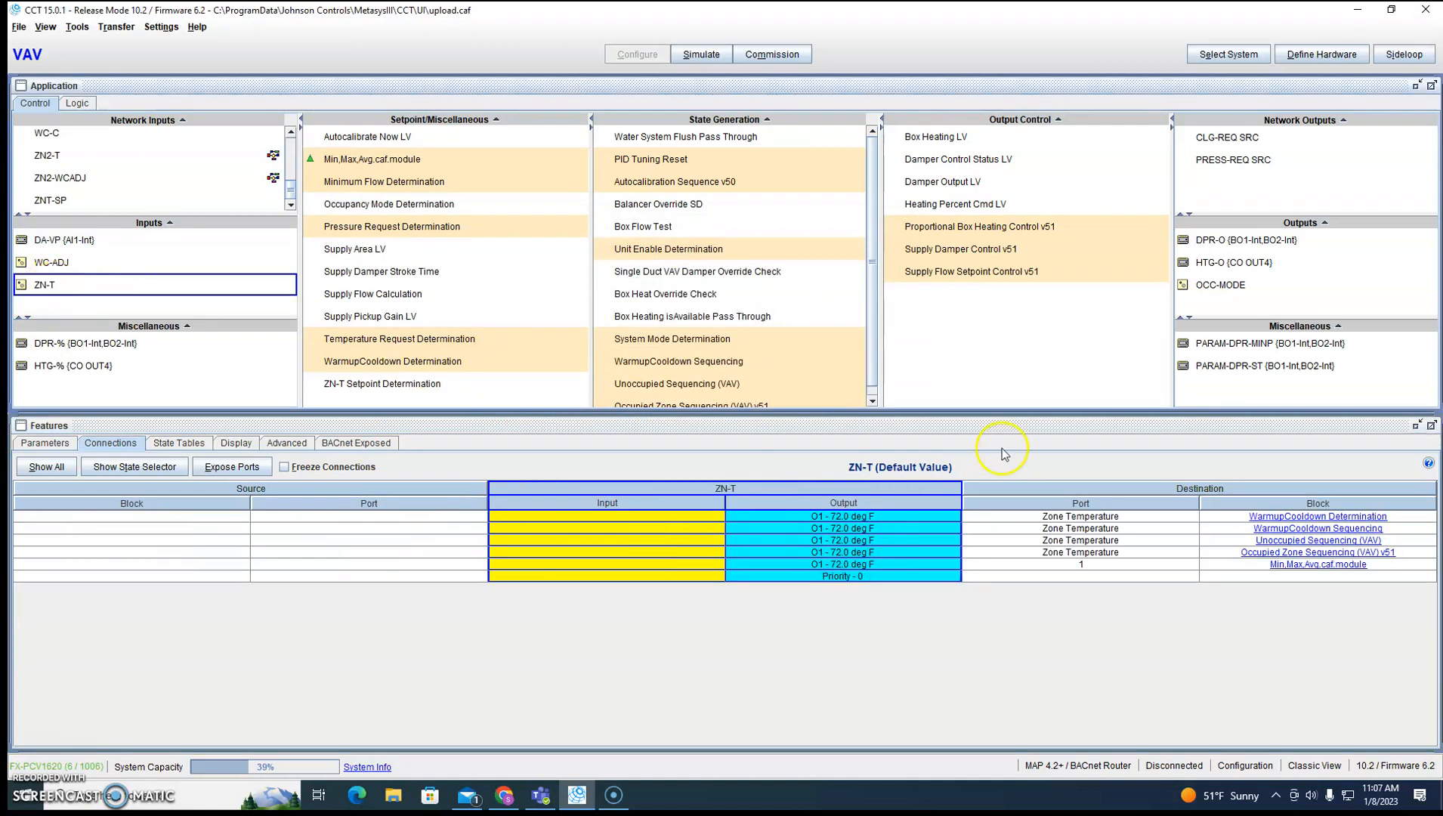
{"action": "left_click", "coordinate": [1285, 518]}
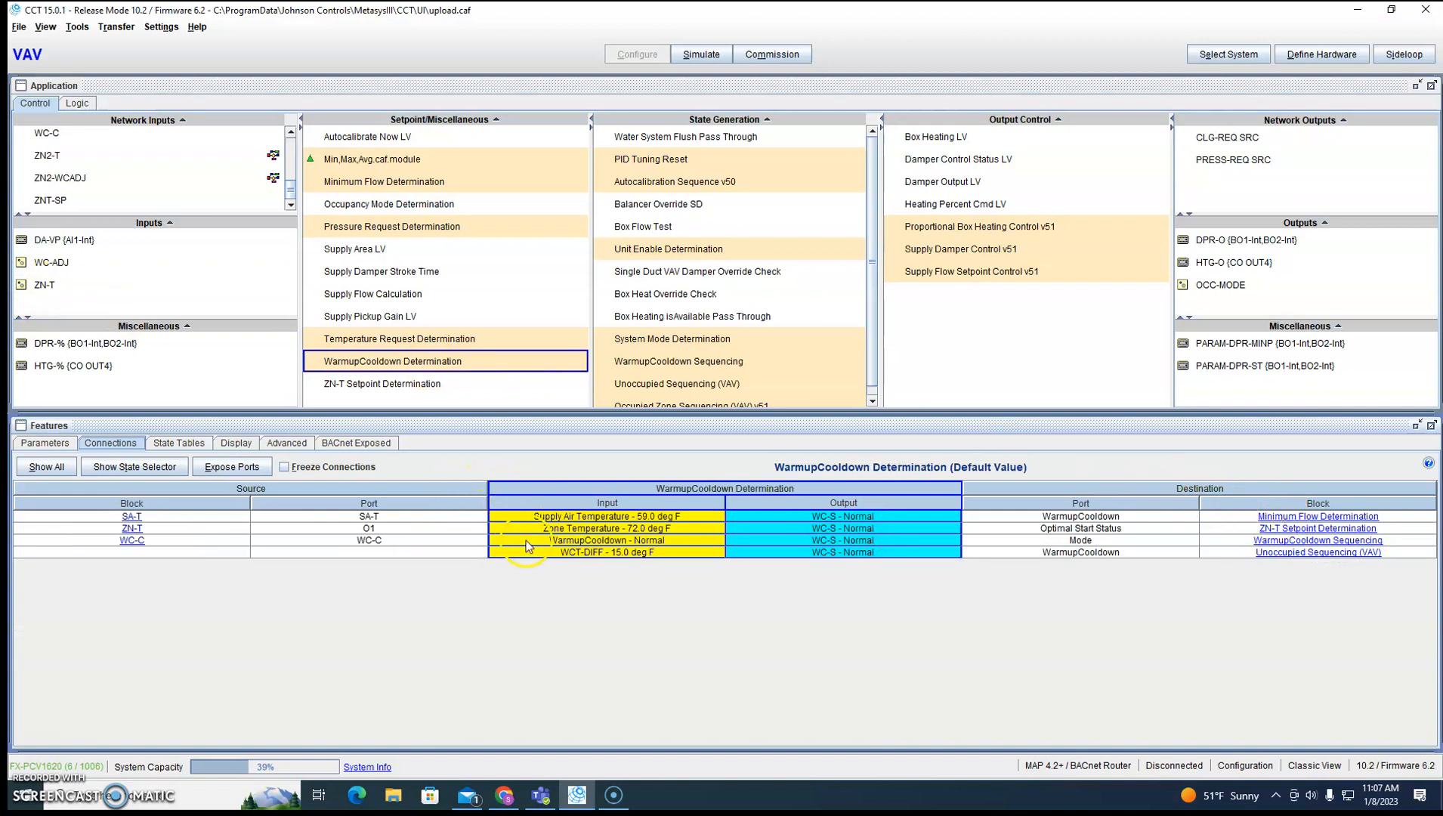
{"action": "right_click", "coordinate": [585, 531]}
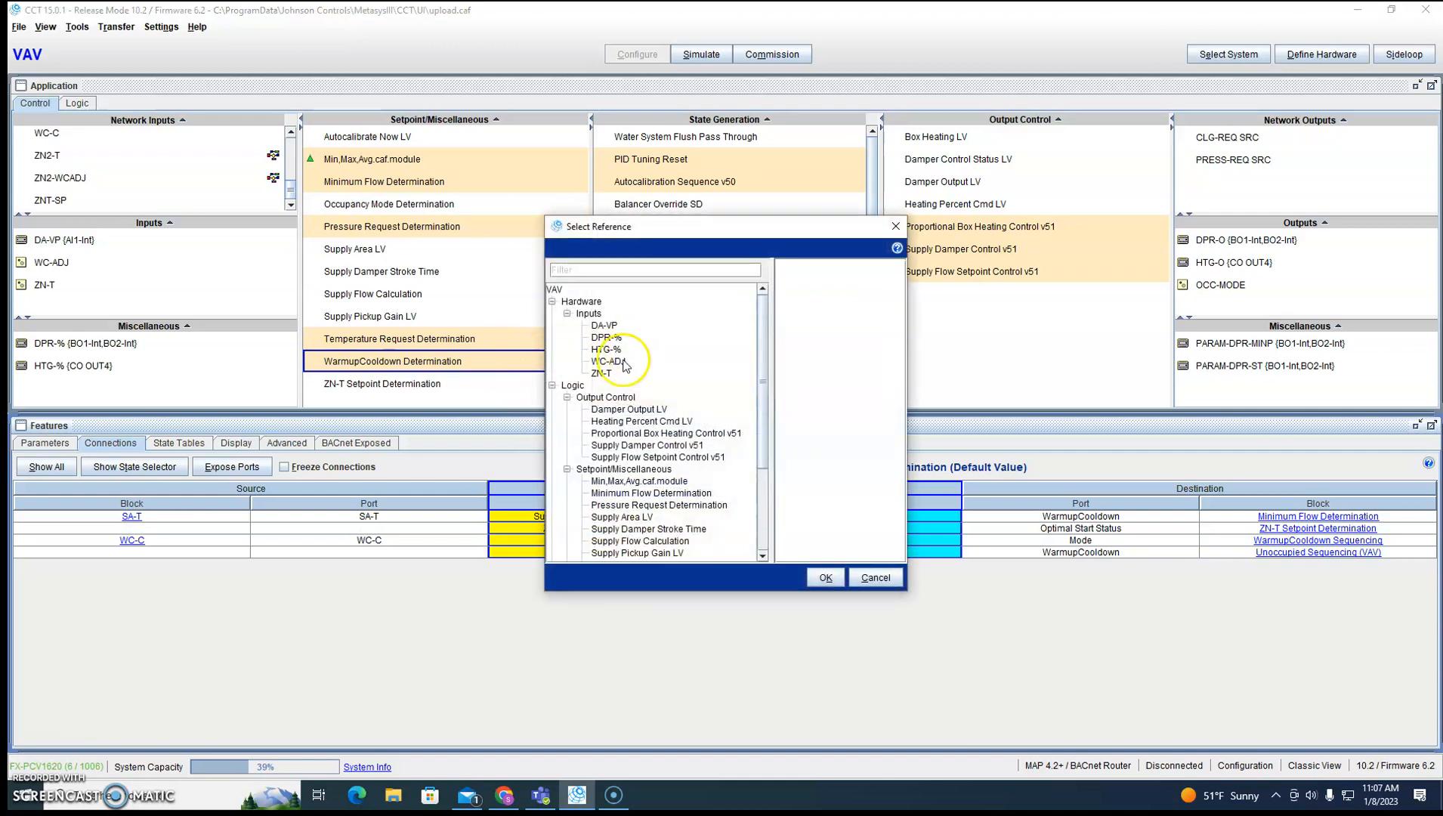
{"action": "left_click", "coordinate": [639, 482]}
{"action": "left_click", "coordinate": [826, 580]}
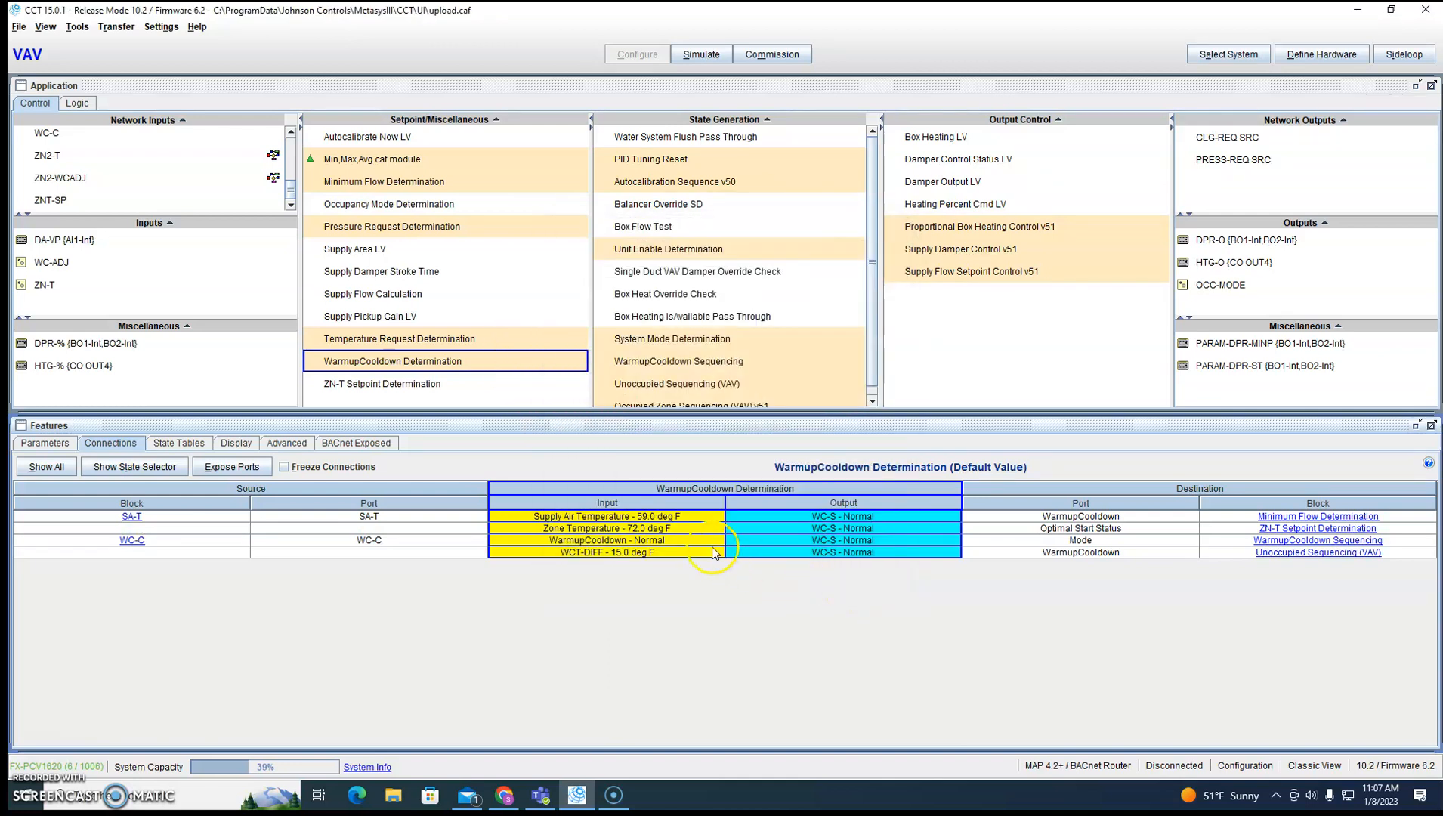
Reconnect the Zone Temperature input of WarmupCooldown Sequencing from ZN-T to the ZNT_Avg output of Min,Max,Avg.caf.module.
{"action": "left_click", "coordinate": [36, 287]}
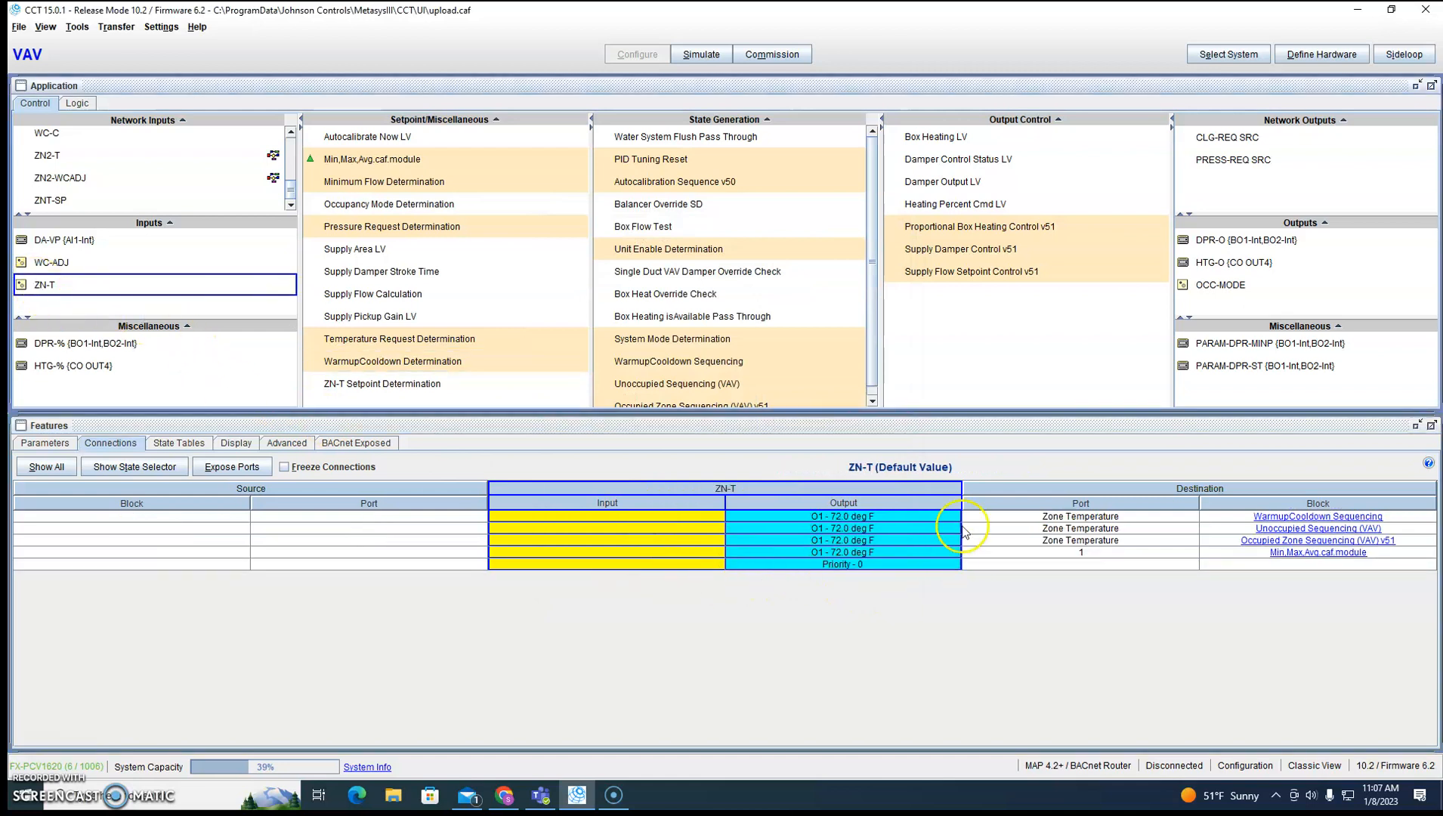
{"action": "left_click", "coordinate": [1304, 516]}
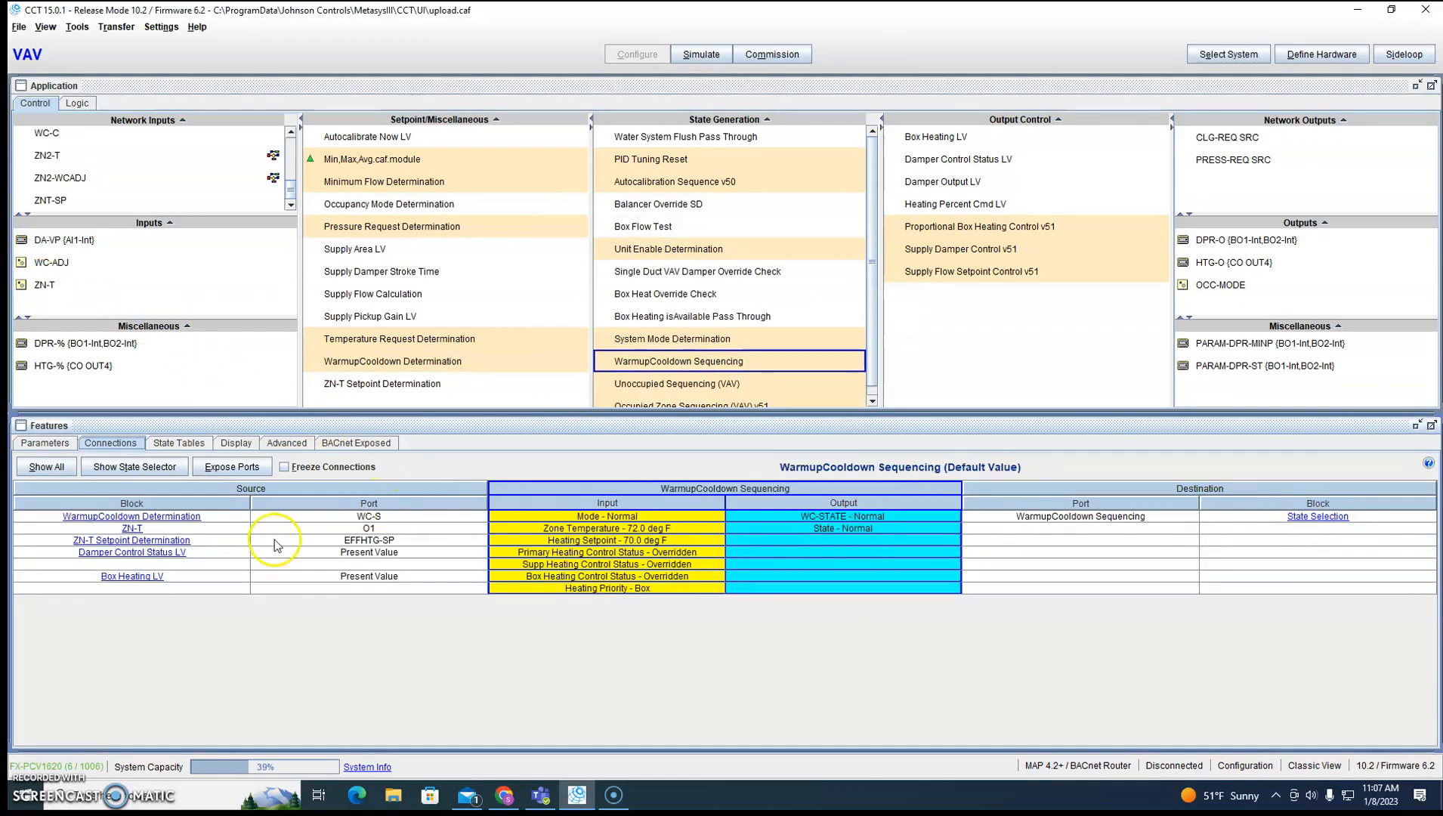
{"action": "right_click", "coordinate": [495, 530]}
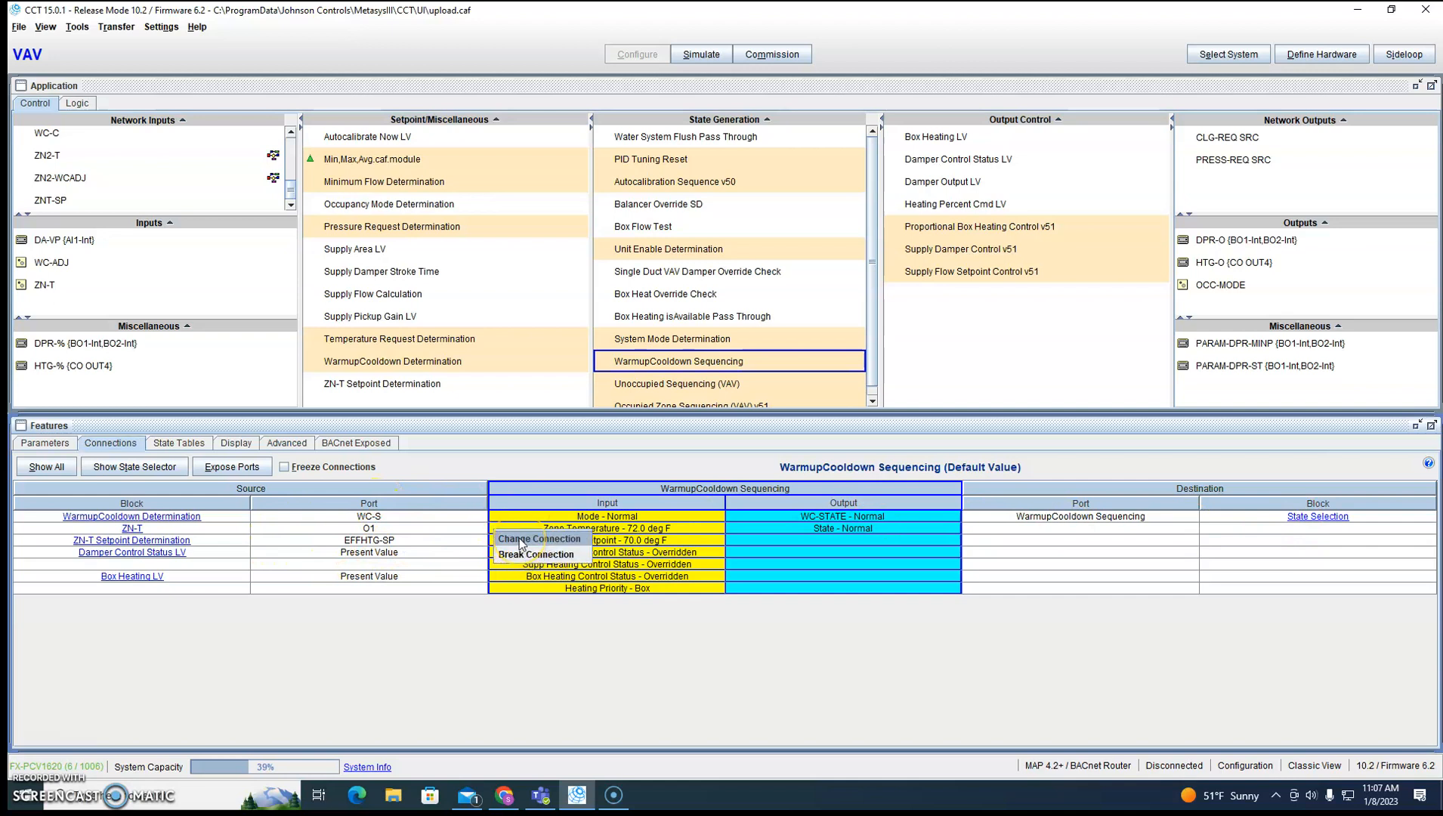
{"action": "left_click", "coordinate": [529, 543]}
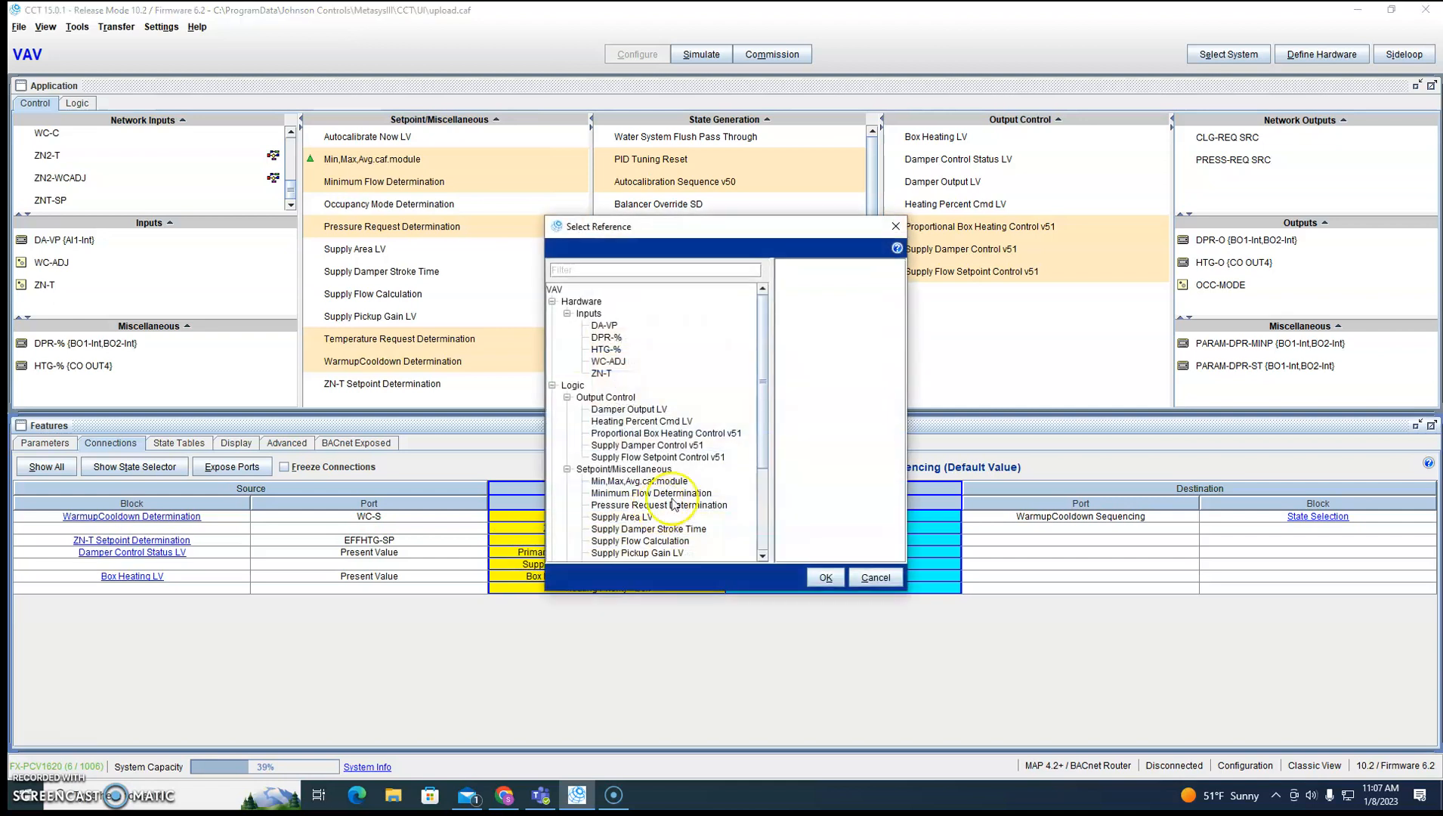
{"action": "left_click", "coordinate": [634, 482]}
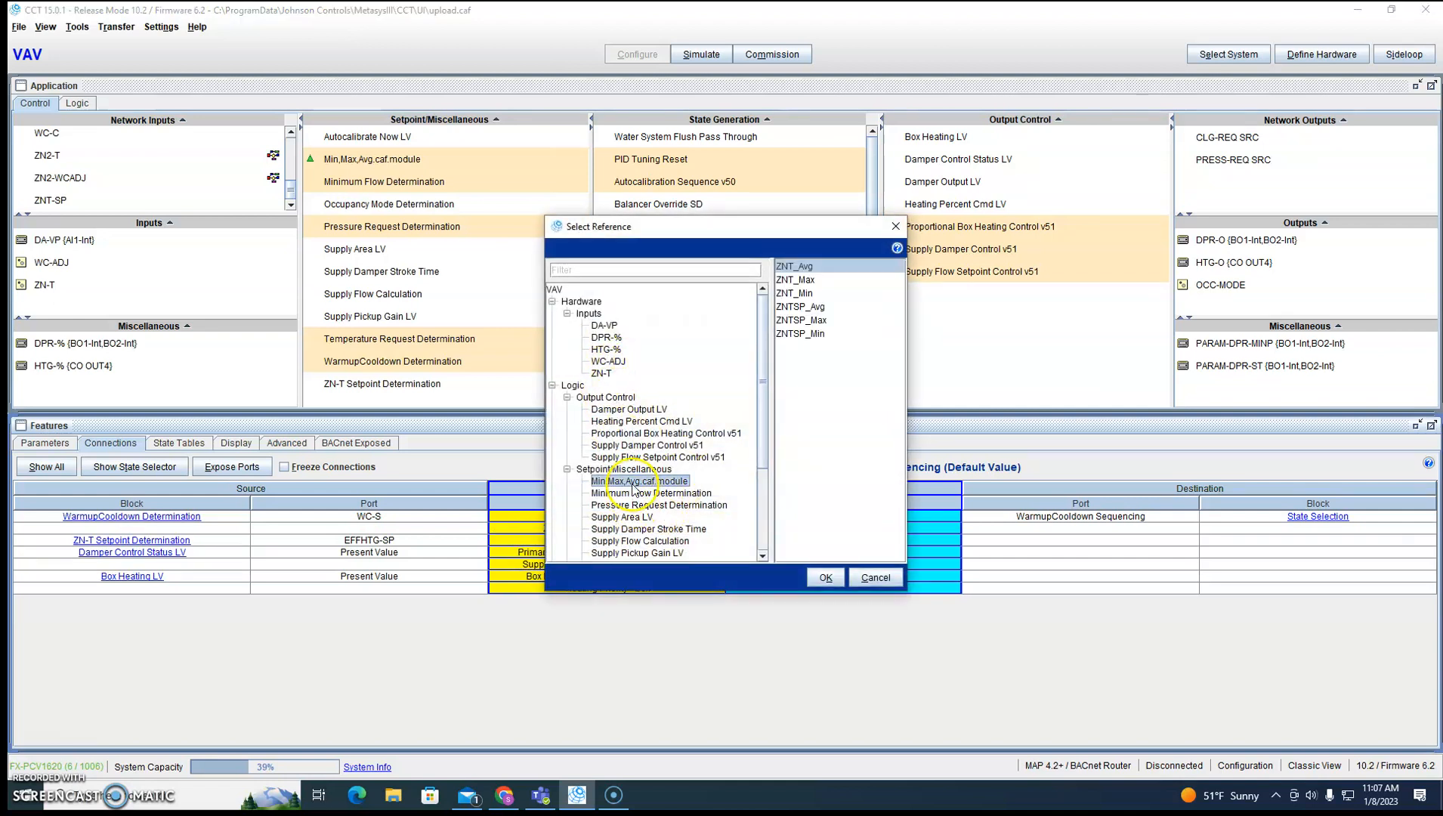
{"action": "left_click", "coordinate": [826, 577]}
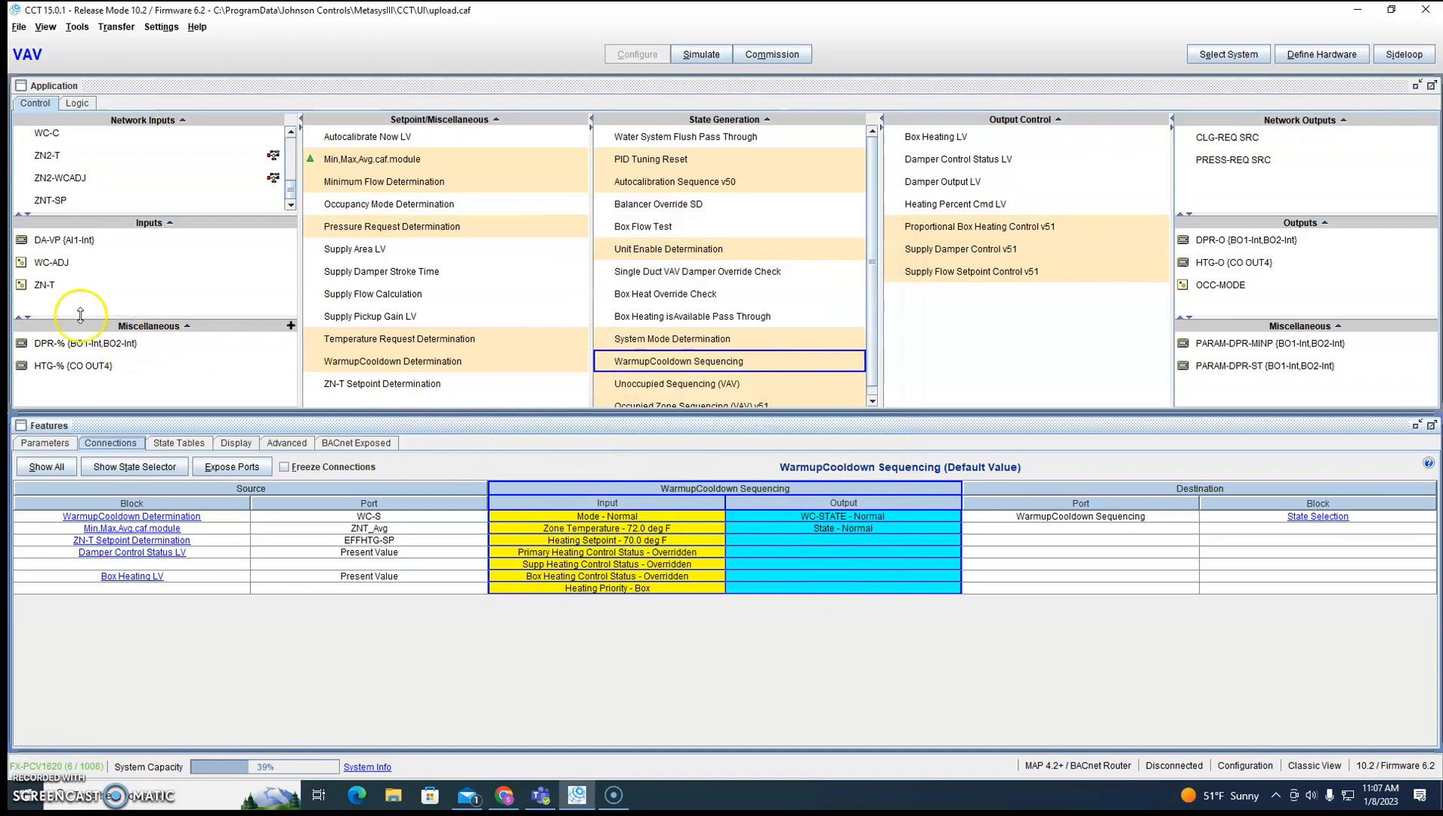
Reconnect the Zone Temperature input of Unoccupied Sequencing (VAV) from ZN-T to the ZNT_Avg output of Min,Max,Avg.caf.module.
{"action": "left_click", "coordinate": [46, 285]}
{"action": "left_click", "coordinate": [1315, 518]}
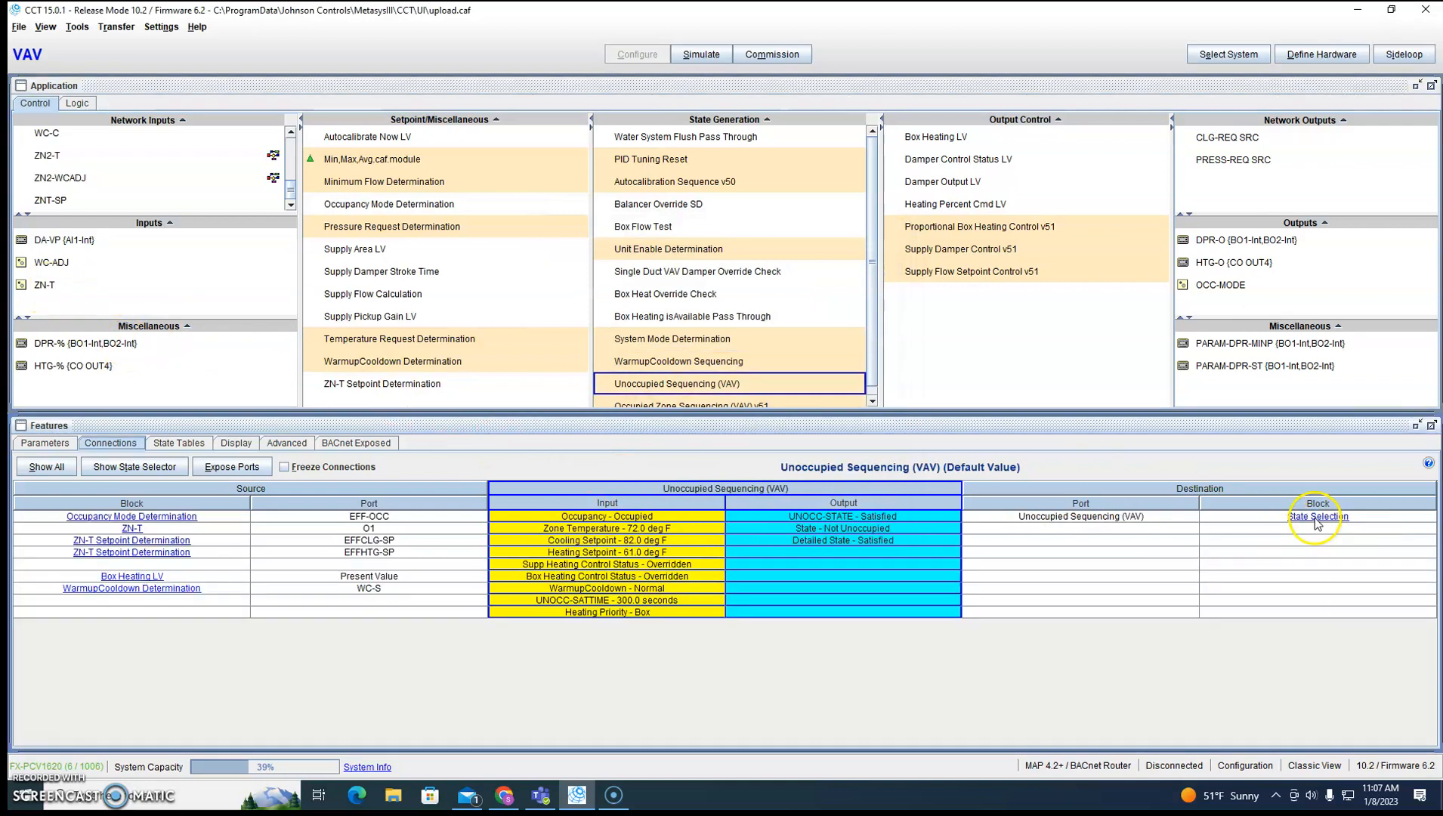
{"action": "right_click", "coordinate": [512, 527]}
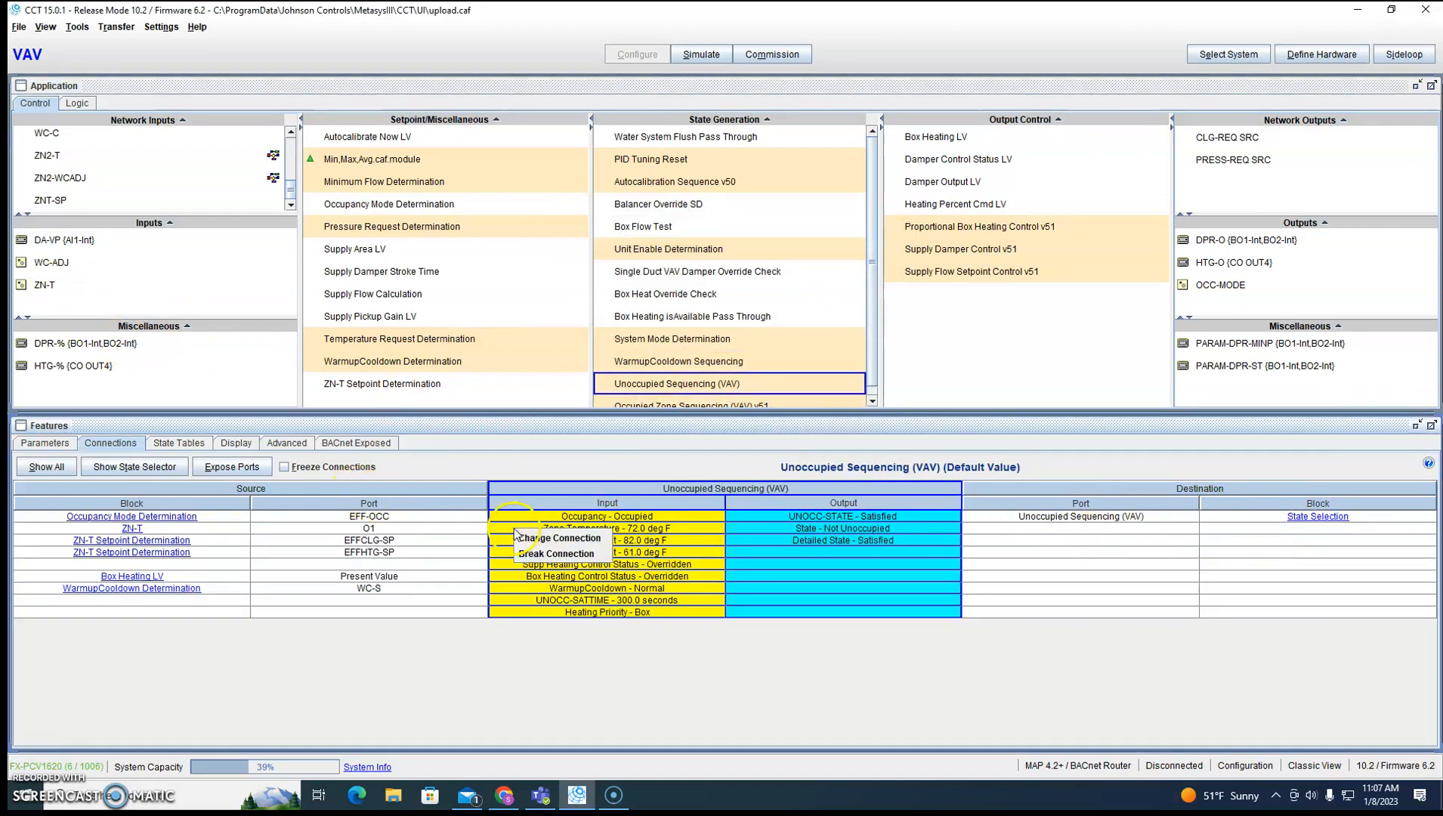
{"action": "left_click", "coordinate": [575, 536]}
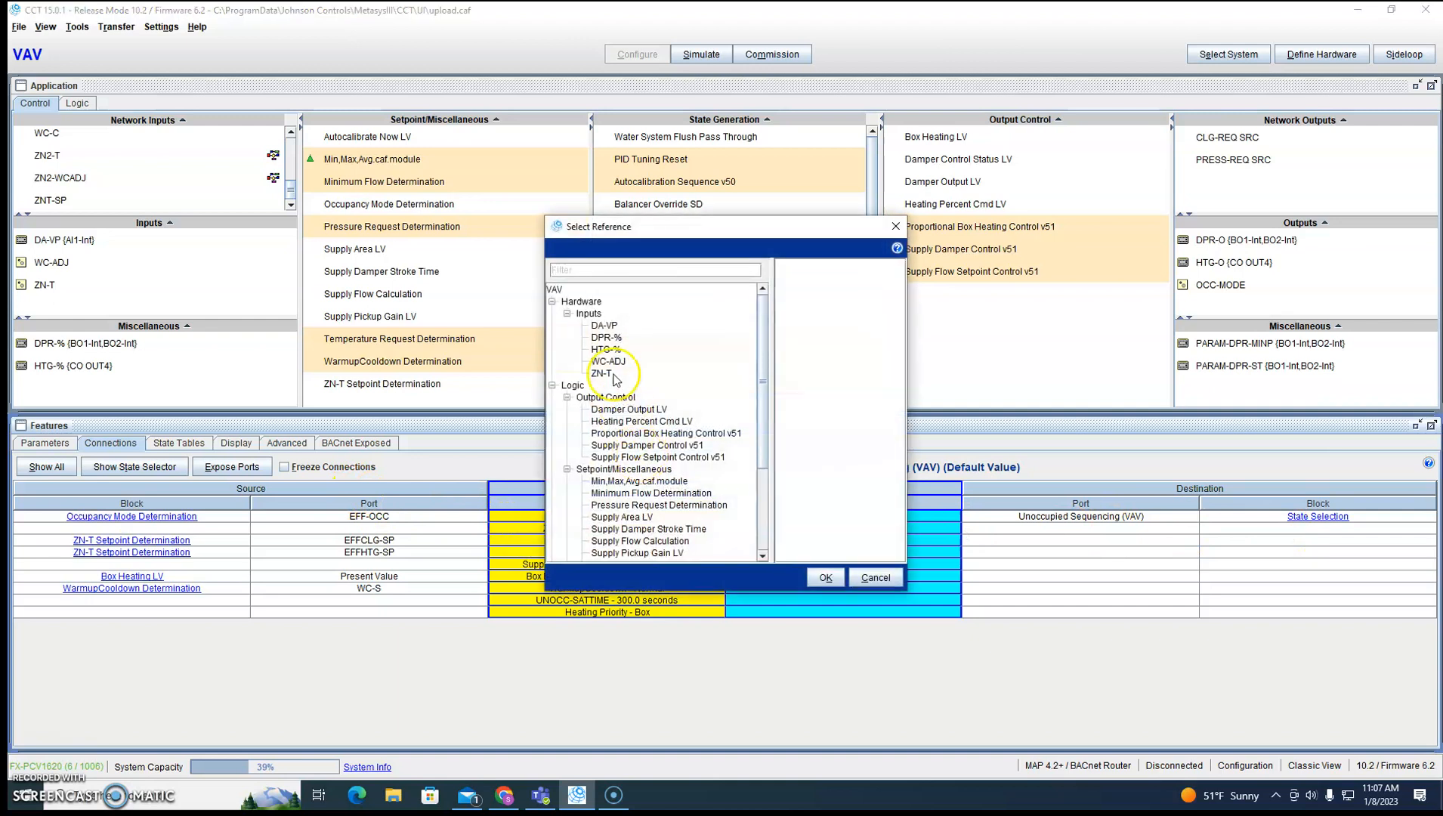
{"action": "left_click", "coordinate": [648, 491]}
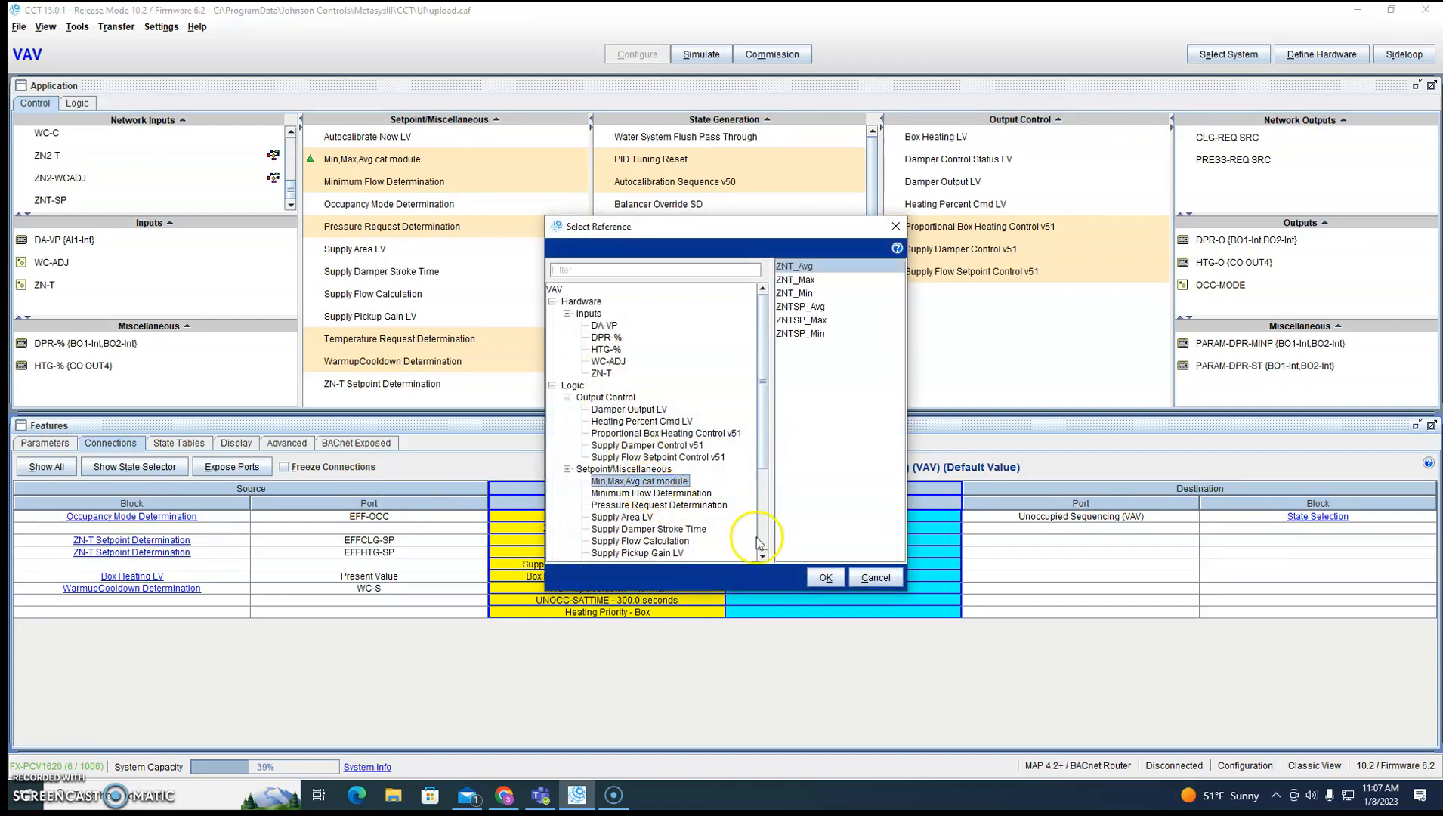
{"action": "left_click", "coordinate": [826, 577]}
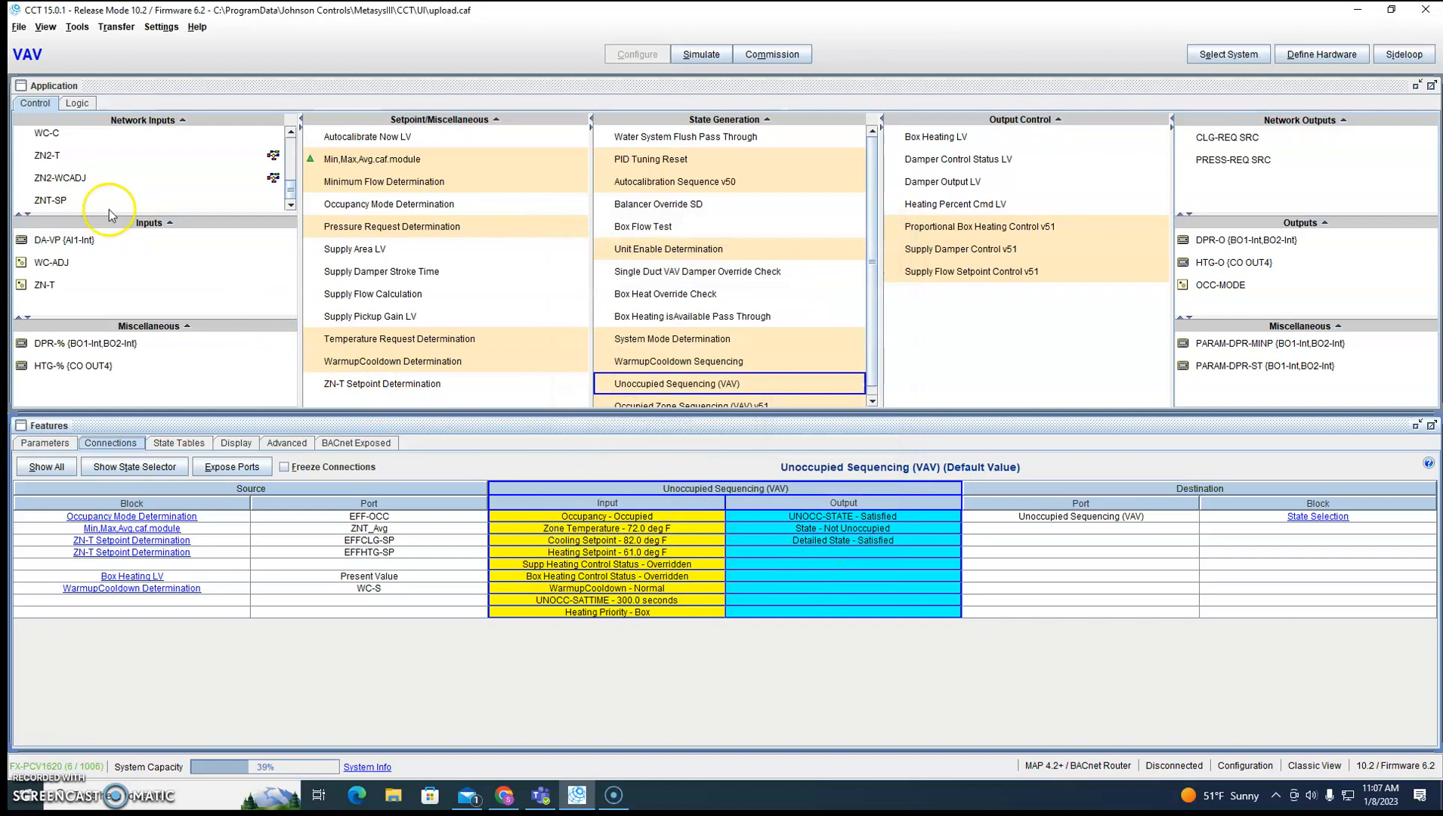
Reconnect the Zone Temperature input of Occupied Zone Sequencing (VAV) v51 from ZN-T to Min,Max,Avg.caf.module and check ZN-T's remaining connections.
{"action": "left_click", "coordinate": [42, 285]}
{"action": "left_click", "coordinate": [1286, 517]}
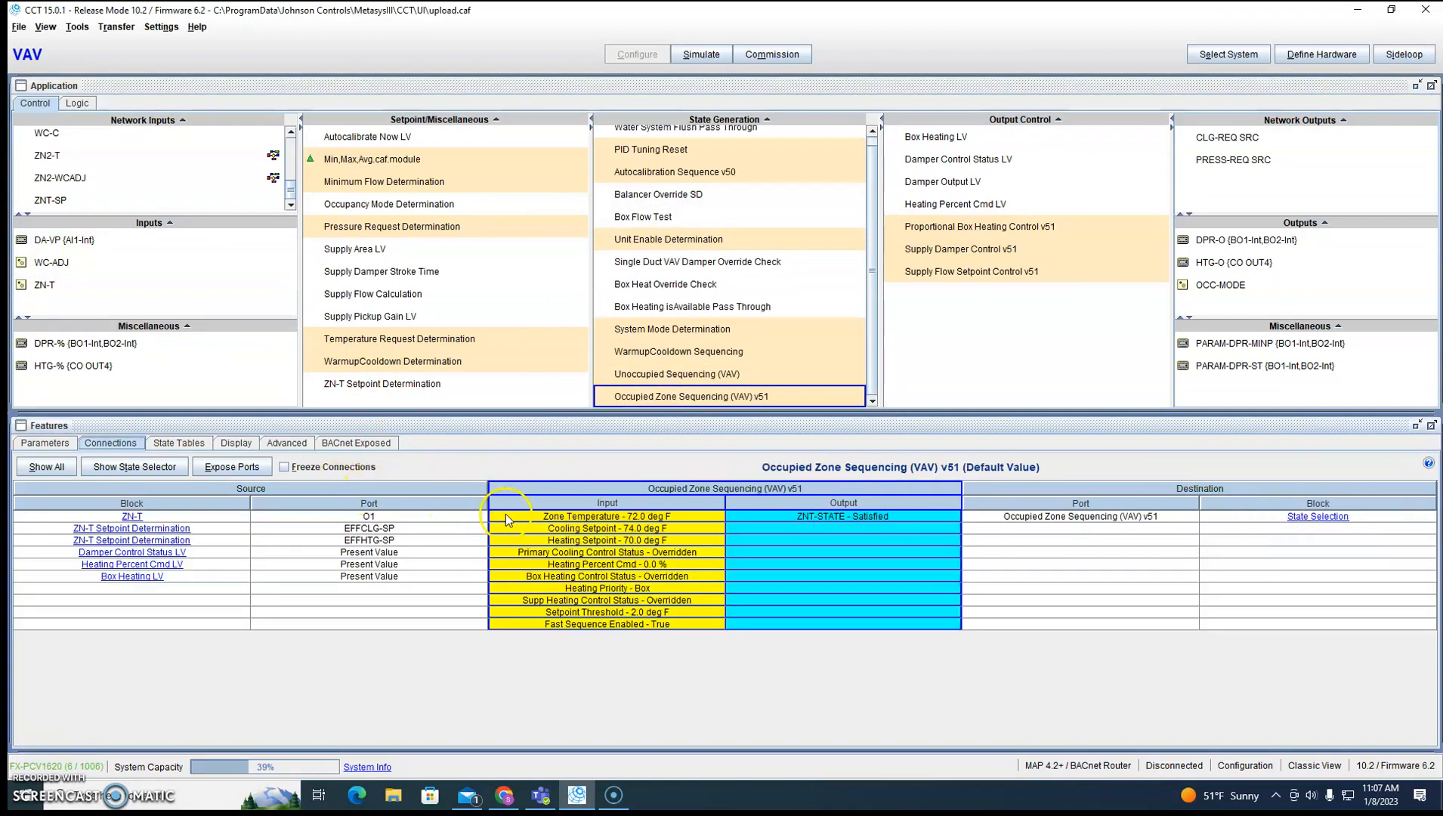
{"action": "right_click", "coordinate": [508, 520]}
{"action": "left_click", "coordinate": [551, 524]}
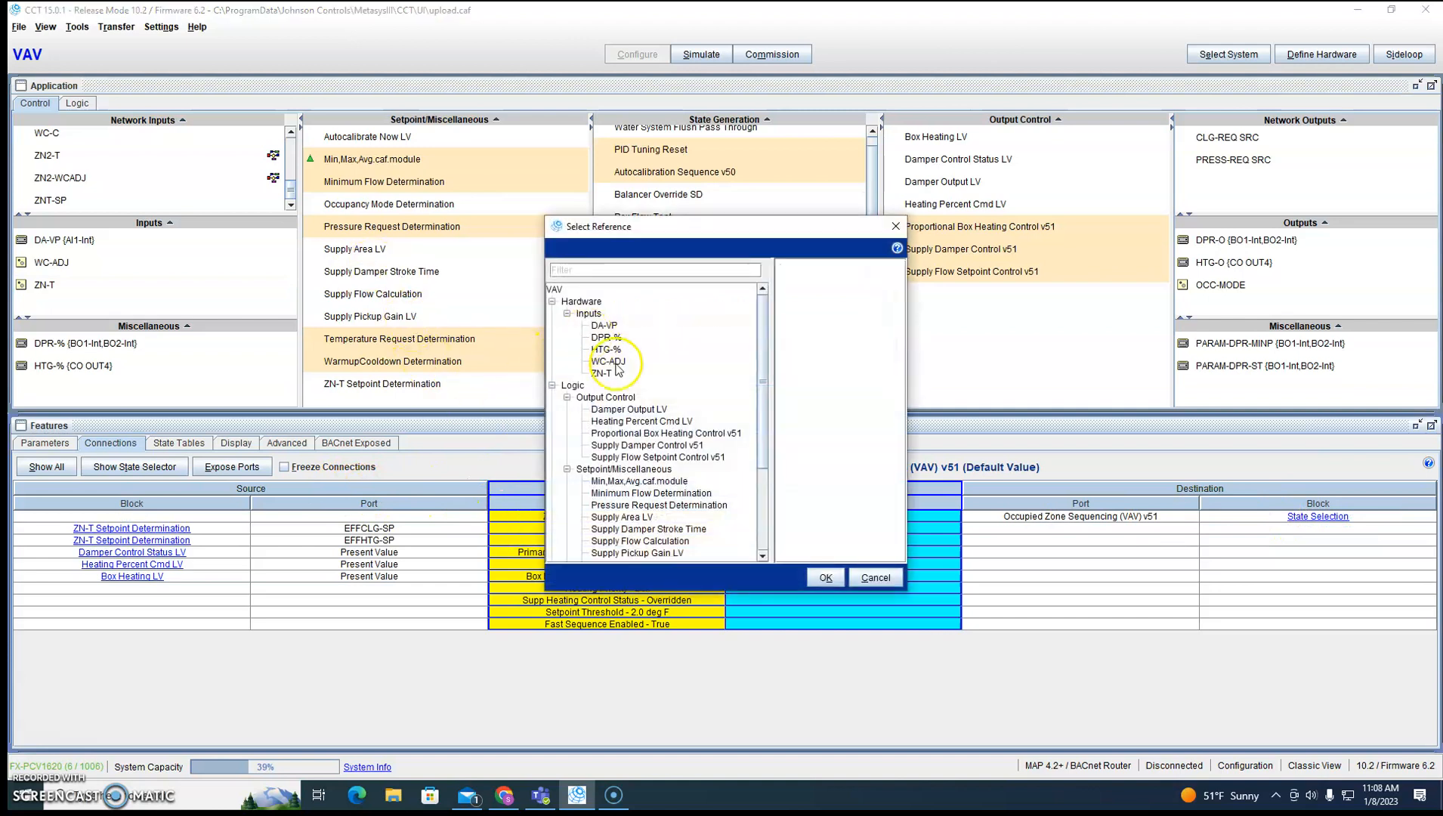
{"action": "left_click", "coordinate": [643, 504]}
{"action": "left_click", "coordinate": [825, 577]}
{"action": "left_click", "coordinate": [49, 285]}
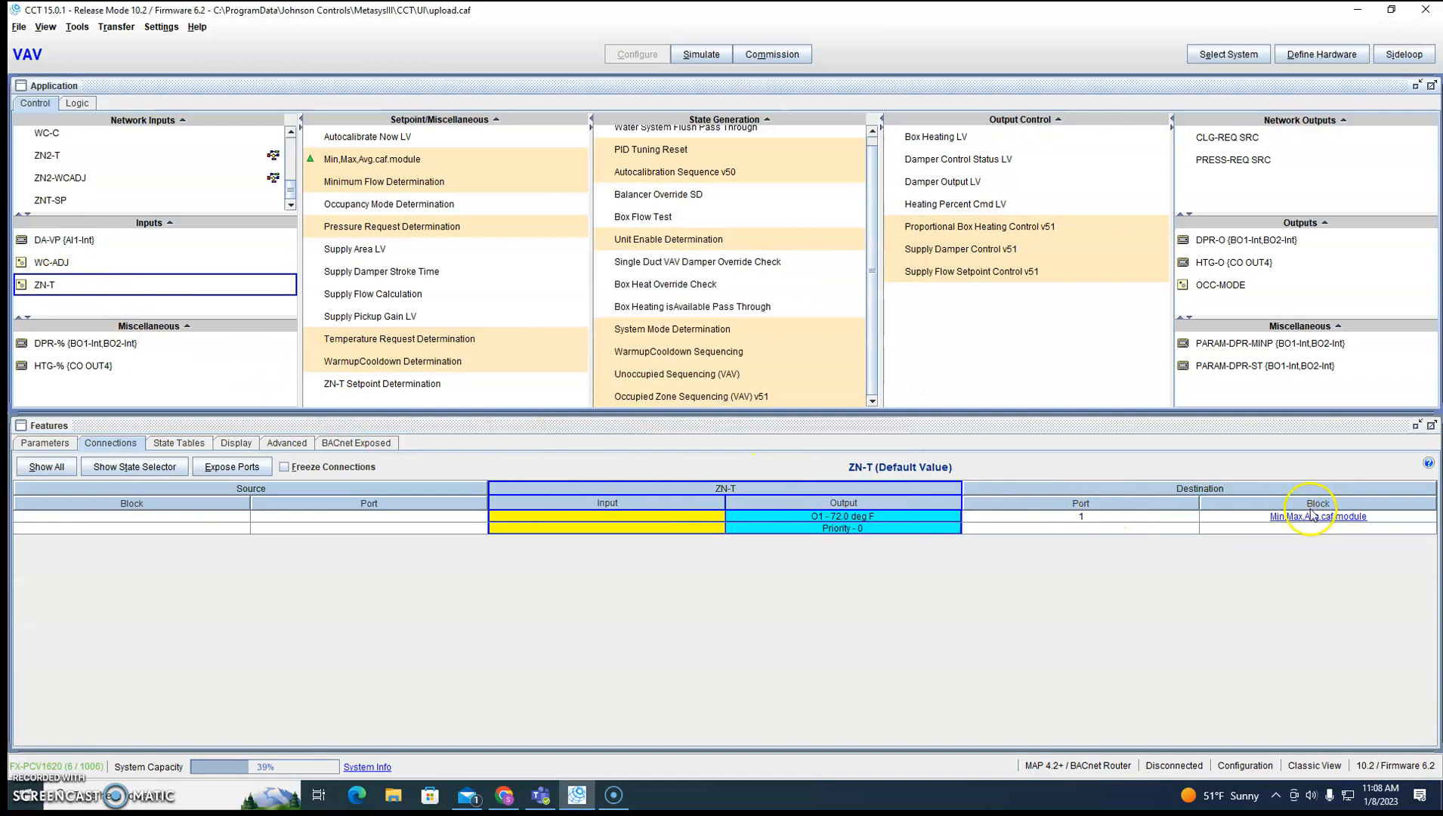
Reconnect the Hardware Setpoint Offset input of ZN-T Setpoint Determination from WC-ADJ to the ZNTSP_Avg output of Min,Max,Avg.caf.module.
{"action": "left_click", "coordinate": [39, 263]}
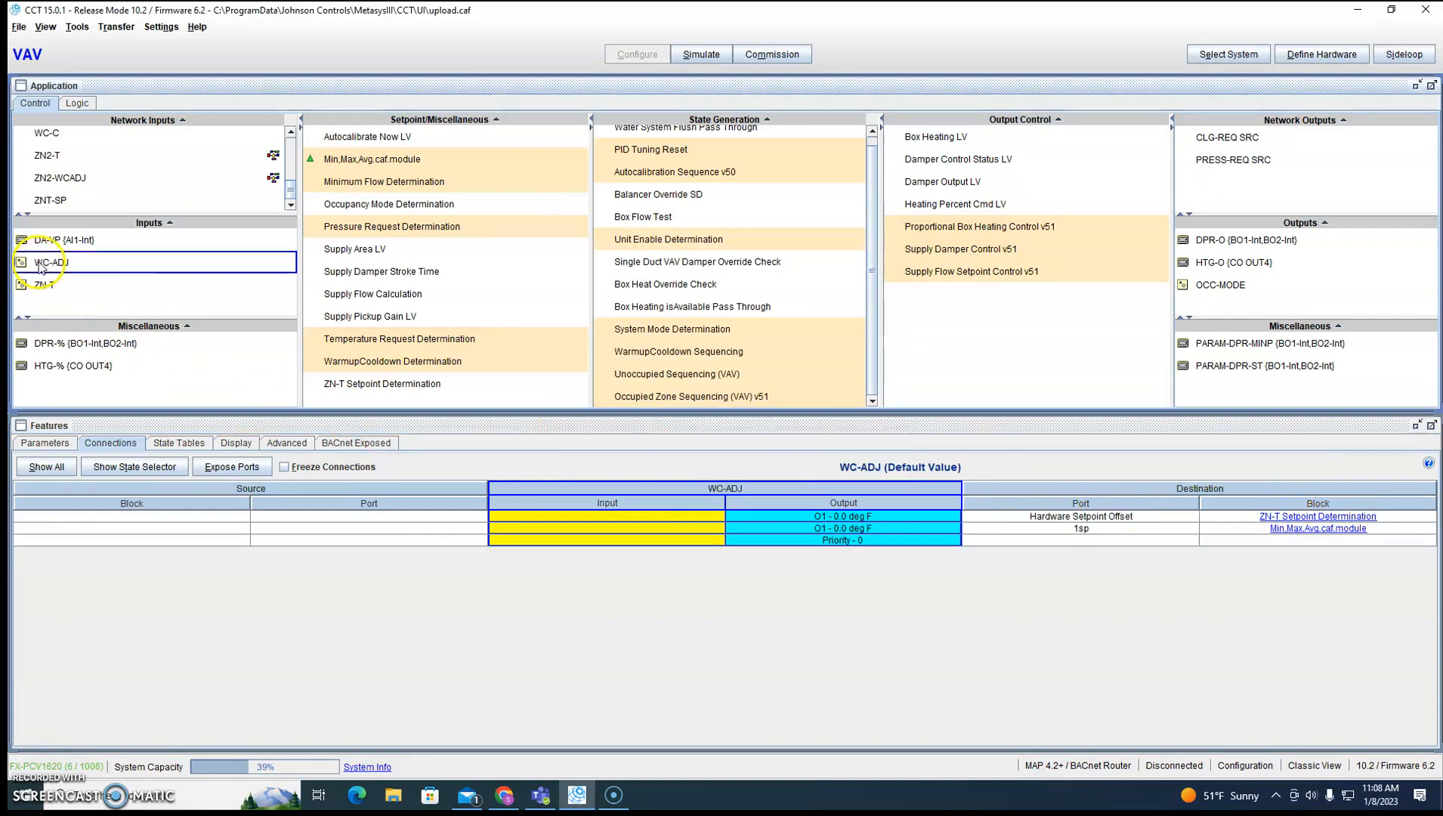
{"action": "left_click", "coordinate": [1307, 517]}
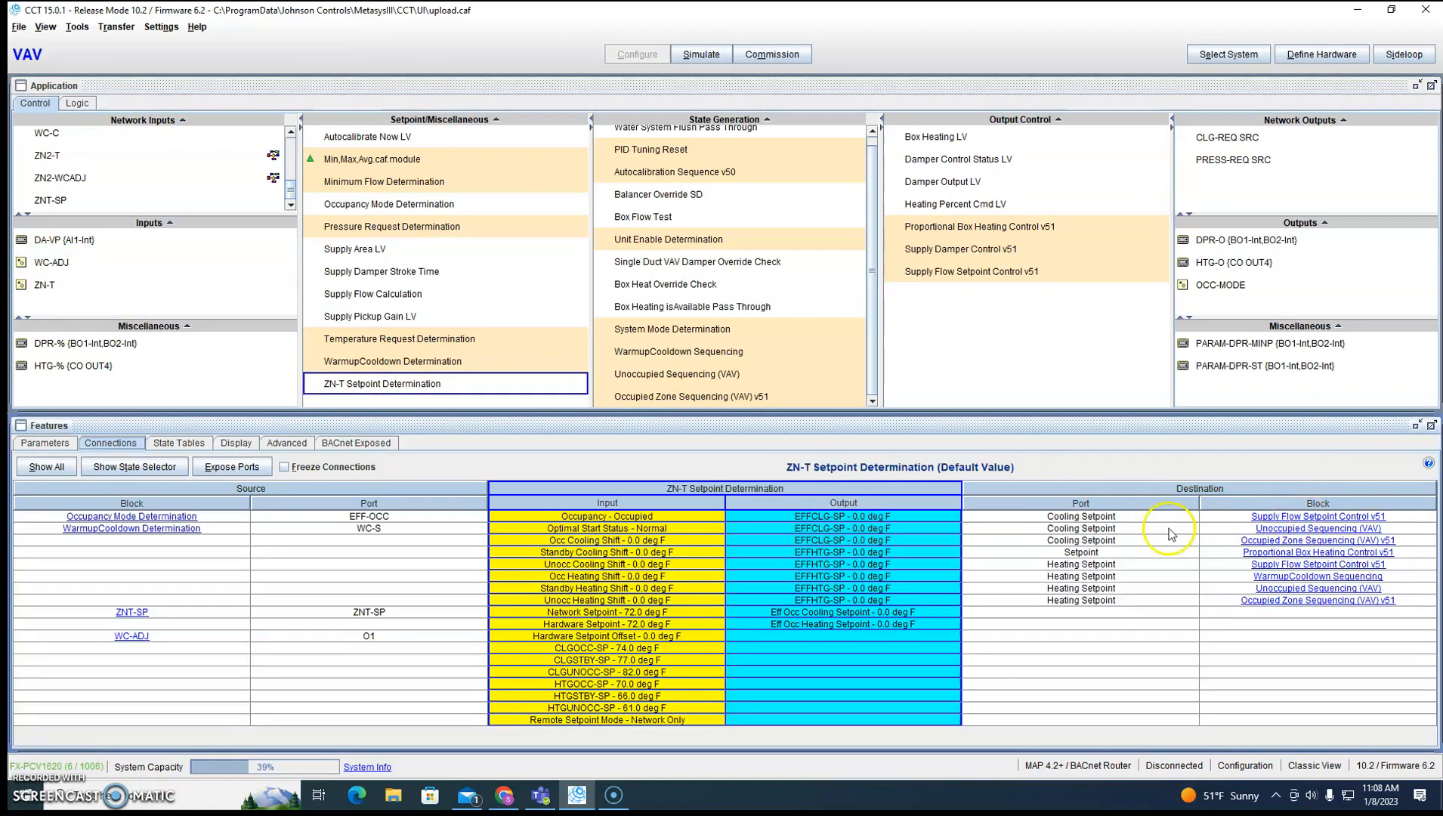
{"action": "right_click", "coordinate": [511, 641]}
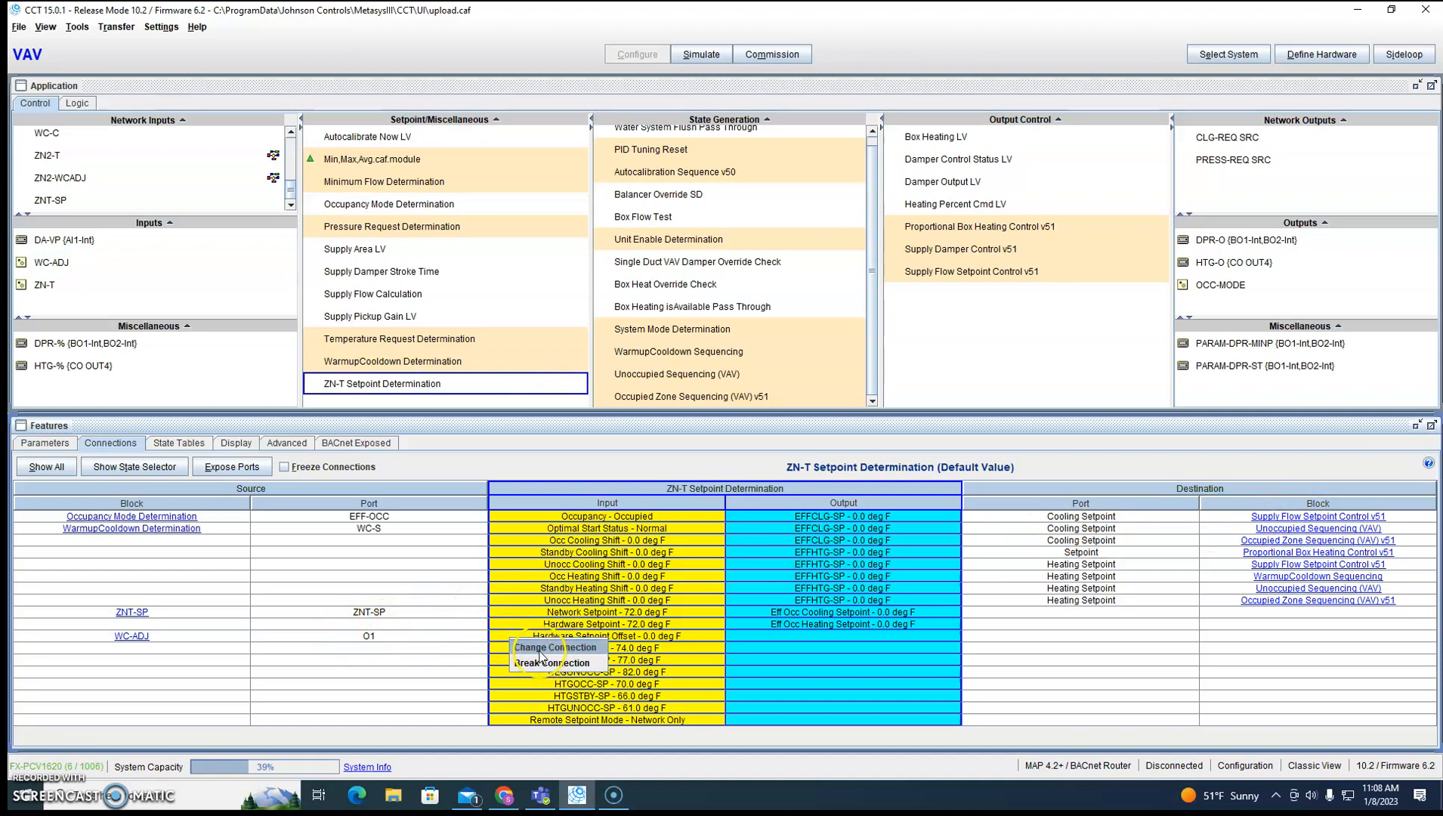
{"action": "left_click", "coordinate": [544, 647]}
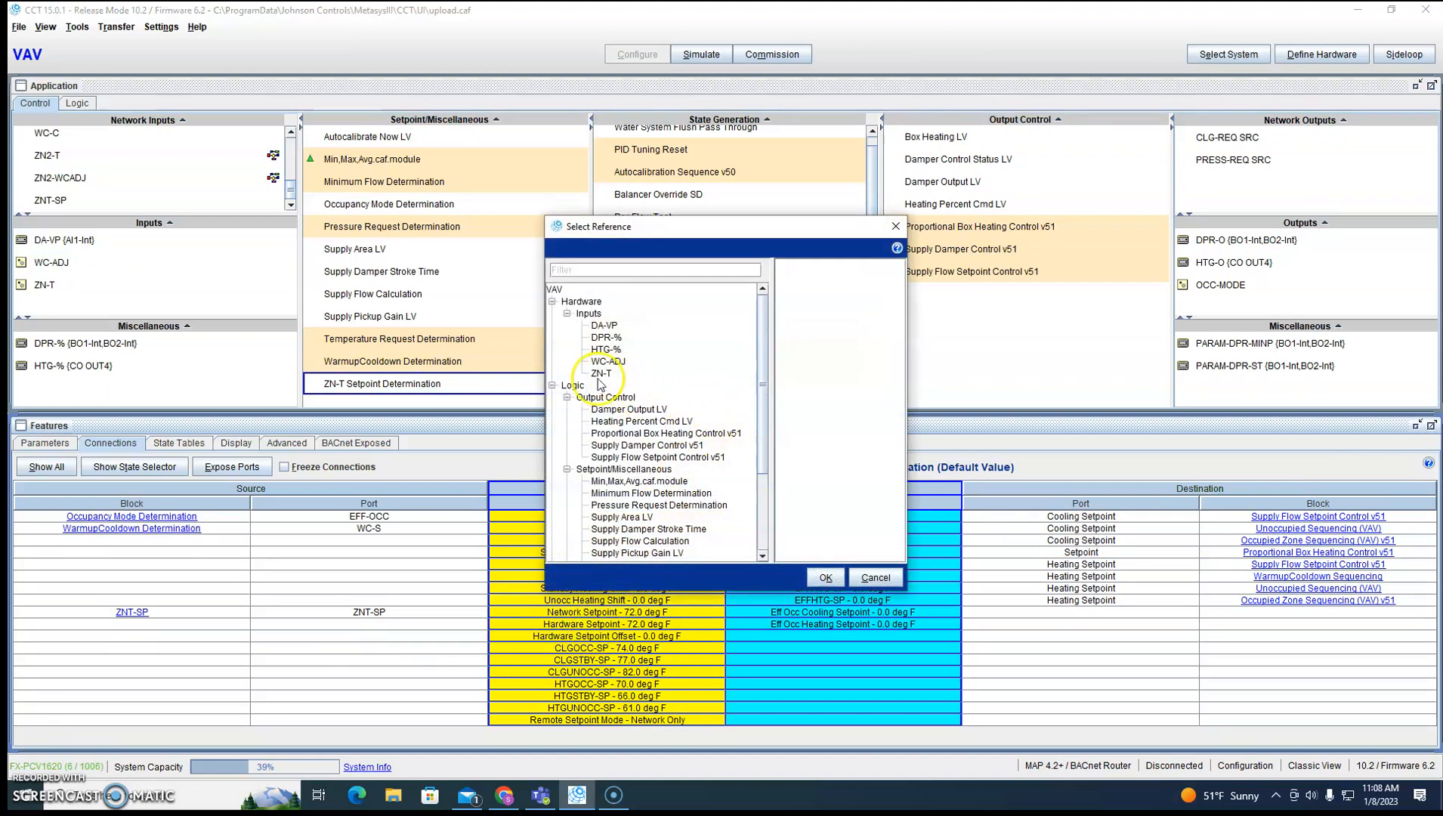
{"action": "left_click", "coordinate": [639, 481]}
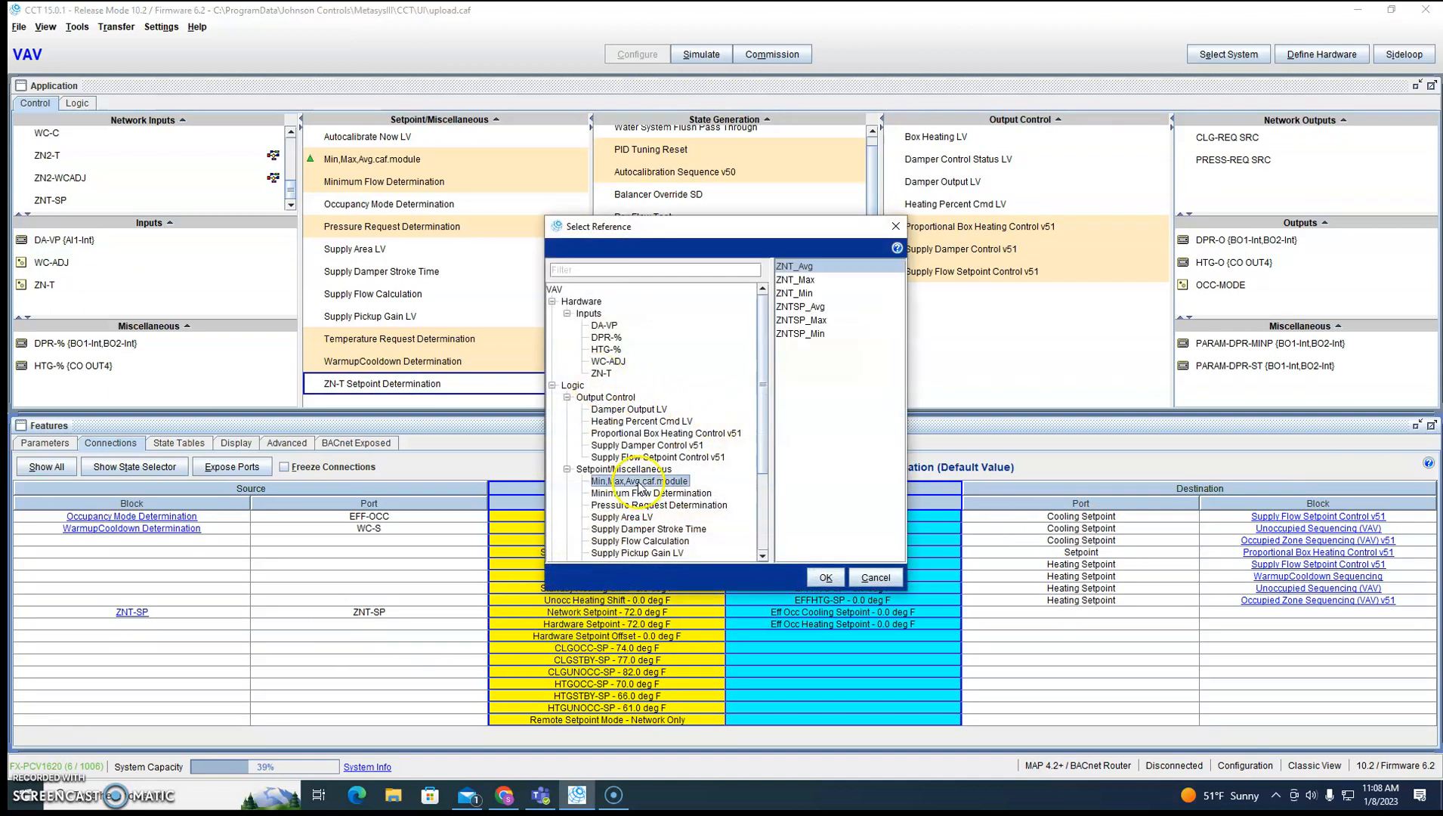
{"action": "left_click", "coordinate": [799, 307]}
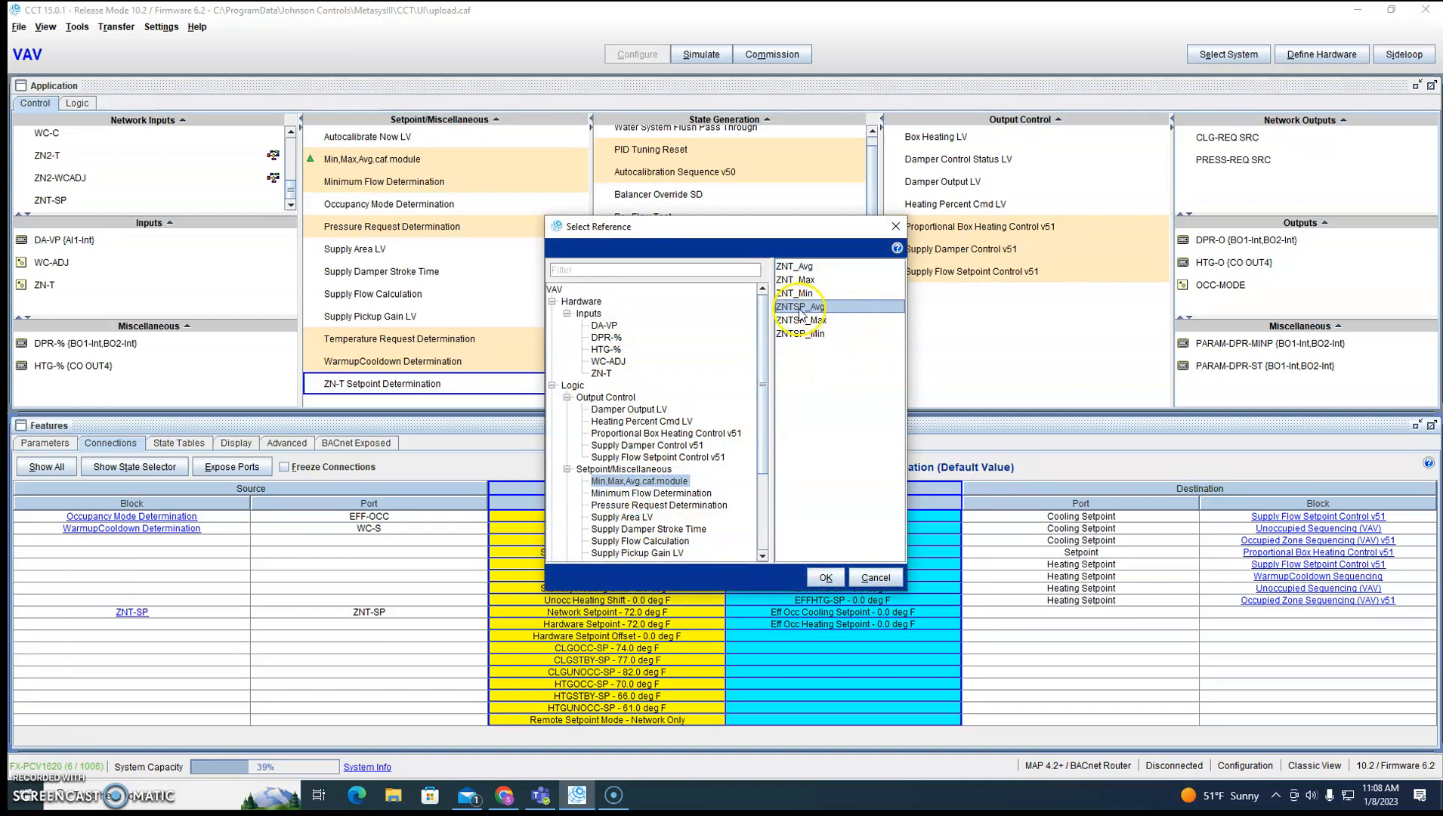
{"action": "left_click", "coordinate": [825, 578]}
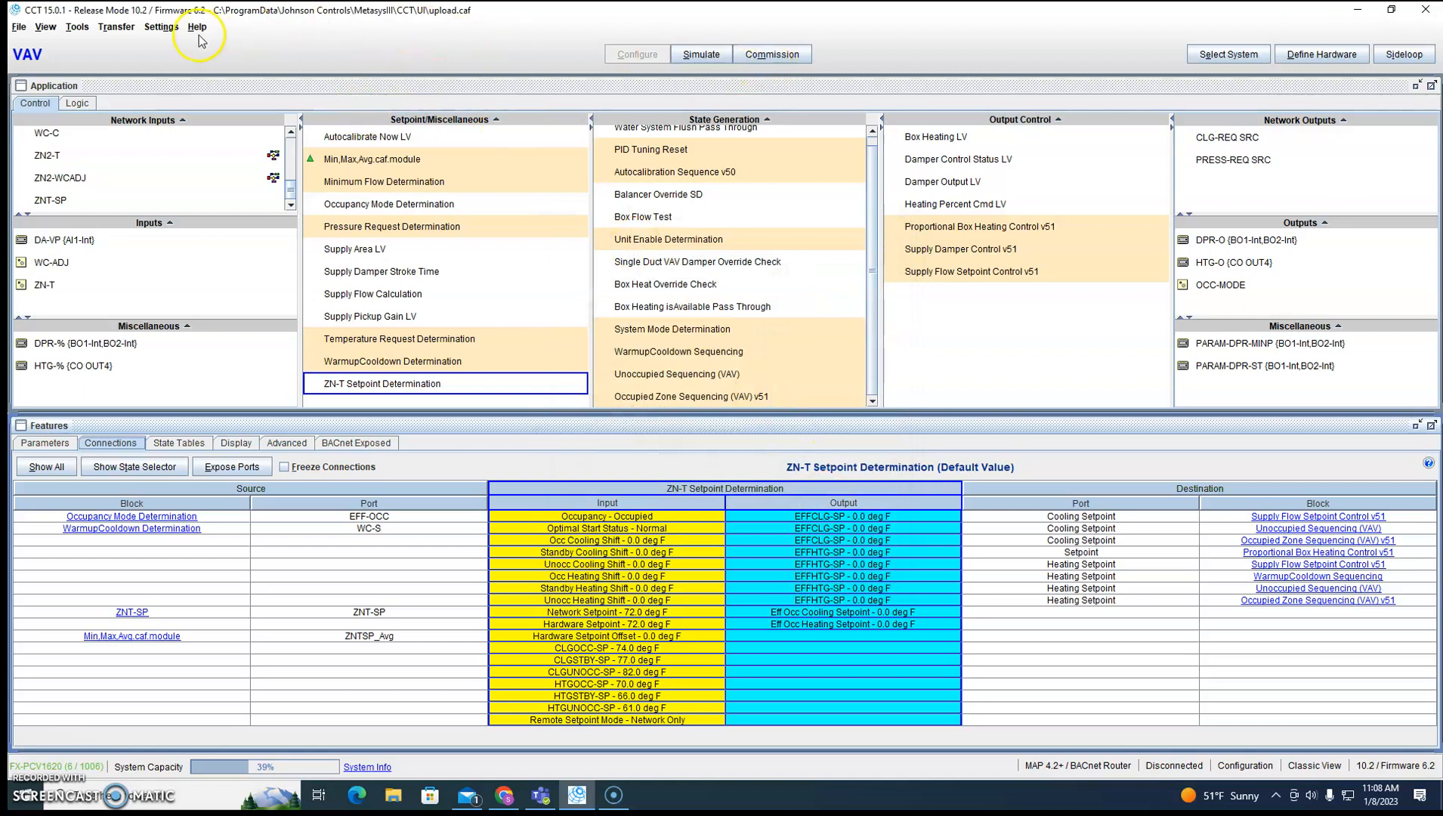
Transfer the application to device VAV_1_02 over MAP 4.2+ / BACnet Router without saving changes, commissioning it after the transfer.
{"action": "left_click", "coordinate": [115, 26]}
{"action": "left_click", "coordinate": [146, 60]}
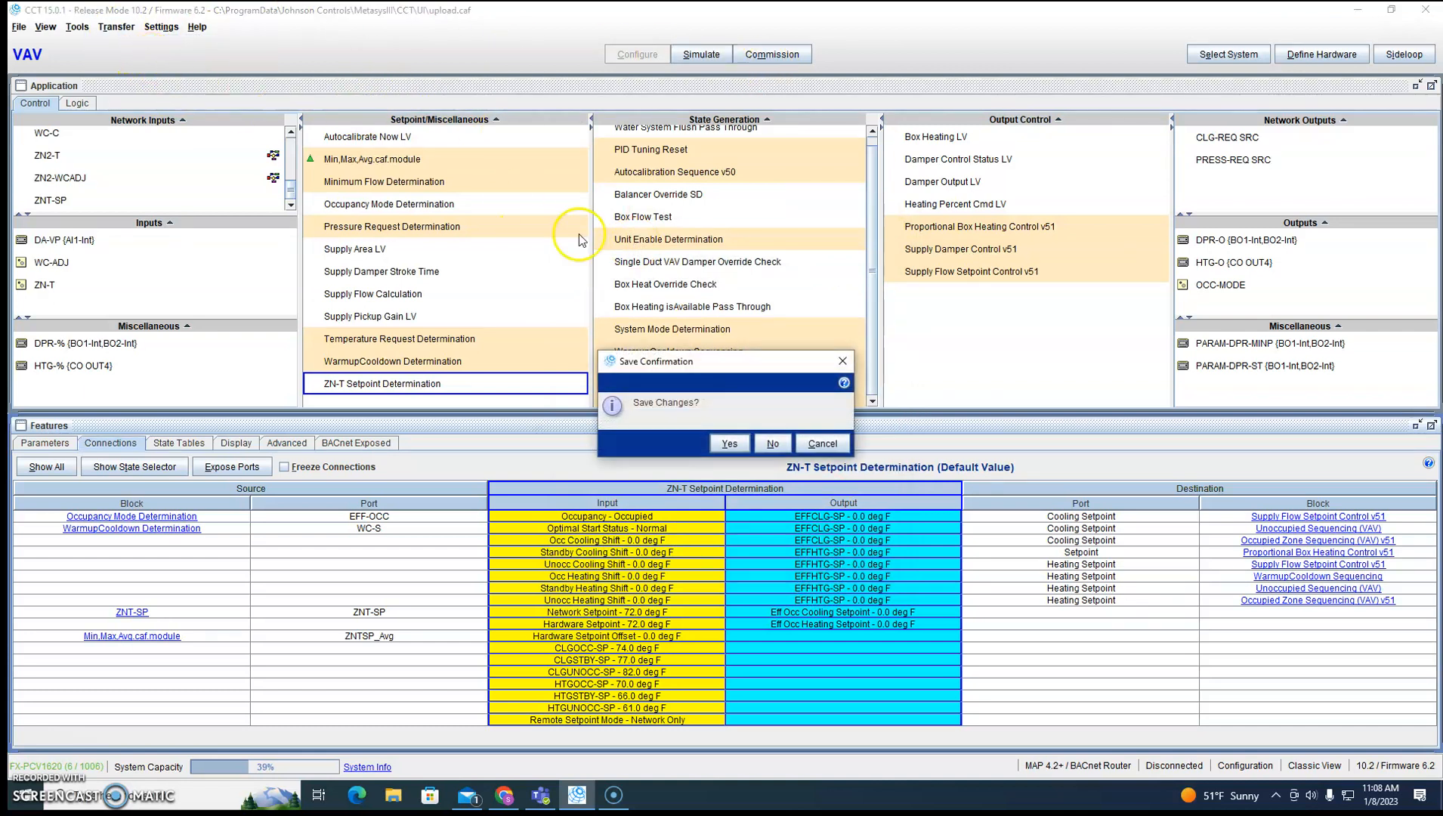
{"action": "left_click", "coordinate": [764, 442]}
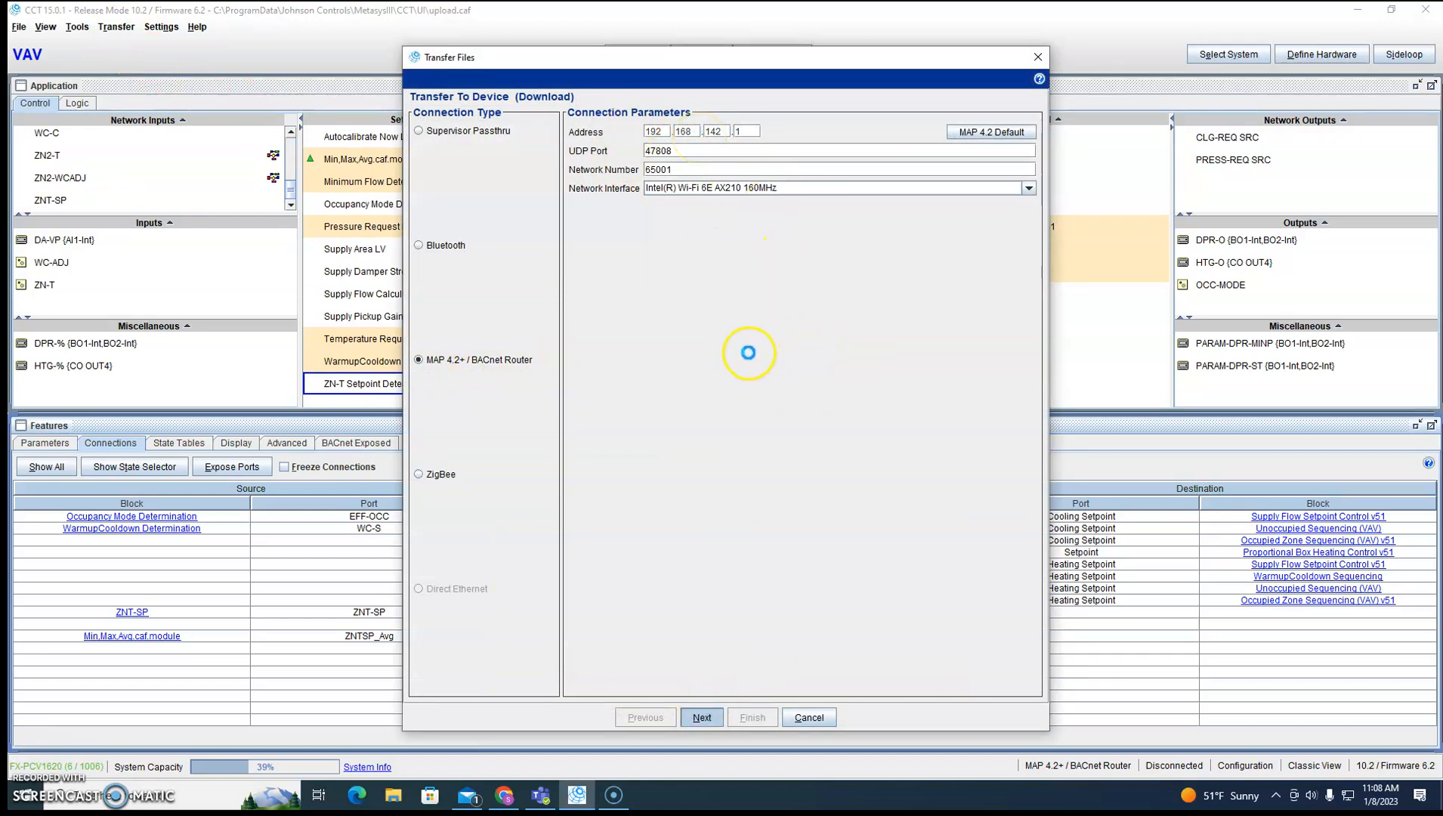
{"action": "key", "text": "Return"}
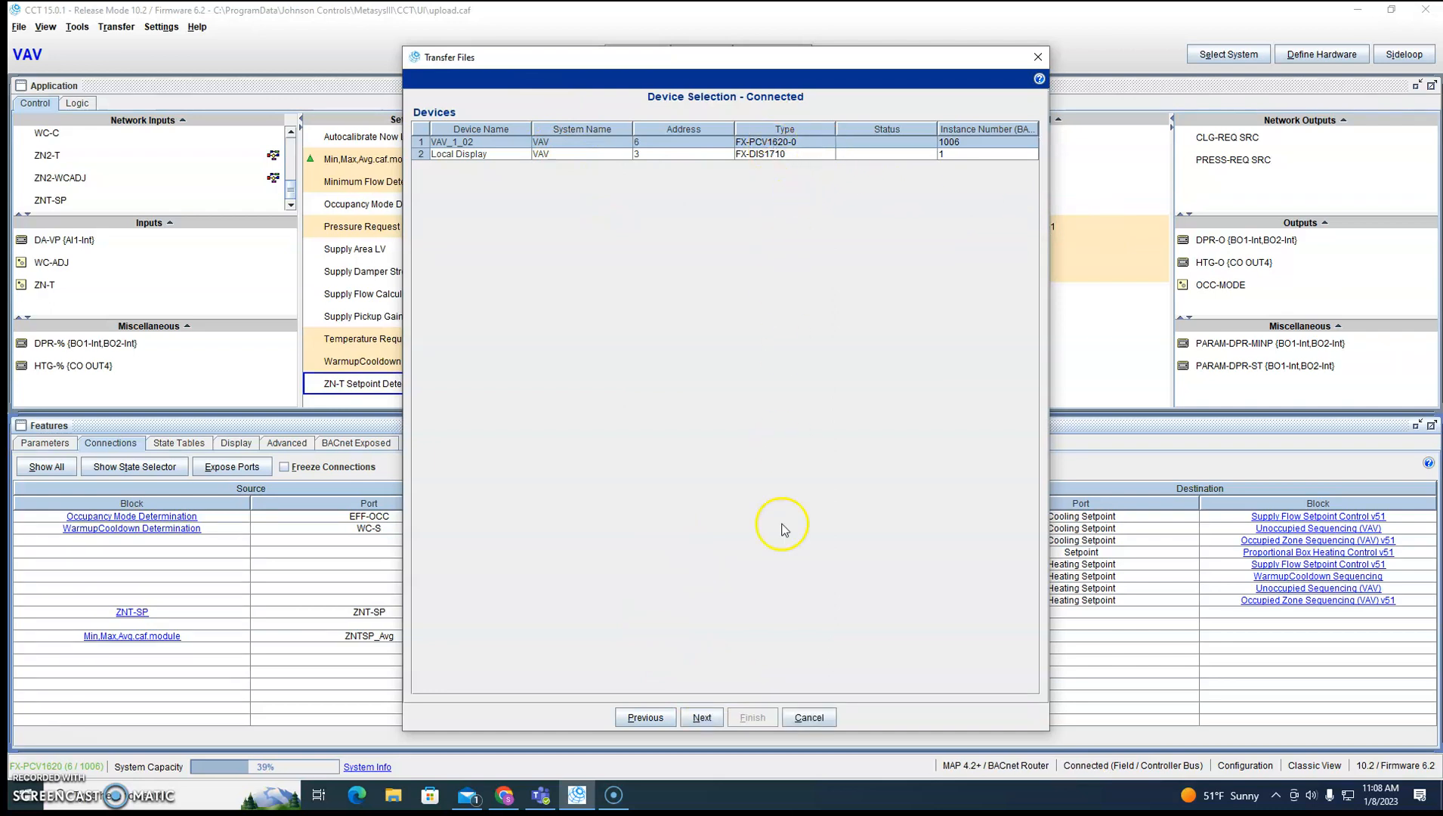
{"action": "left_click", "coordinate": [693, 716]}
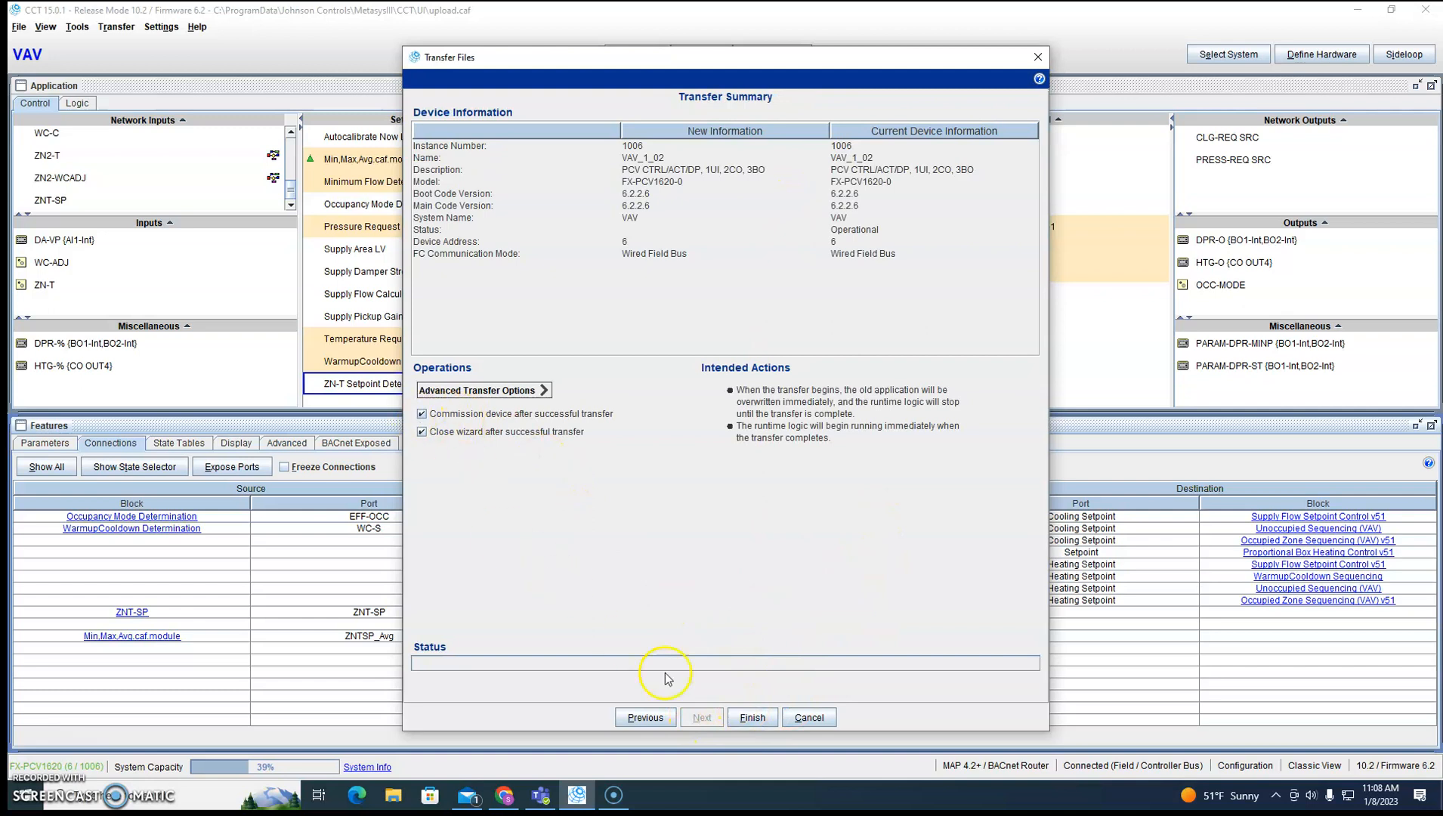
{"action": "left_click", "coordinate": [751, 717]}
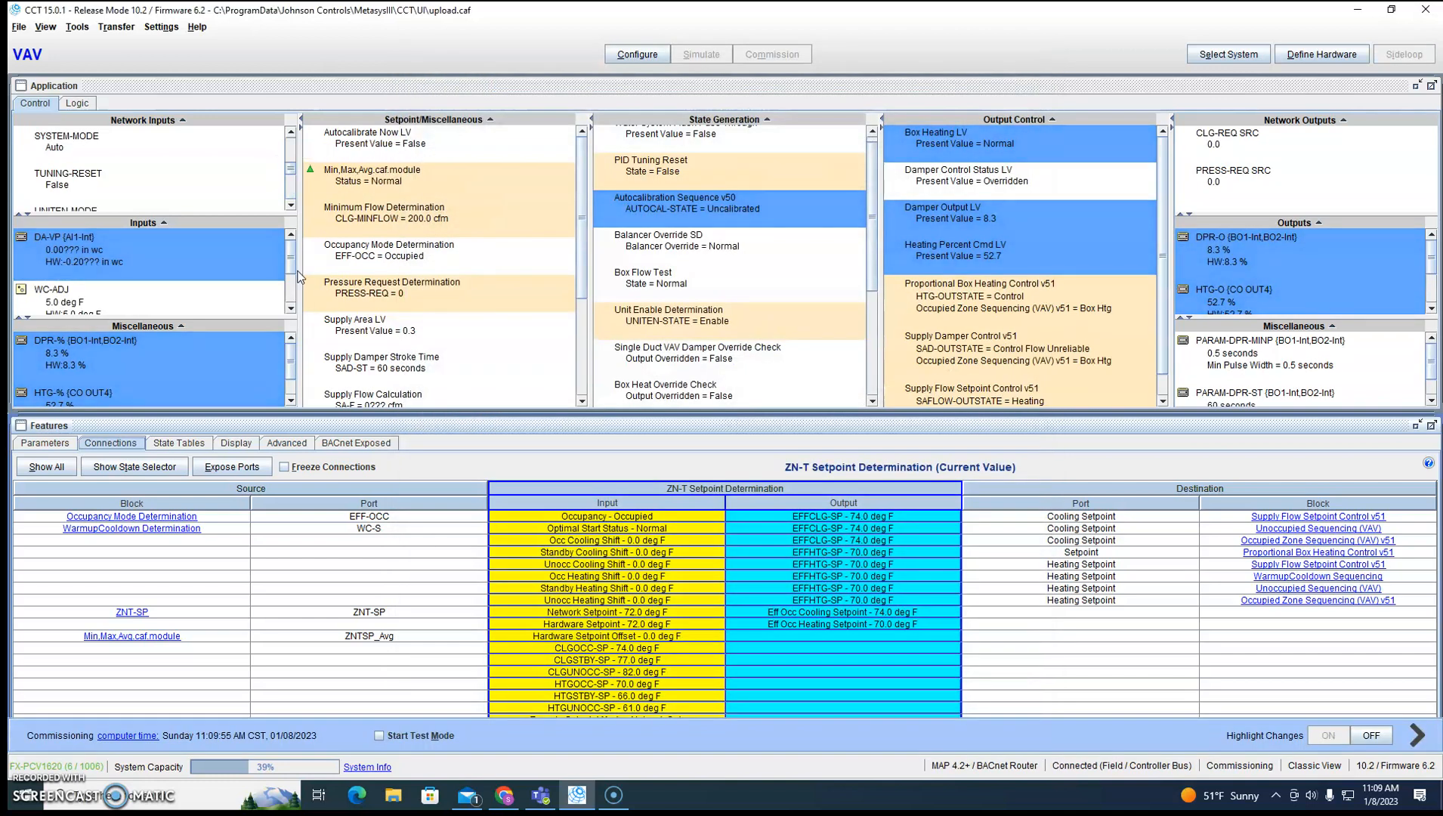
Inspect the commissioned connection and details of the ZN2-WCADJ network input.
{"action": "scroll", "coordinate": [174, 159], "scroll_direction": "down", "scroll_amount": 5}
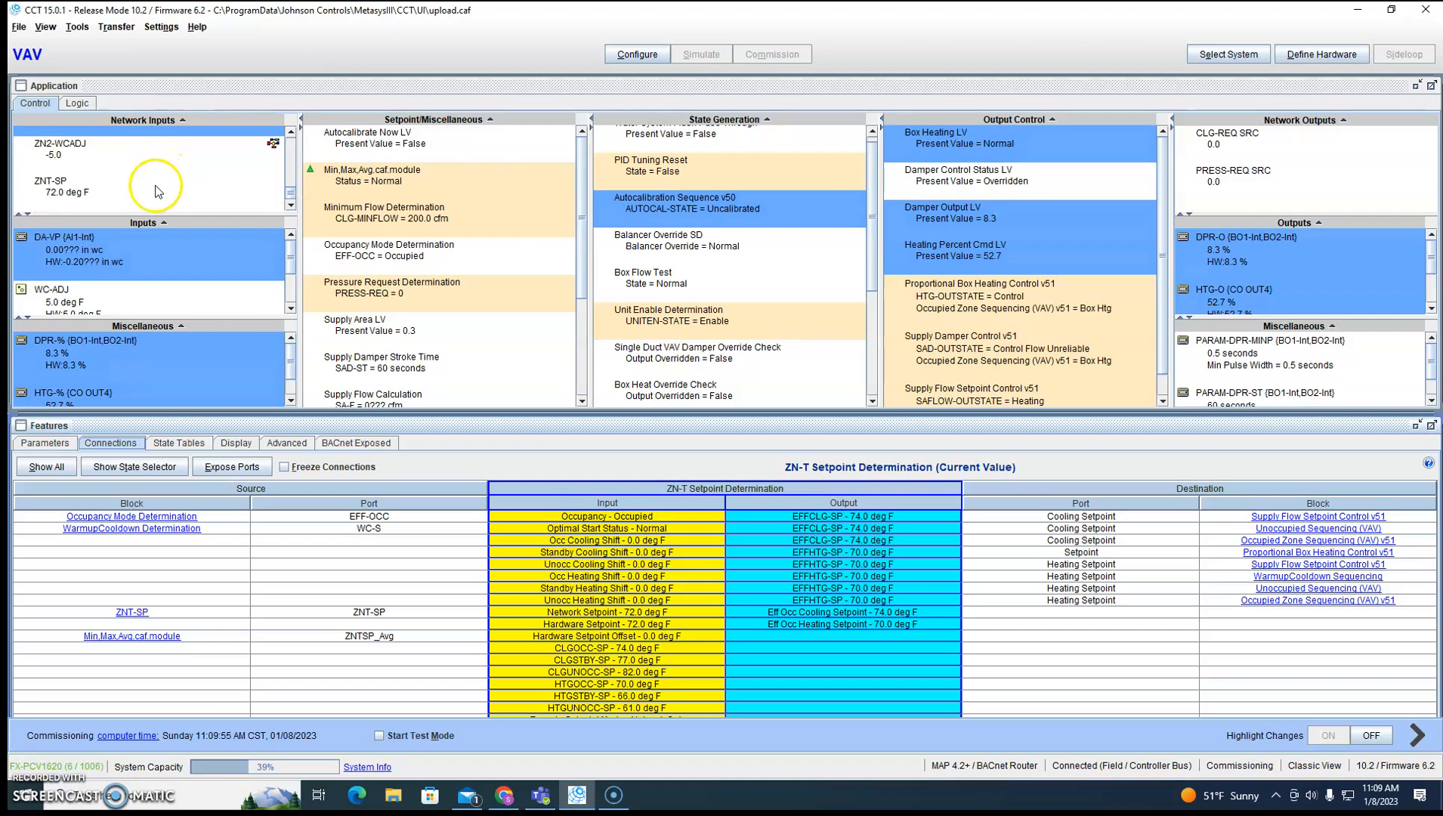
{"action": "left_click", "coordinate": [96, 159]}
{"action": "double_click", "coordinate": [118, 154]}
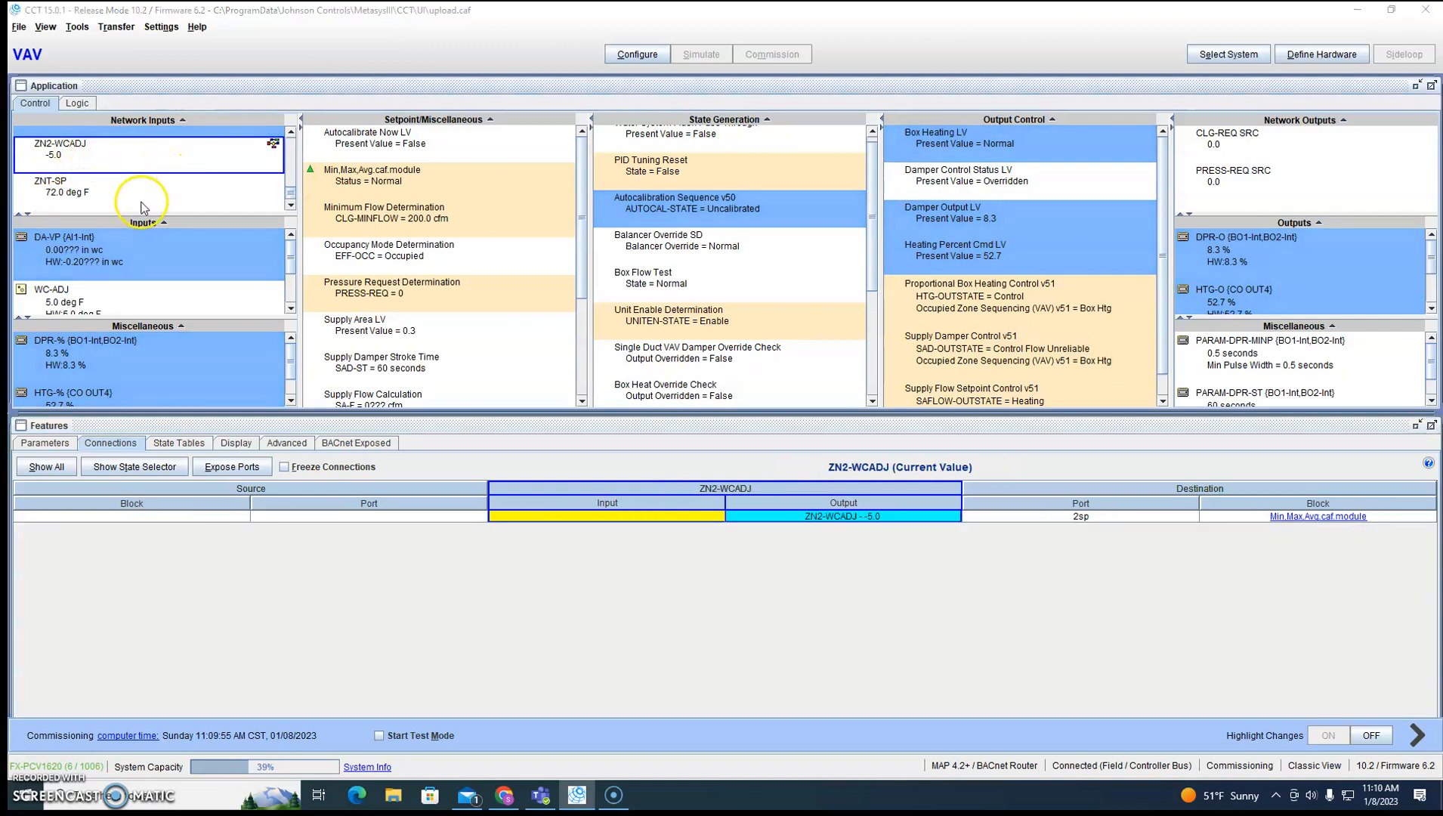
{"action": "left_click", "coordinate": [158, 51]}
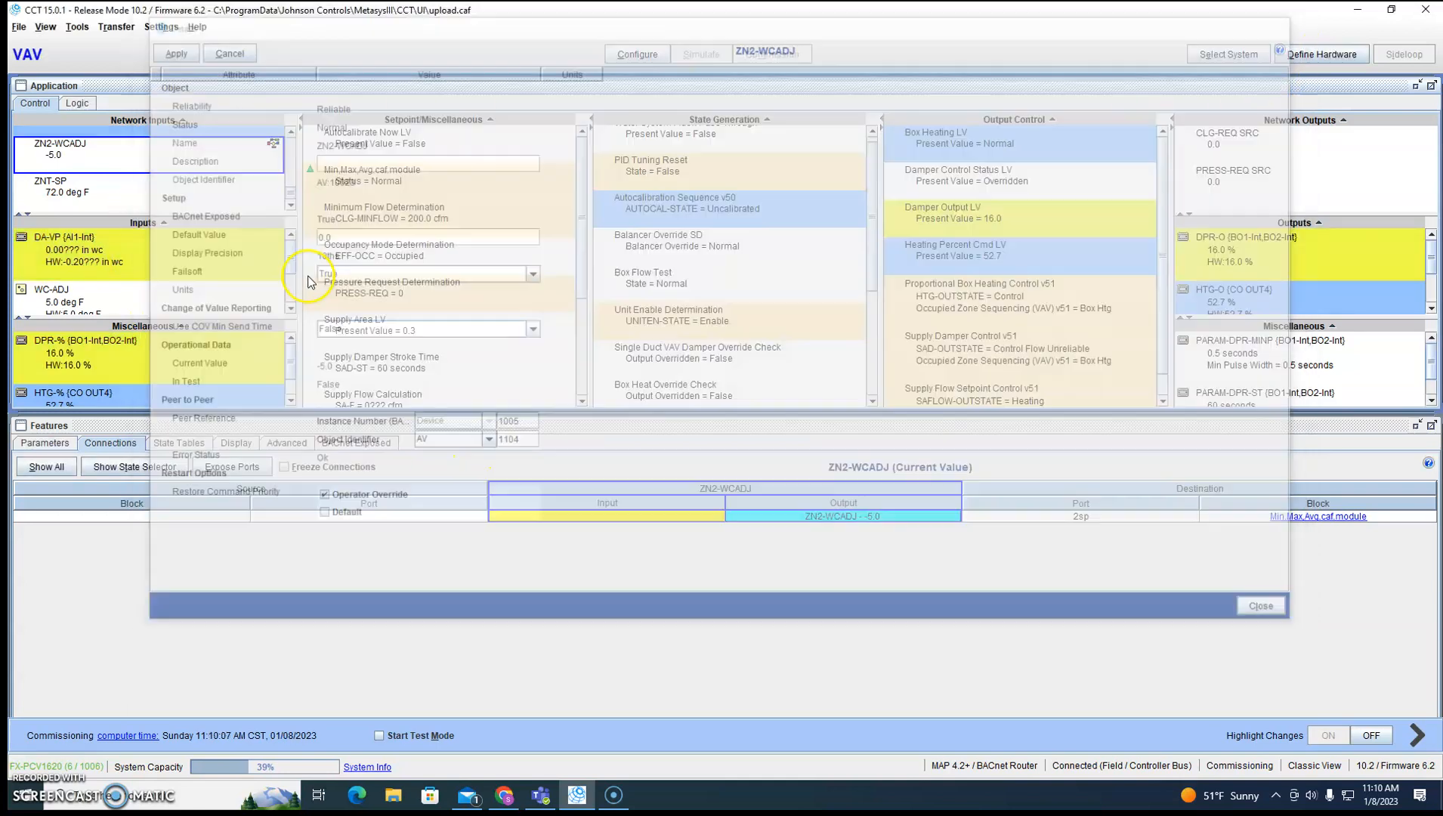
Stop commissioning to return to configuration mode and review the peer reference of ZN2-WCADJ.
{"action": "left_click", "coordinate": [649, 52]}
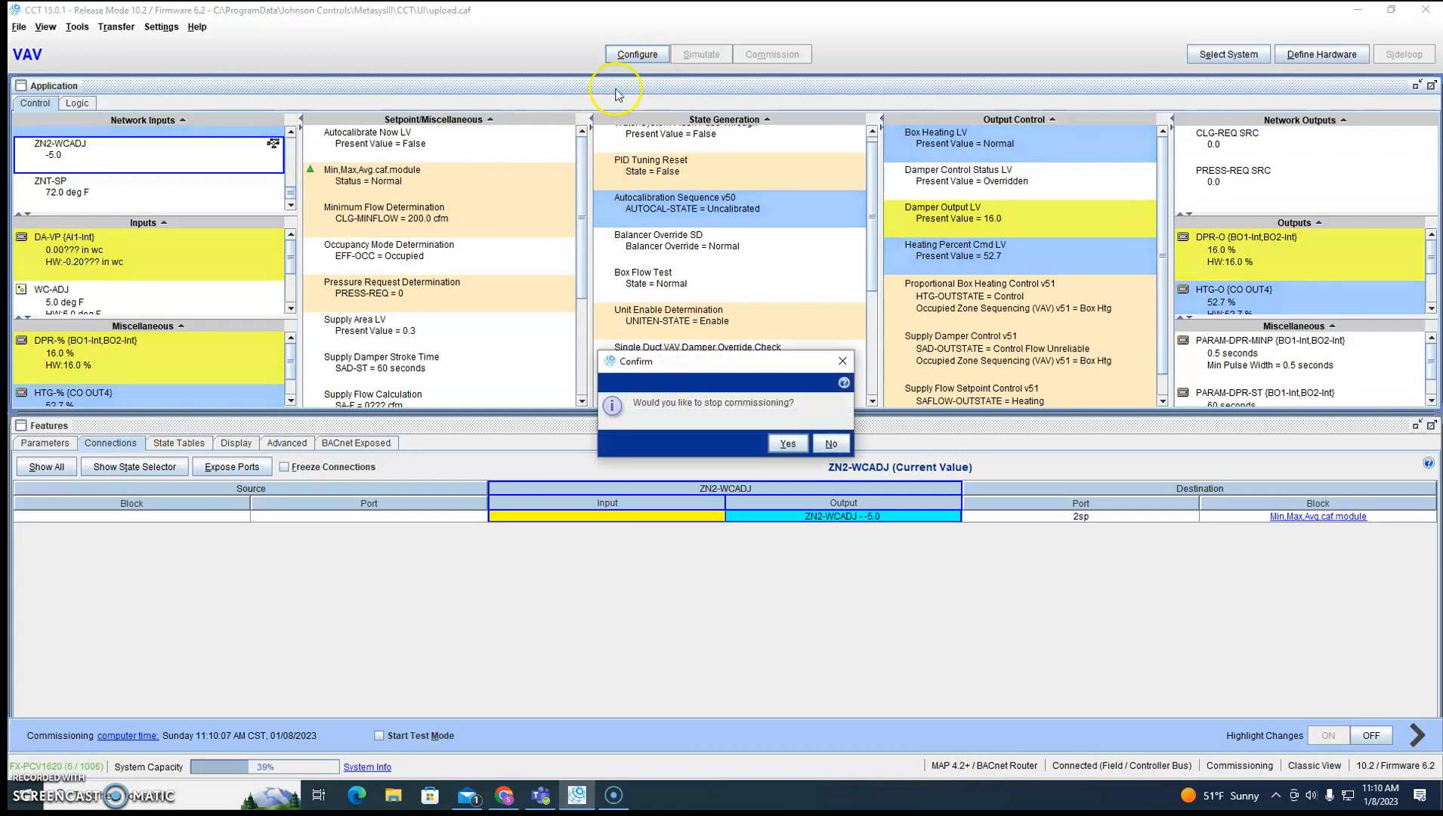
{"action": "left_click", "coordinate": [787, 440]}
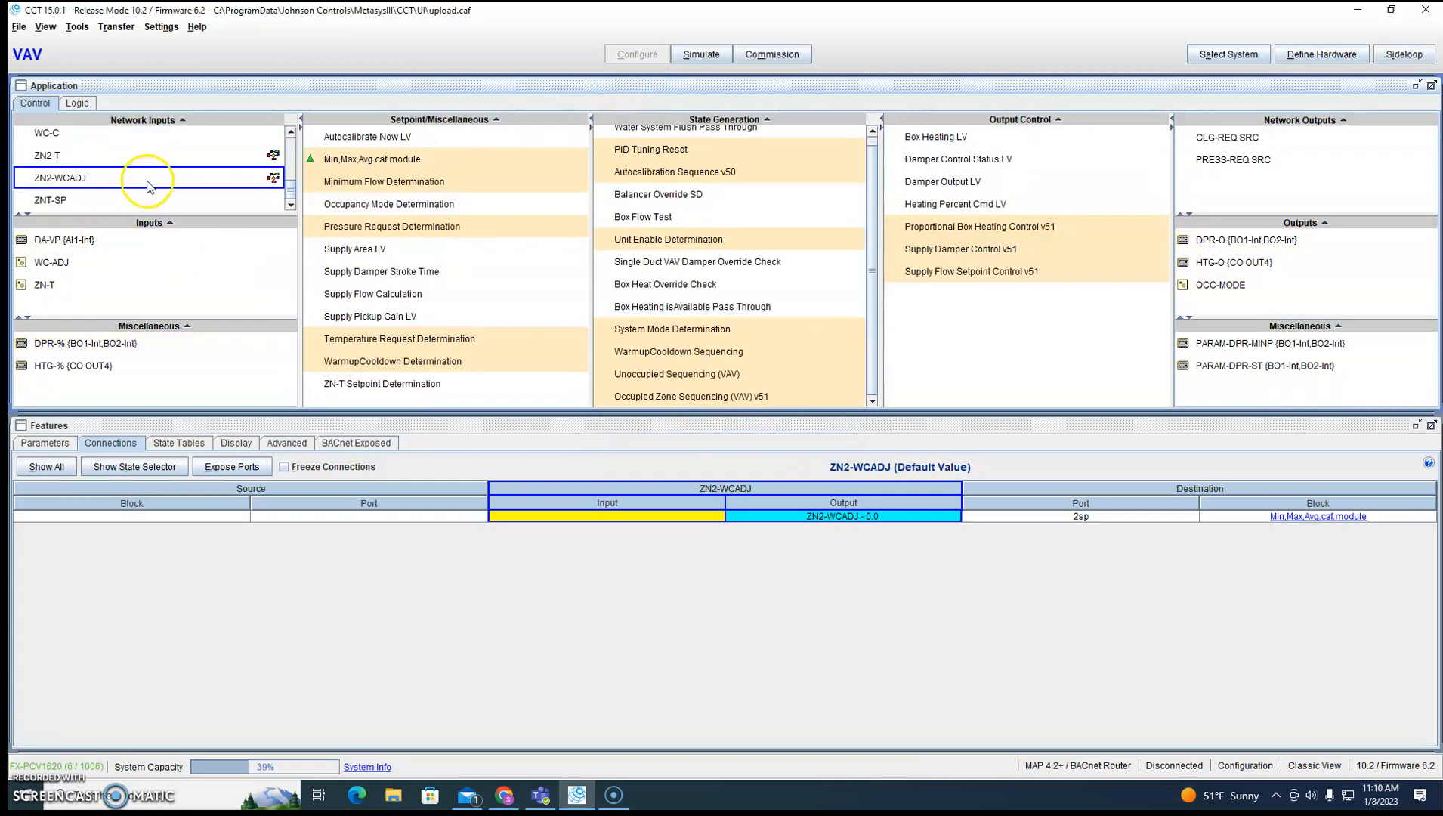
{"action": "double_click", "coordinate": [108, 182]}
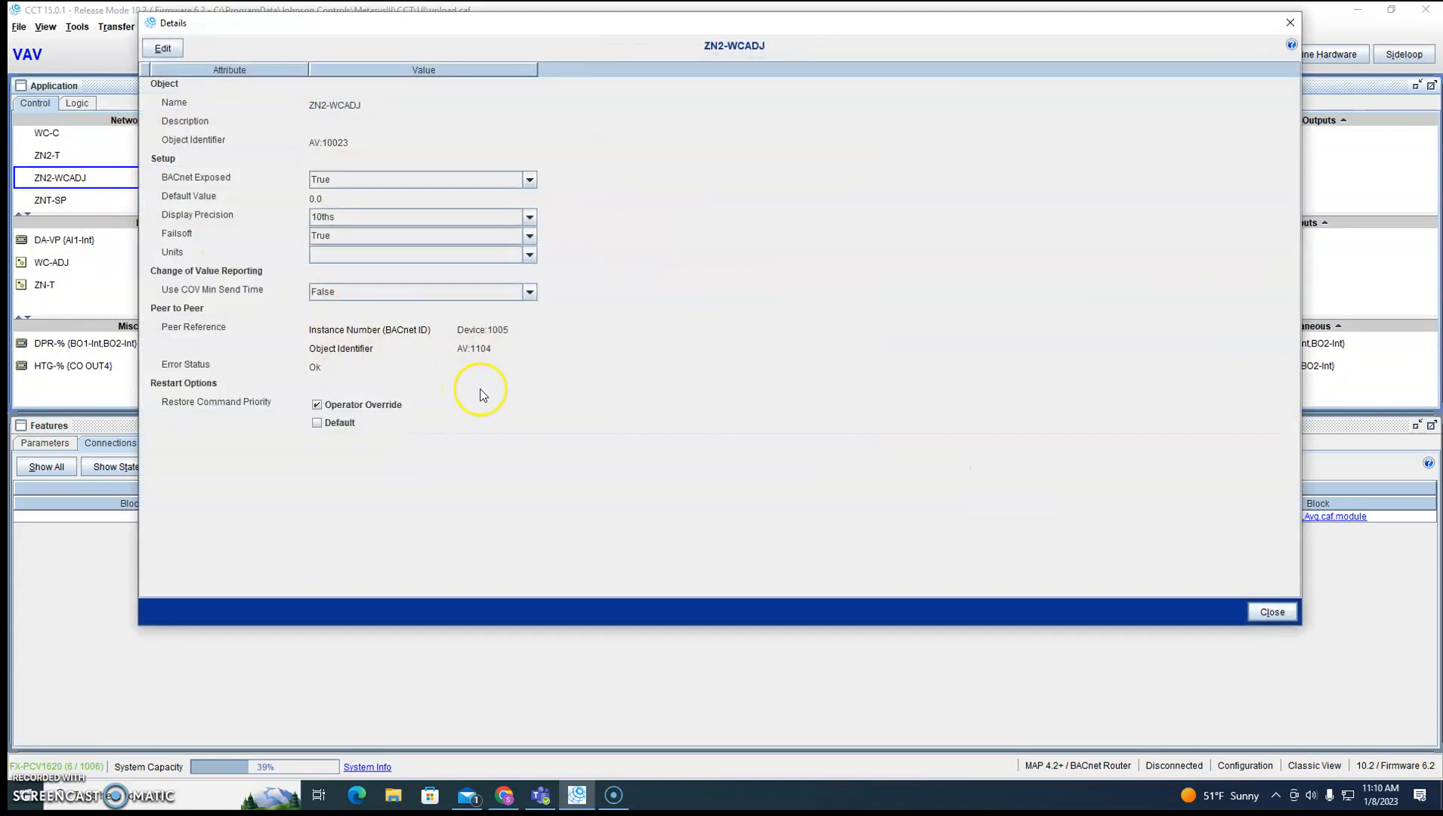
{"action": "left_click", "coordinate": [1289, 24]}
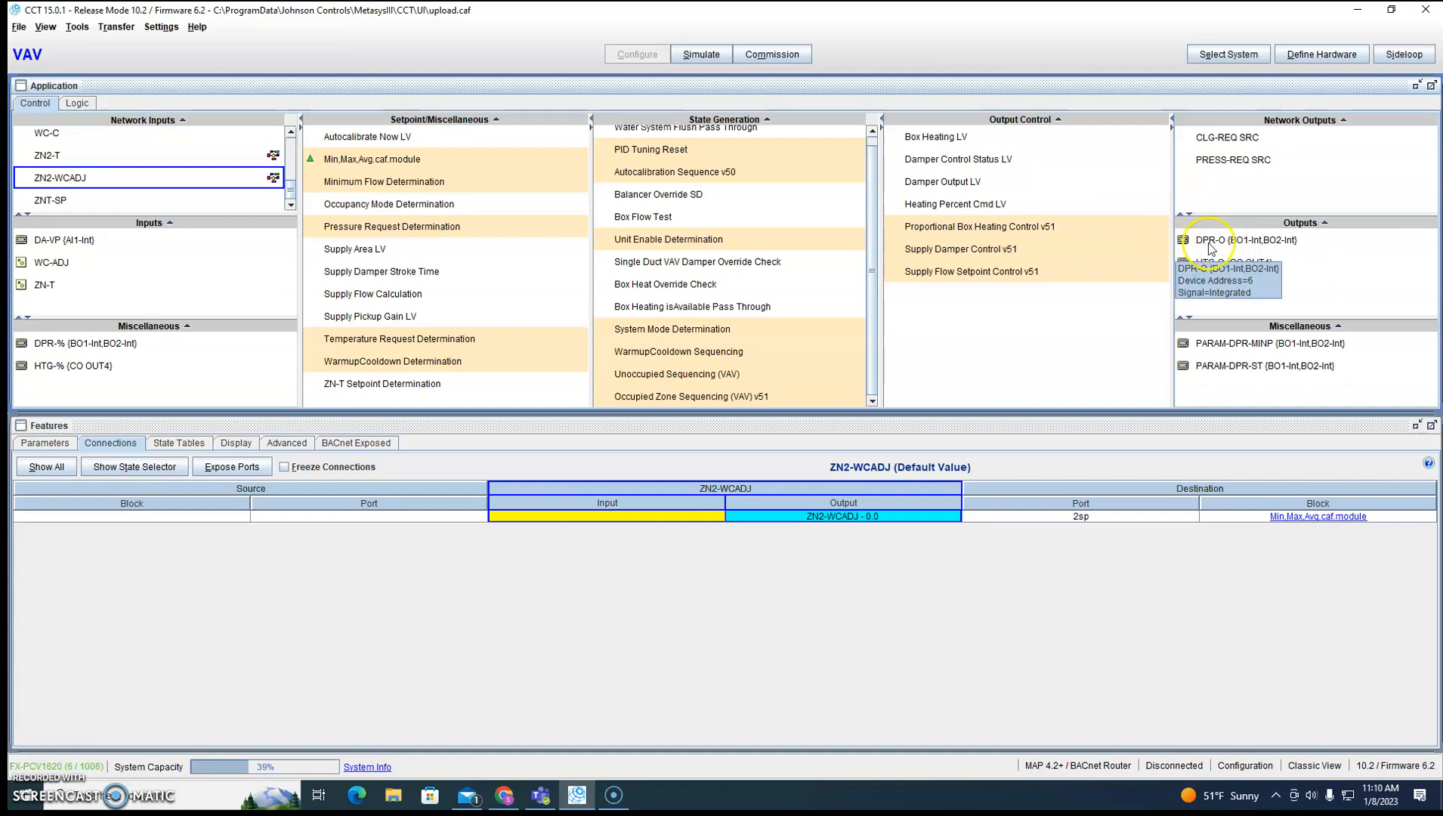
Check the BACnet object identifier in the details of the DPR-O output.
{"action": "left_click", "coordinate": [1234, 250]}
{"action": "mouse_move", "coordinate": [1232, 251]}
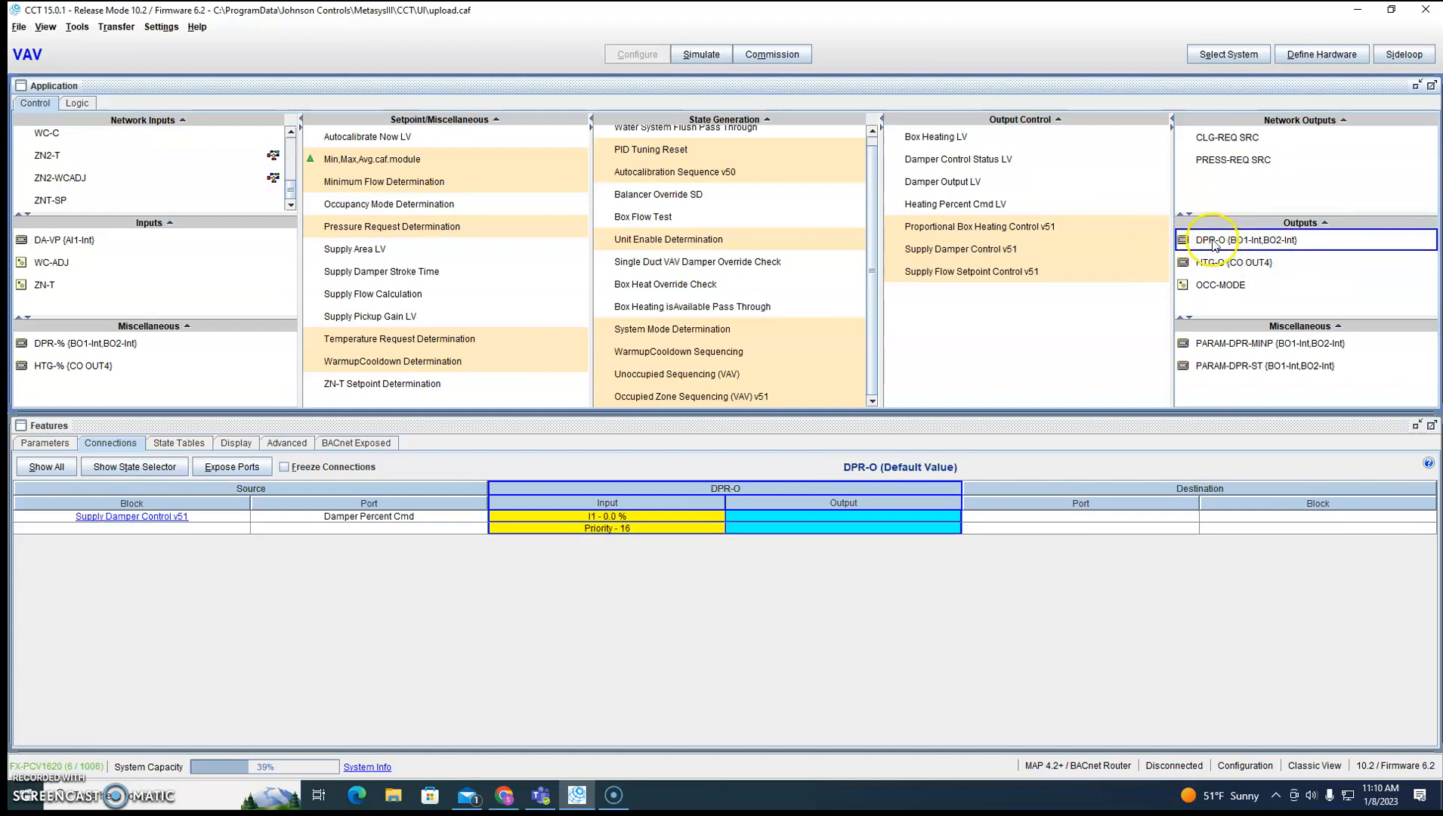
{"action": "double_click", "coordinate": [1211, 240]}
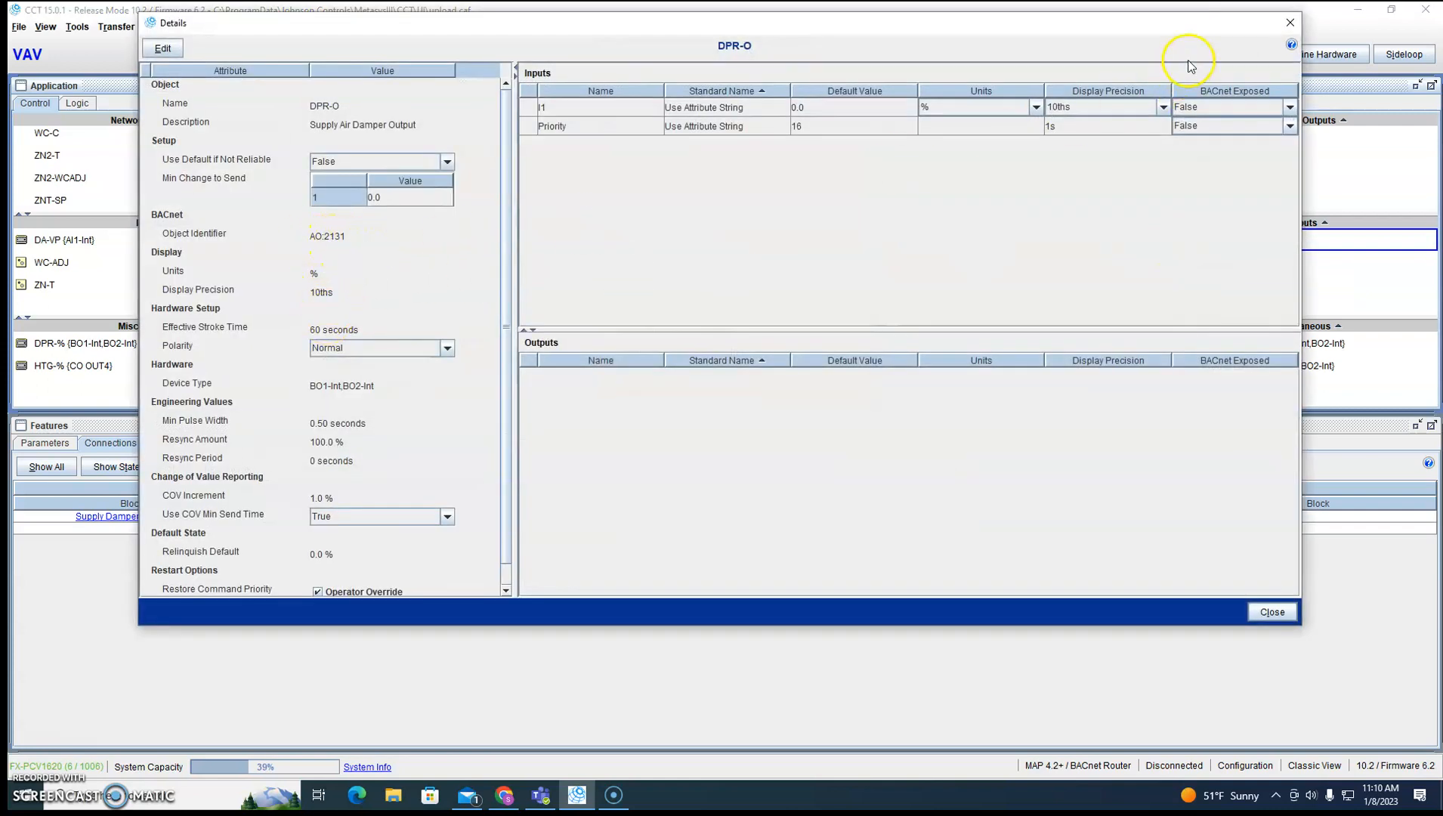
{"action": "left_click", "coordinate": [1291, 23]}
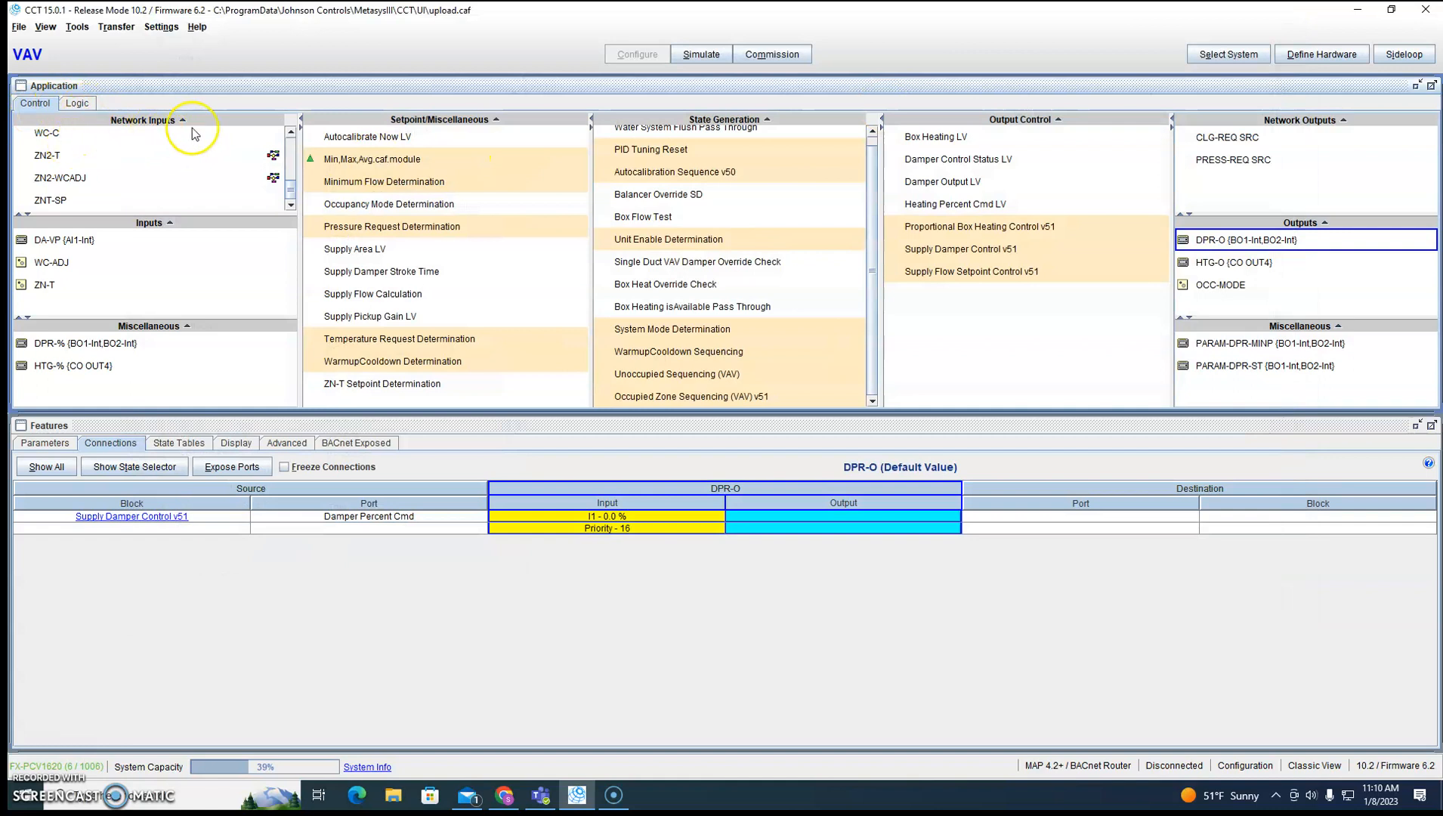
Add one INPUT-FLOAT network input with the user name DMPR2_POS.
{"action": "left_click", "coordinate": [278, 120]}
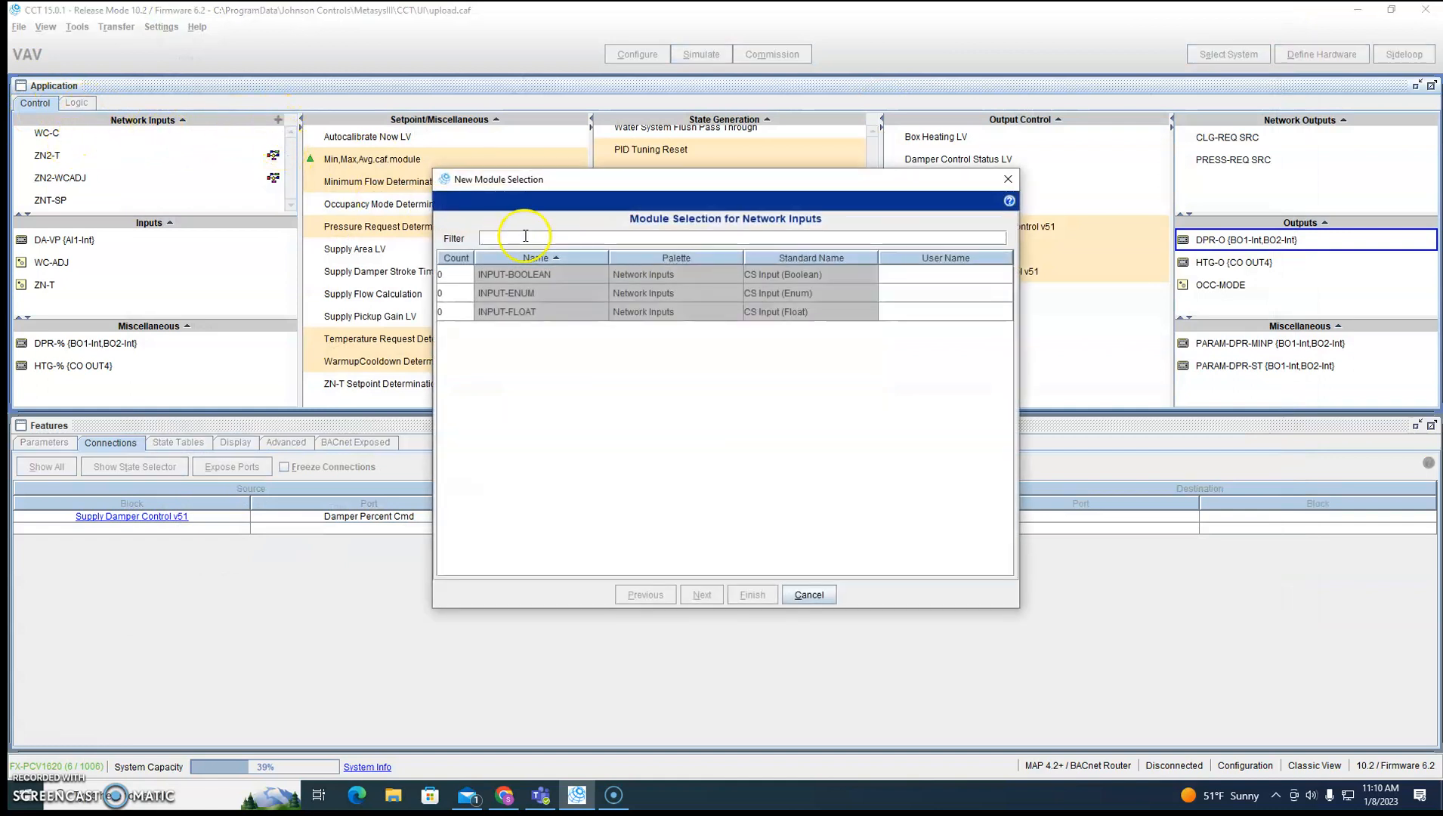
{"action": "left_click", "coordinate": [470, 309]}
{"action": "left_click_drag", "start_coordinate": [893, 316], "coordinate": [861, 319]}
{"action": "type", "text": "DMPR2_POS"}
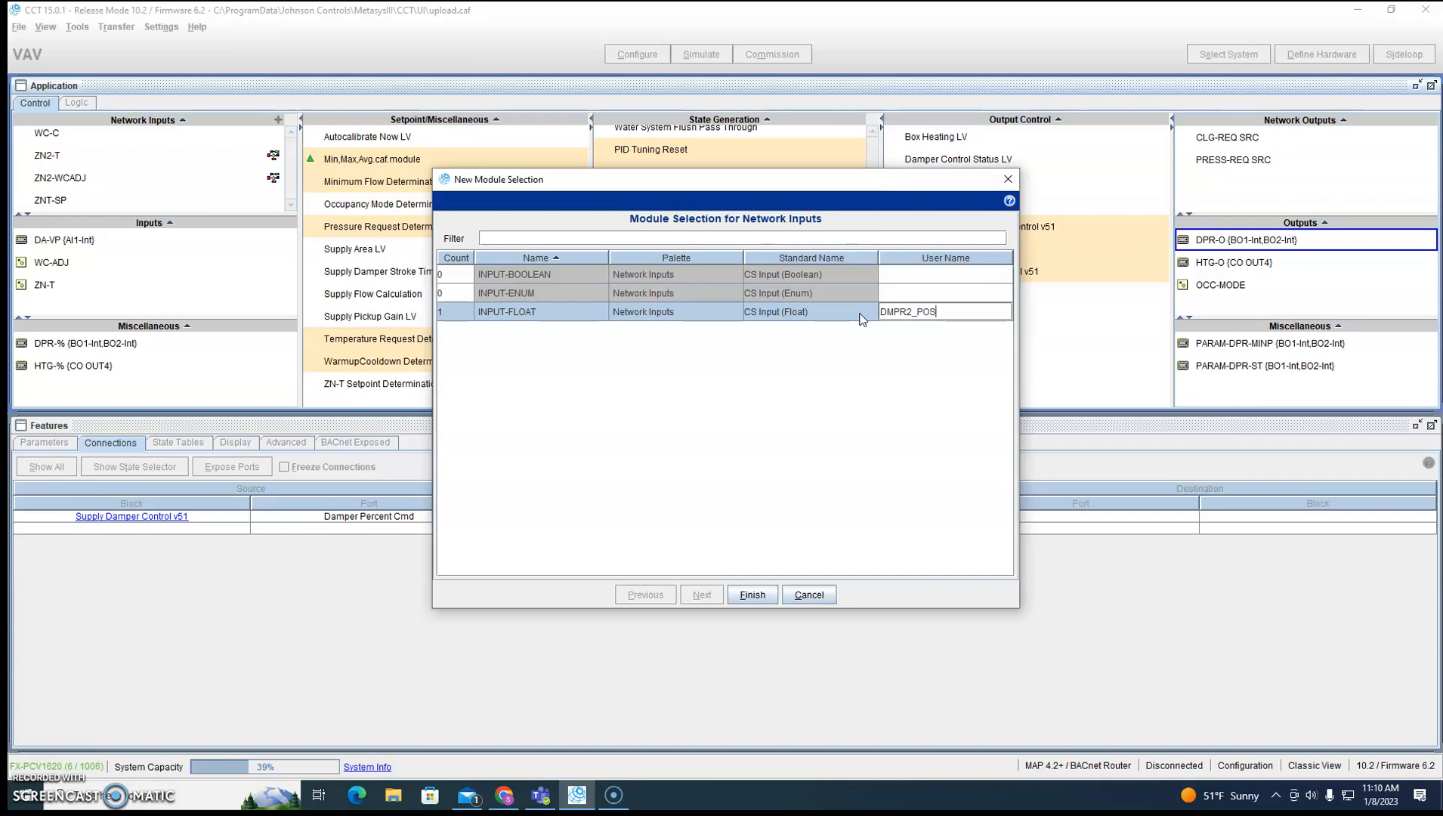
{"action": "left_click", "coordinate": [753, 594]}
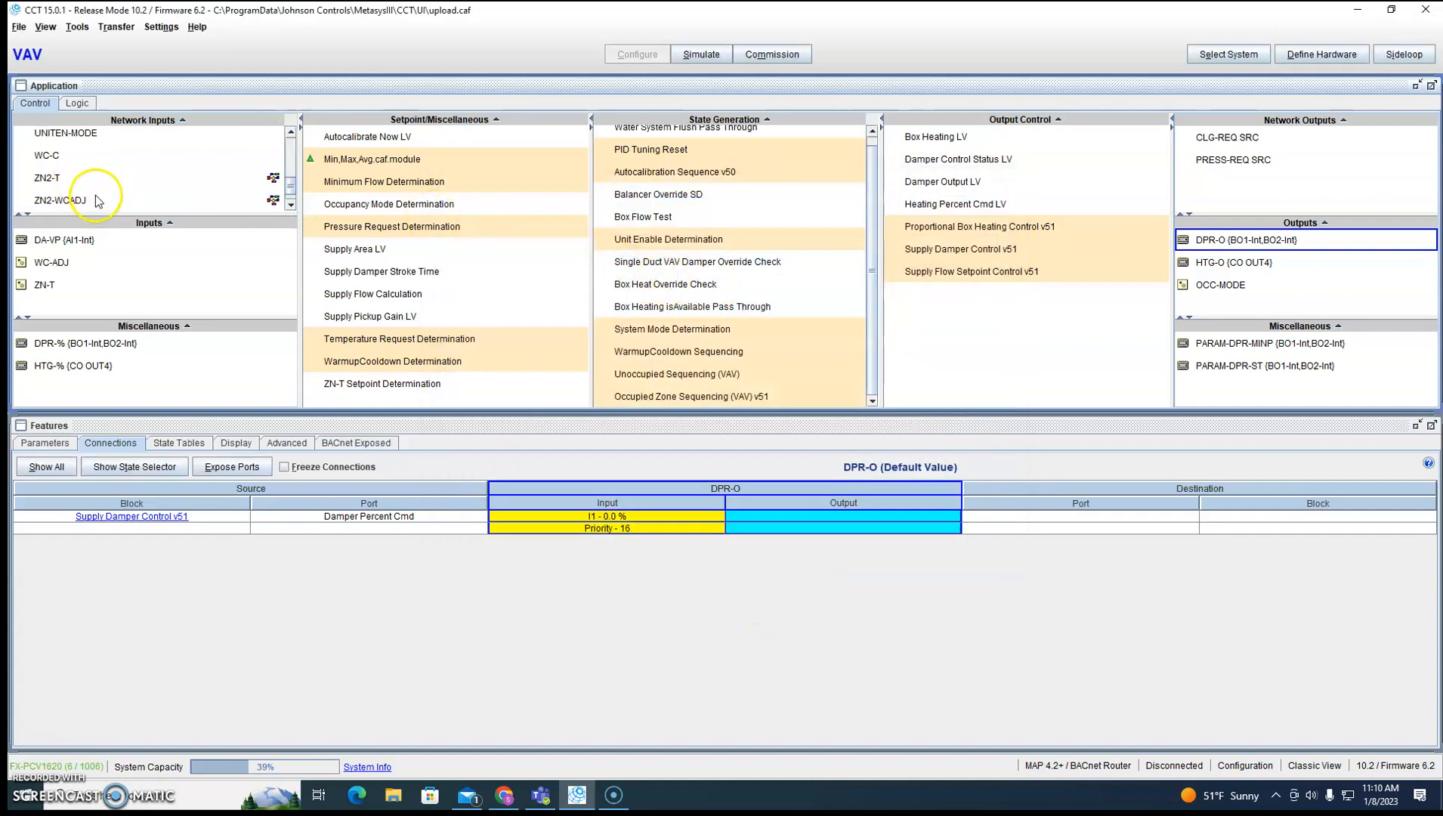
Set the peer reference of DMPR2_POS to device instance 1005 and object identifier AO 2131, applying the change.
{"action": "scroll", "coordinate": [97, 200], "scroll_direction": "up", "scroll_amount": 5}
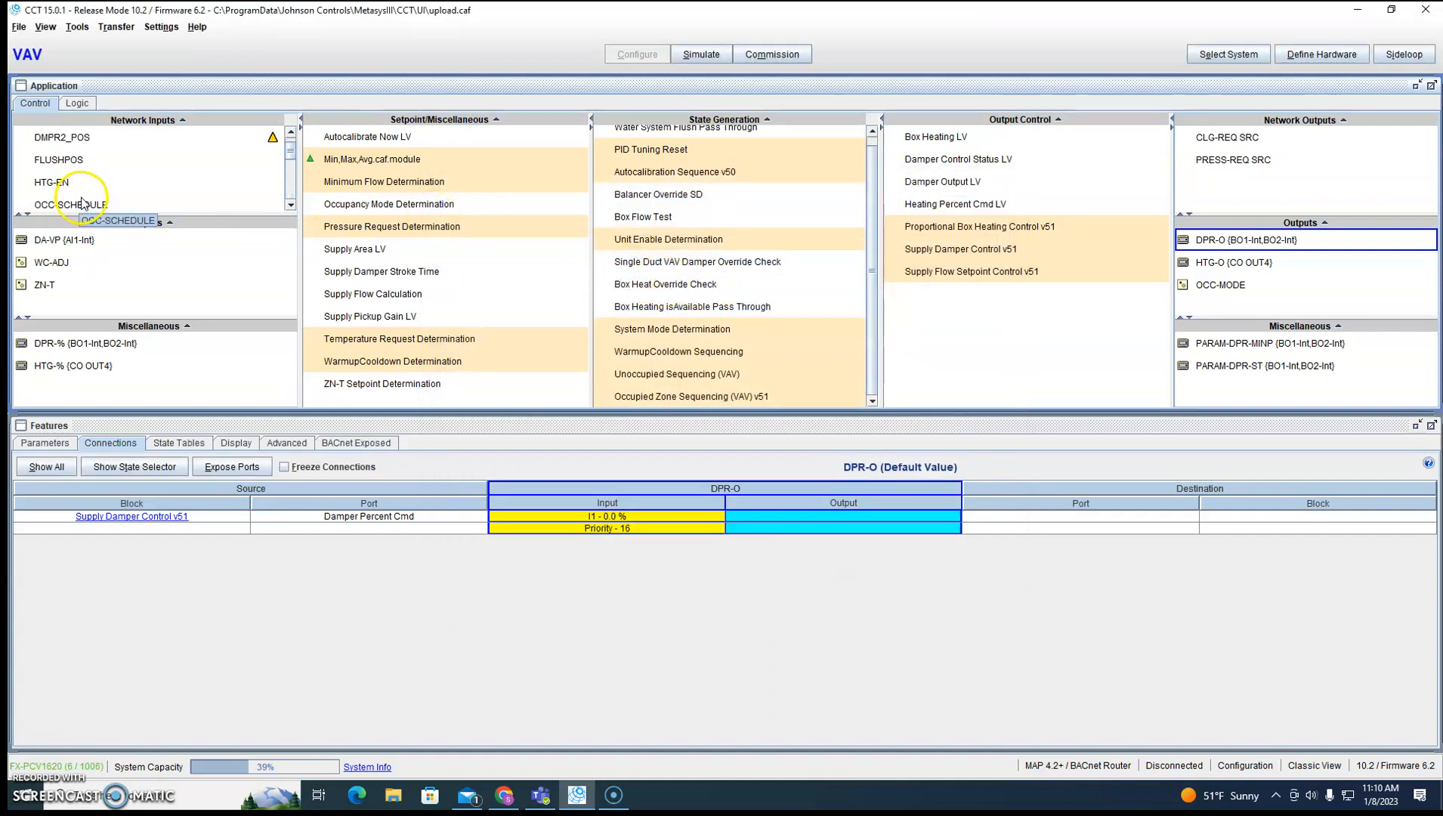
{"action": "double_click", "coordinate": [95, 146]}
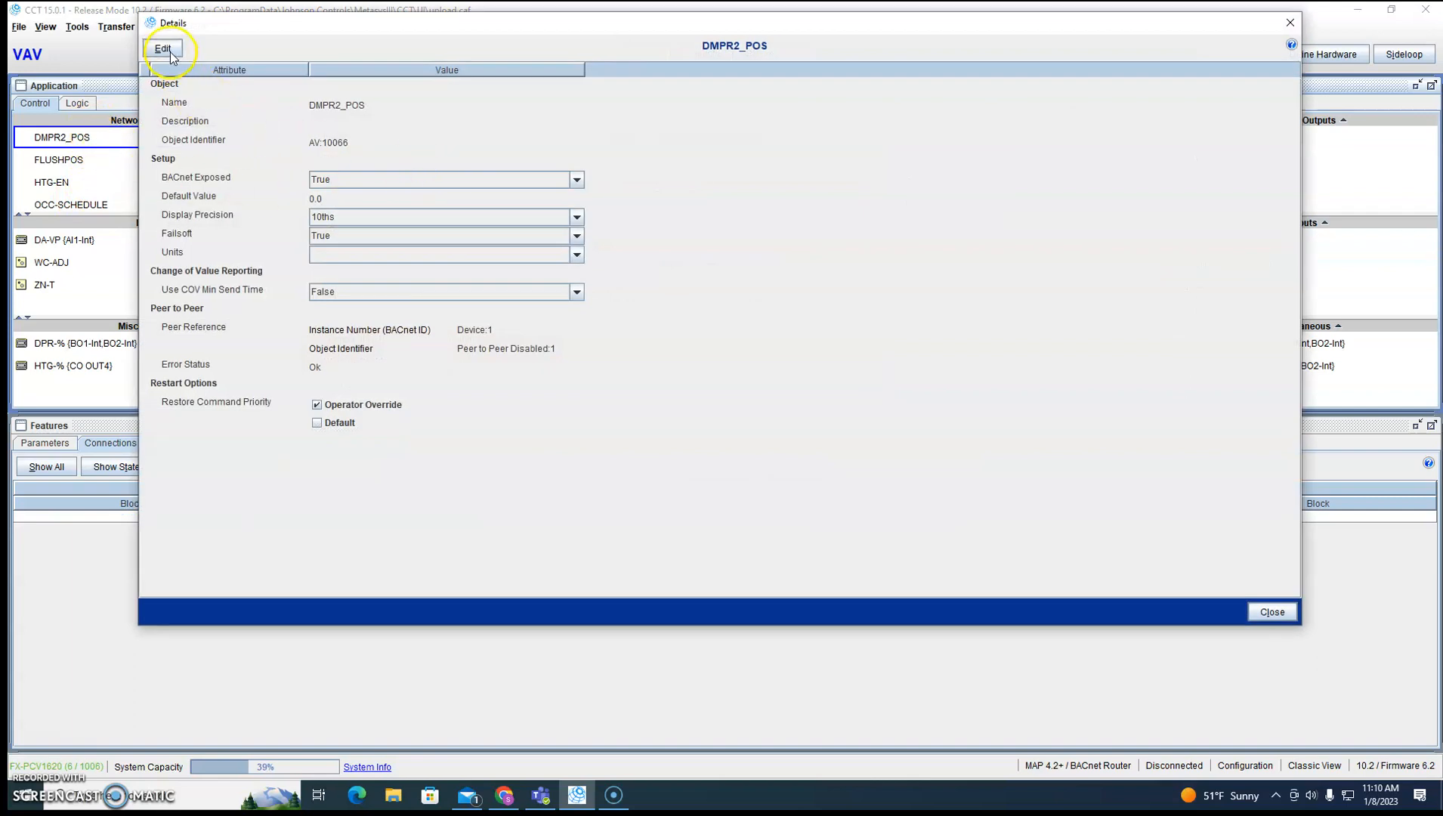
{"action": "left_click", "coordinate": [163, 49]}
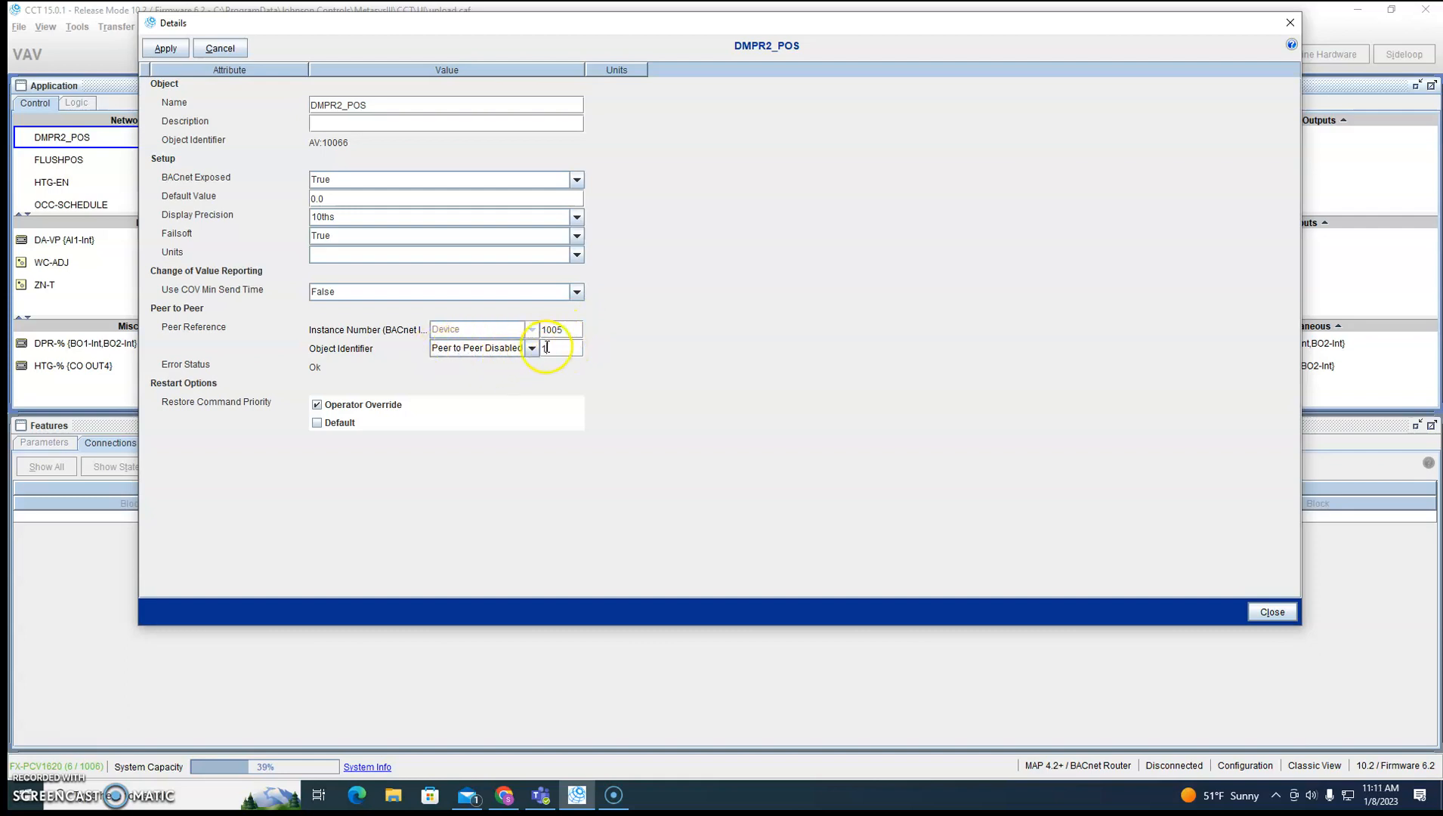
{"action": "type", "text": "2131"}
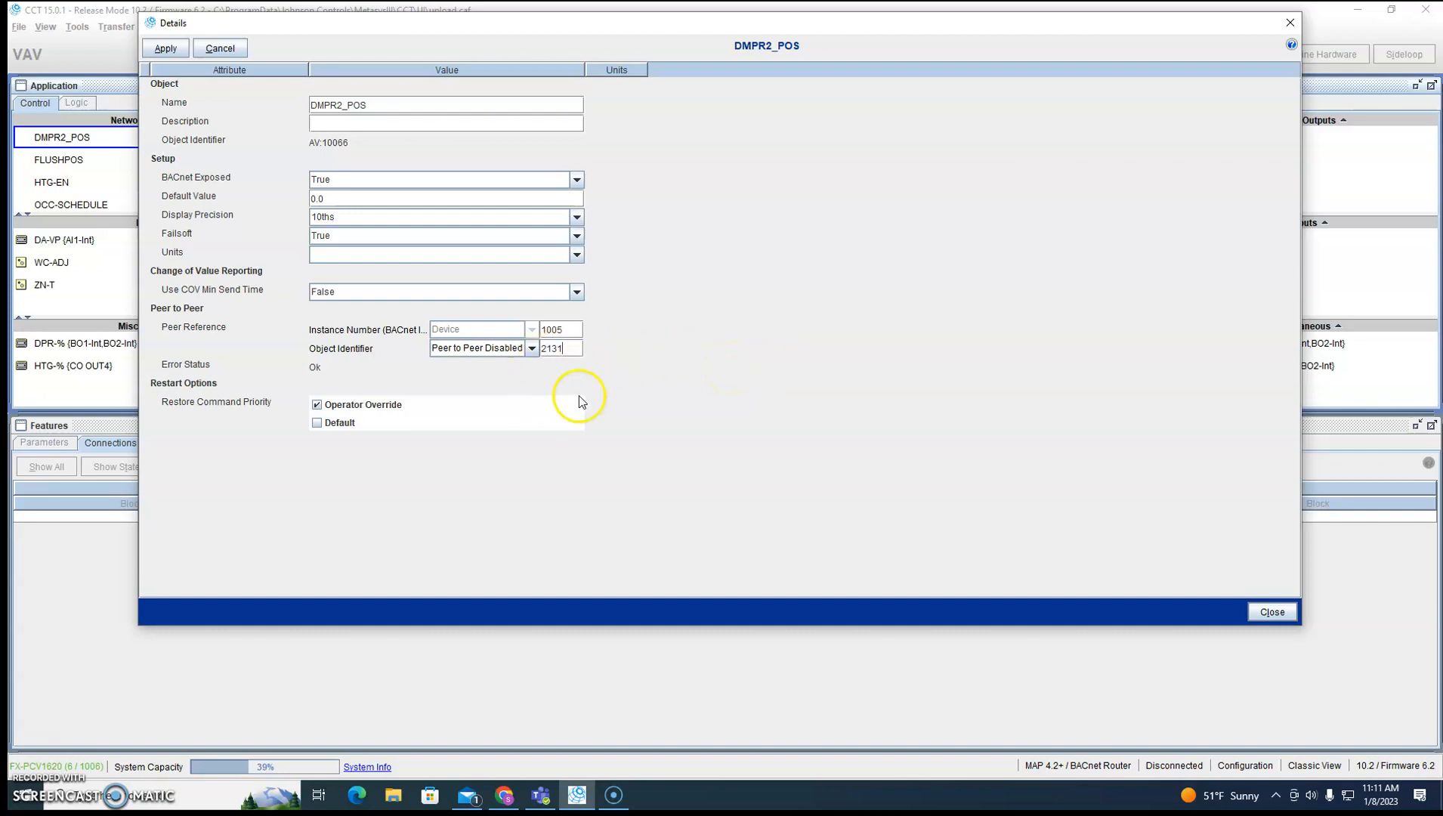
{"action": "left_click", "coordinate": [531, 348]}
{"action": "scroll", "coordinate": [528, 431], "scroll_direction": "up", "scroll_amount": 15}
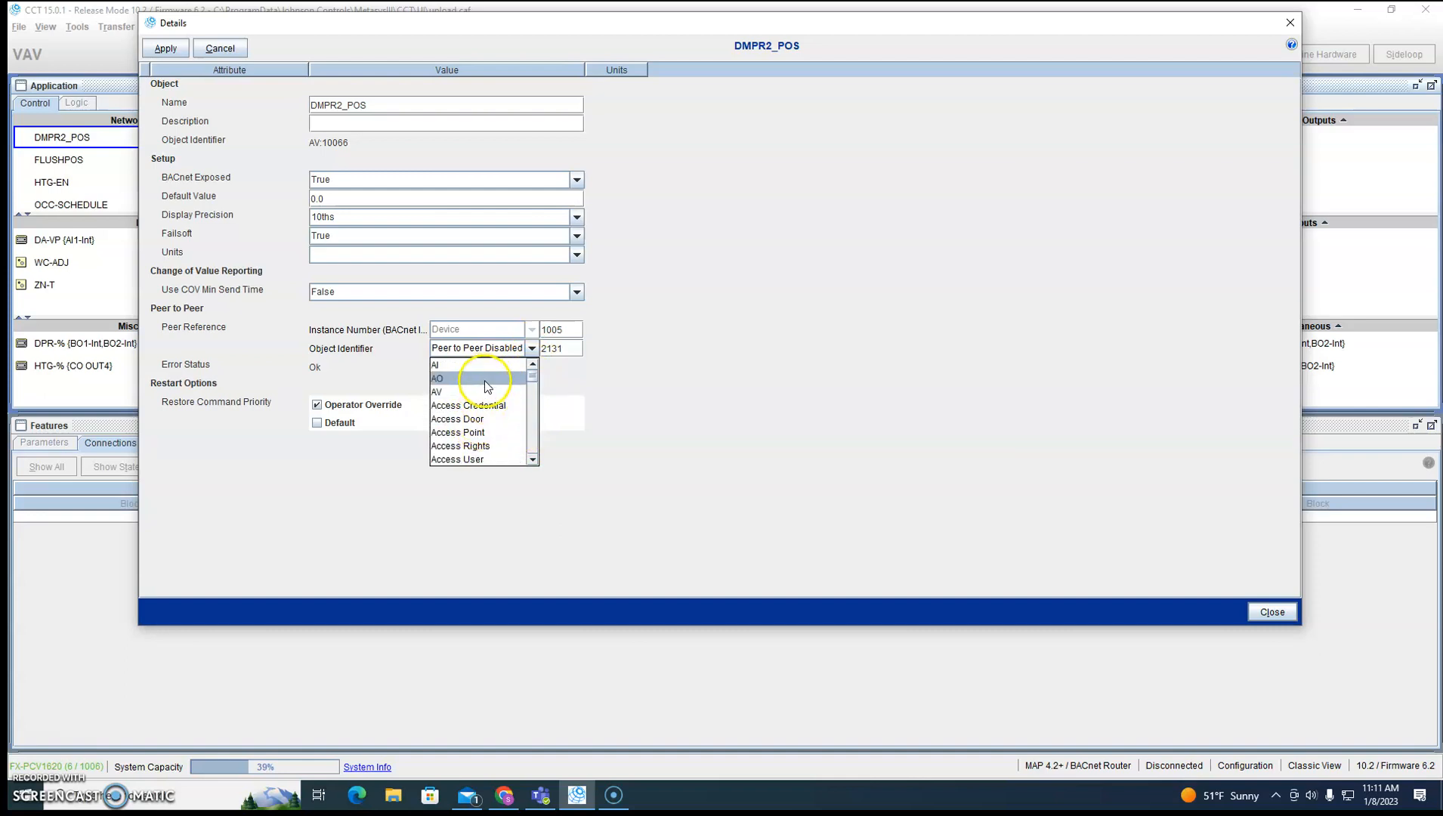
{"action": "left_click", "coordinate": [451, 379]}
{"action": "left_click", "coordinate": [178, 58]}
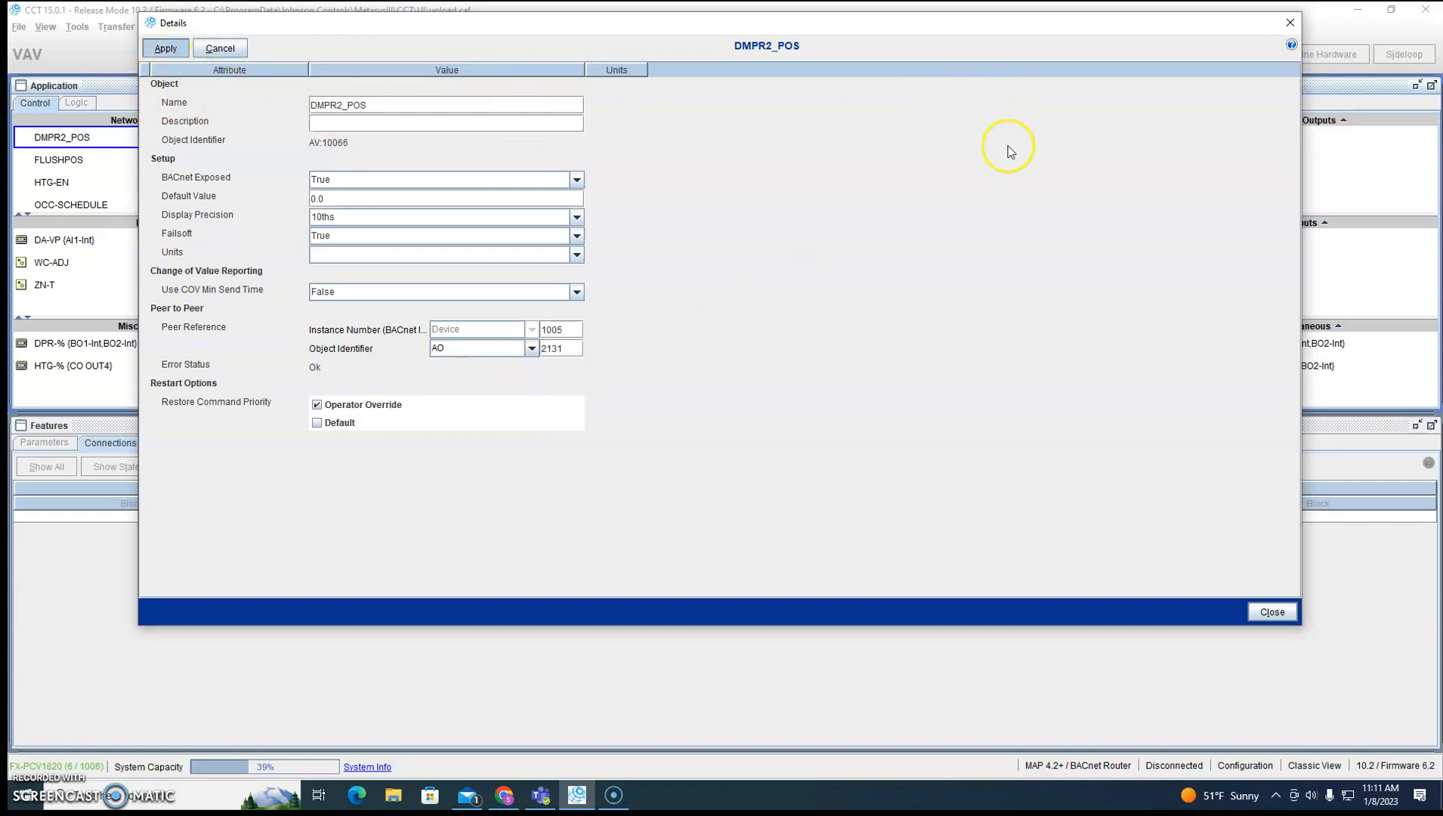
{"action": "left_click", "coordinate": [1290, 22]}
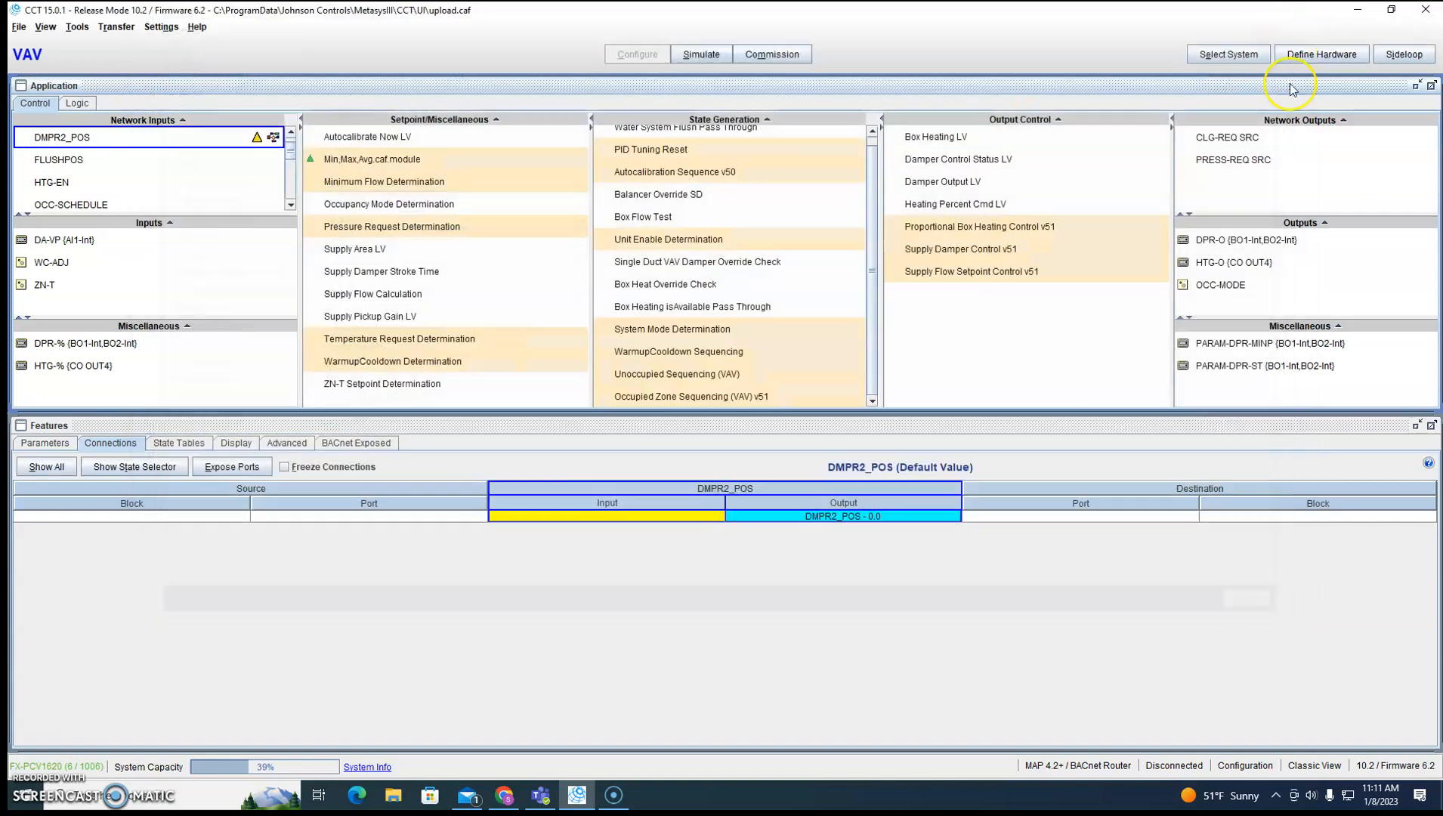
Compare the object identifier of the DPR-O output with the peer reference of DMPR2_POS.
{"action": "double_click", "coordinate": [1231, 242]}
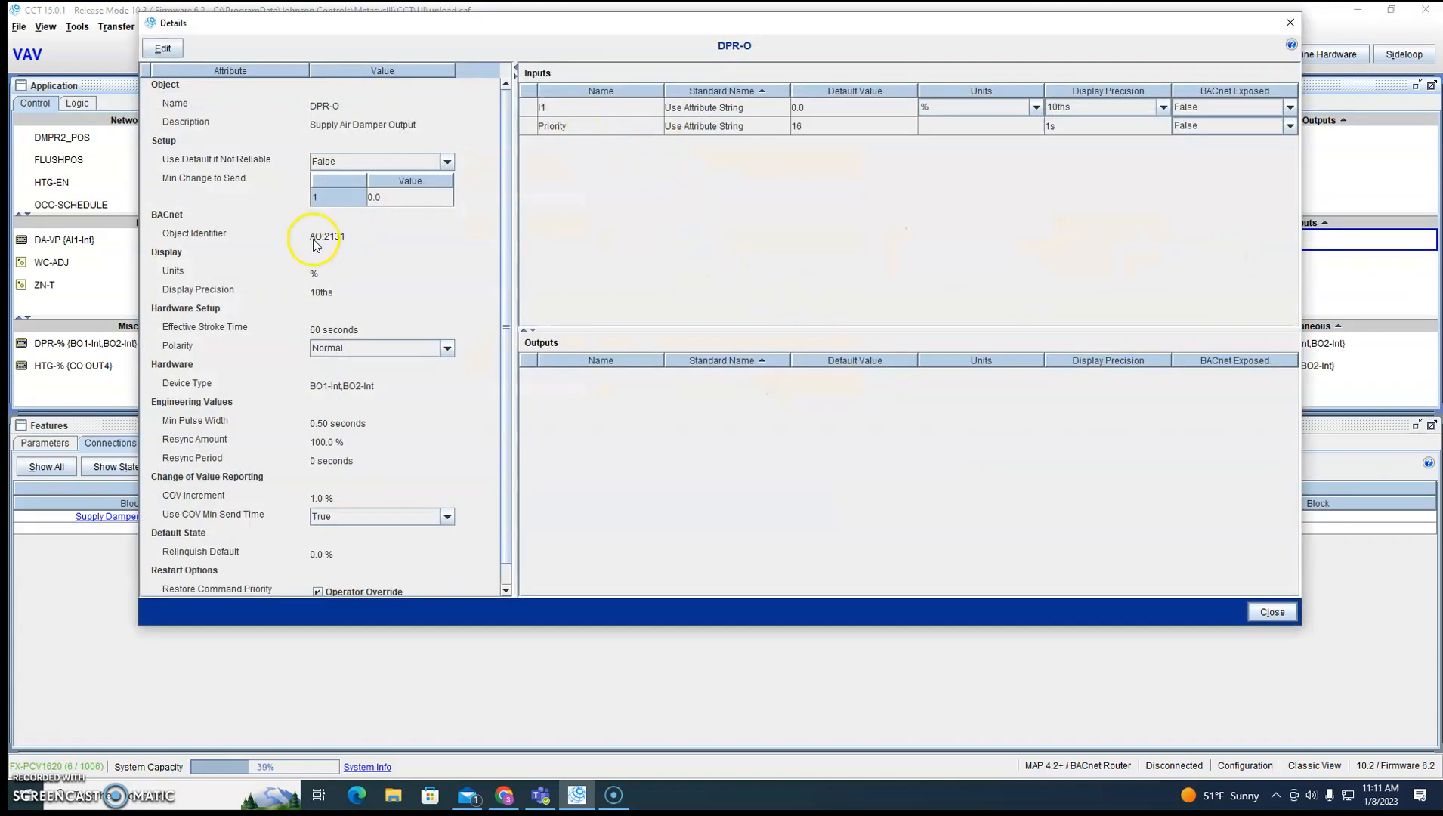
{"action": "left_click", "coordinate": [1290, 22]}
{"action": "left_click", "coordinate": [83, 140]}
{"action": "double_click", "coordinate": [83, 140]}
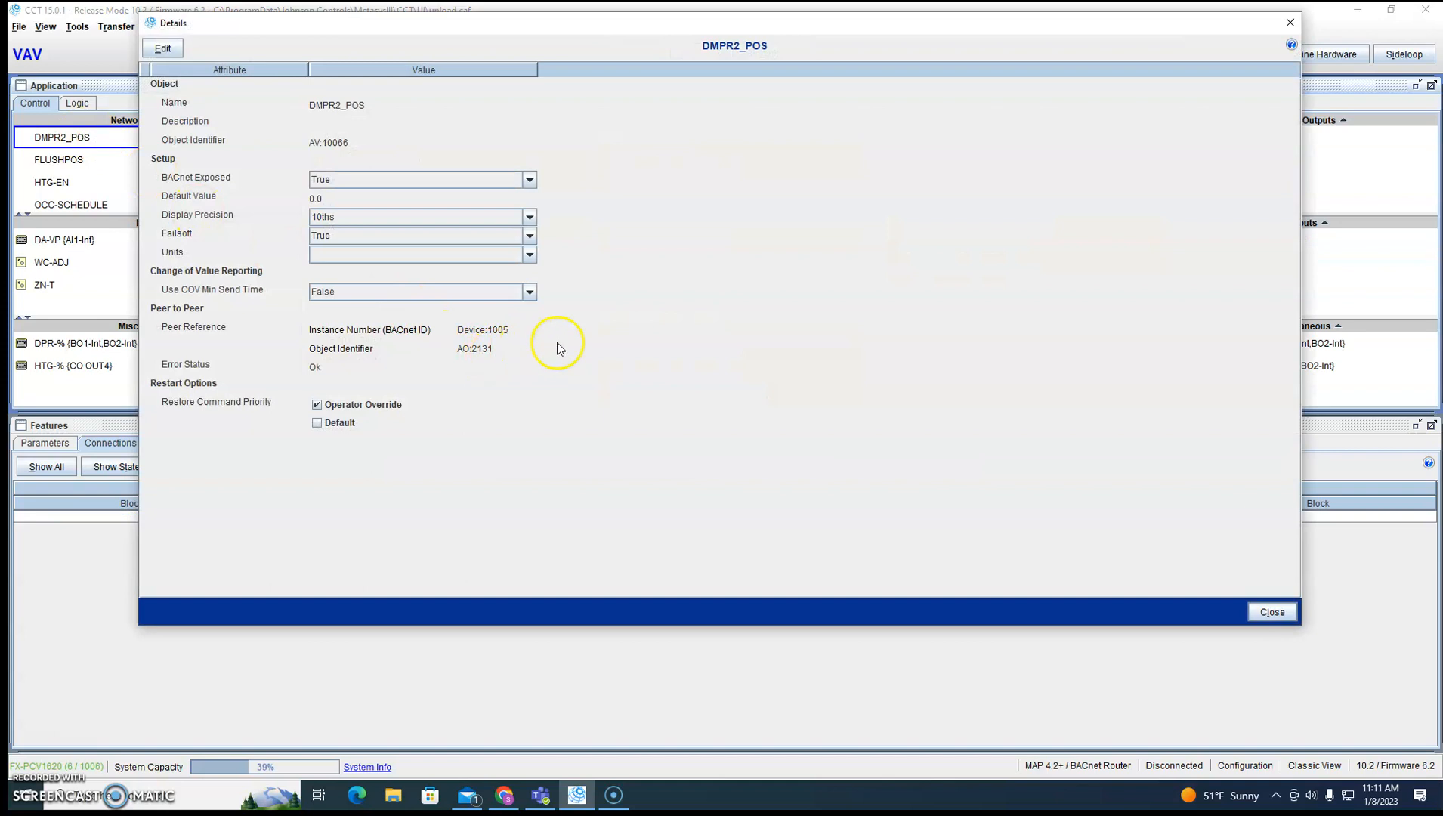
{"action": "left_click", "coordinate": [1290, 22]}
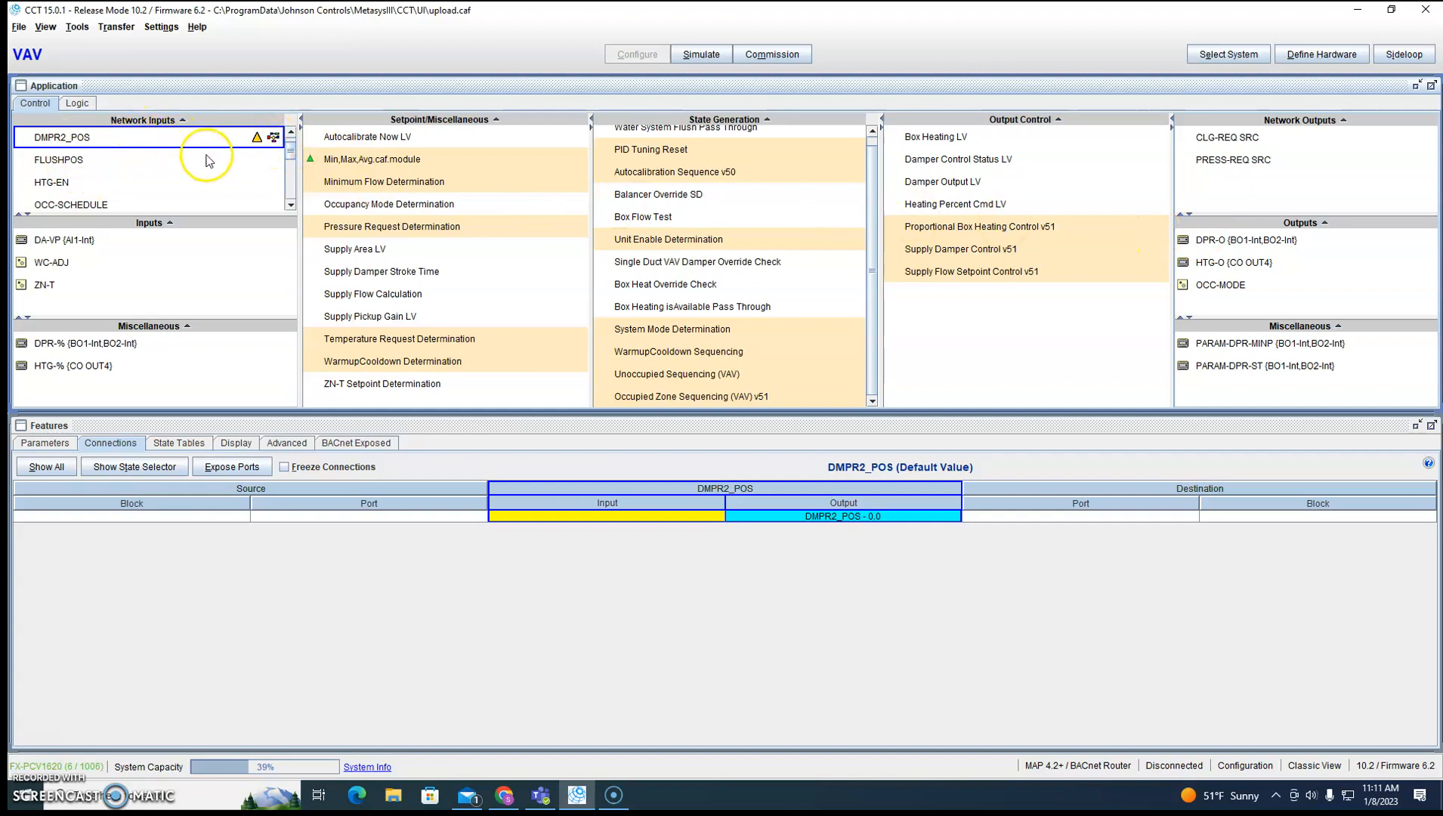
Review the peer reference object type choices for DMPR2_POS, keeping AO and applying the settings.
{"action": "left_click", "coordinate": [234, 162]}
{"action": "double_click", "coordinate": [214, 140]}
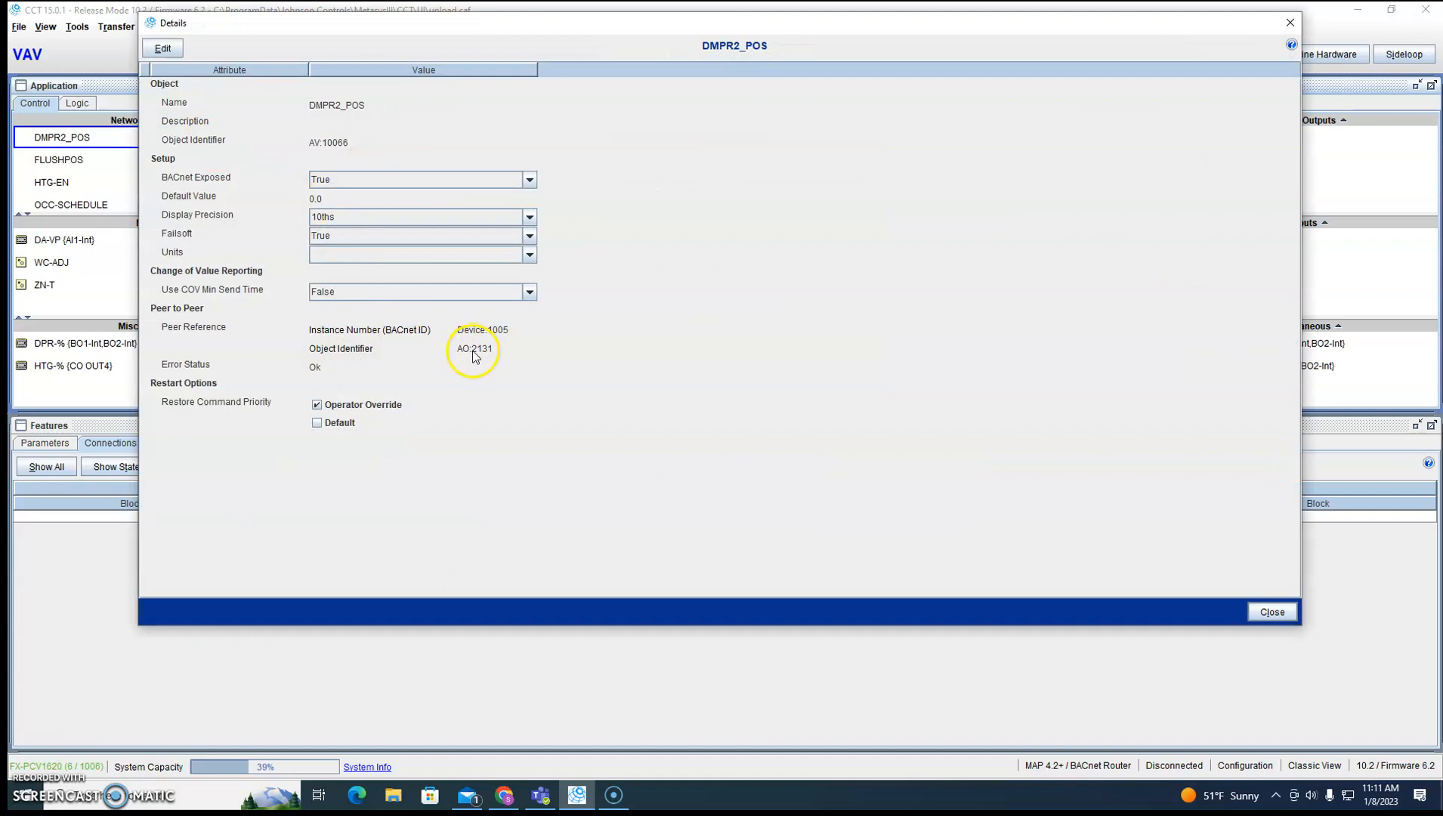
{"action": "left_click", "coordinate": [162, 48]}
{"action": "left_click", "coordinate": [485, 349]}
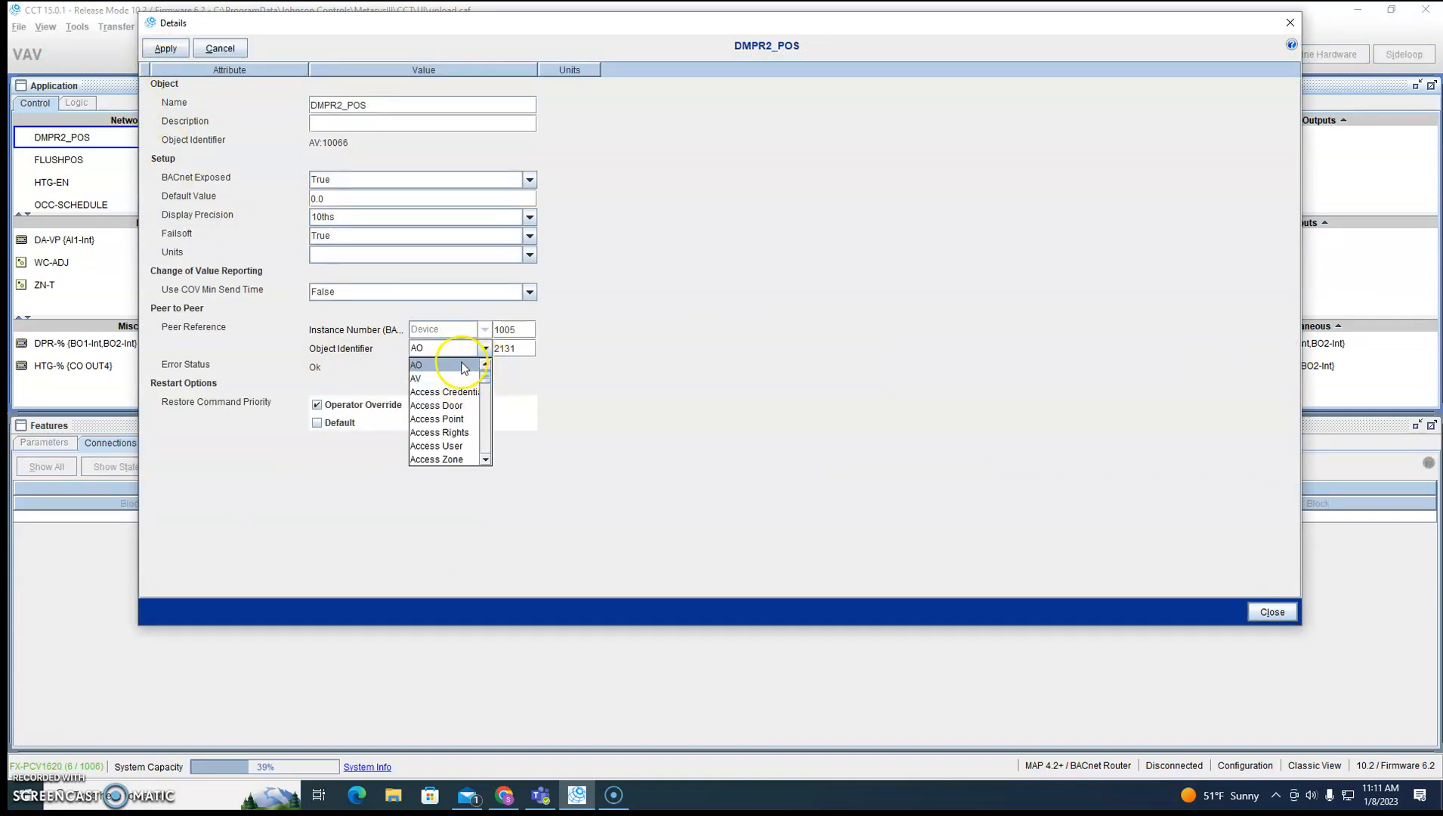
{"action": "left_click", "coordinate": [462, 368]}
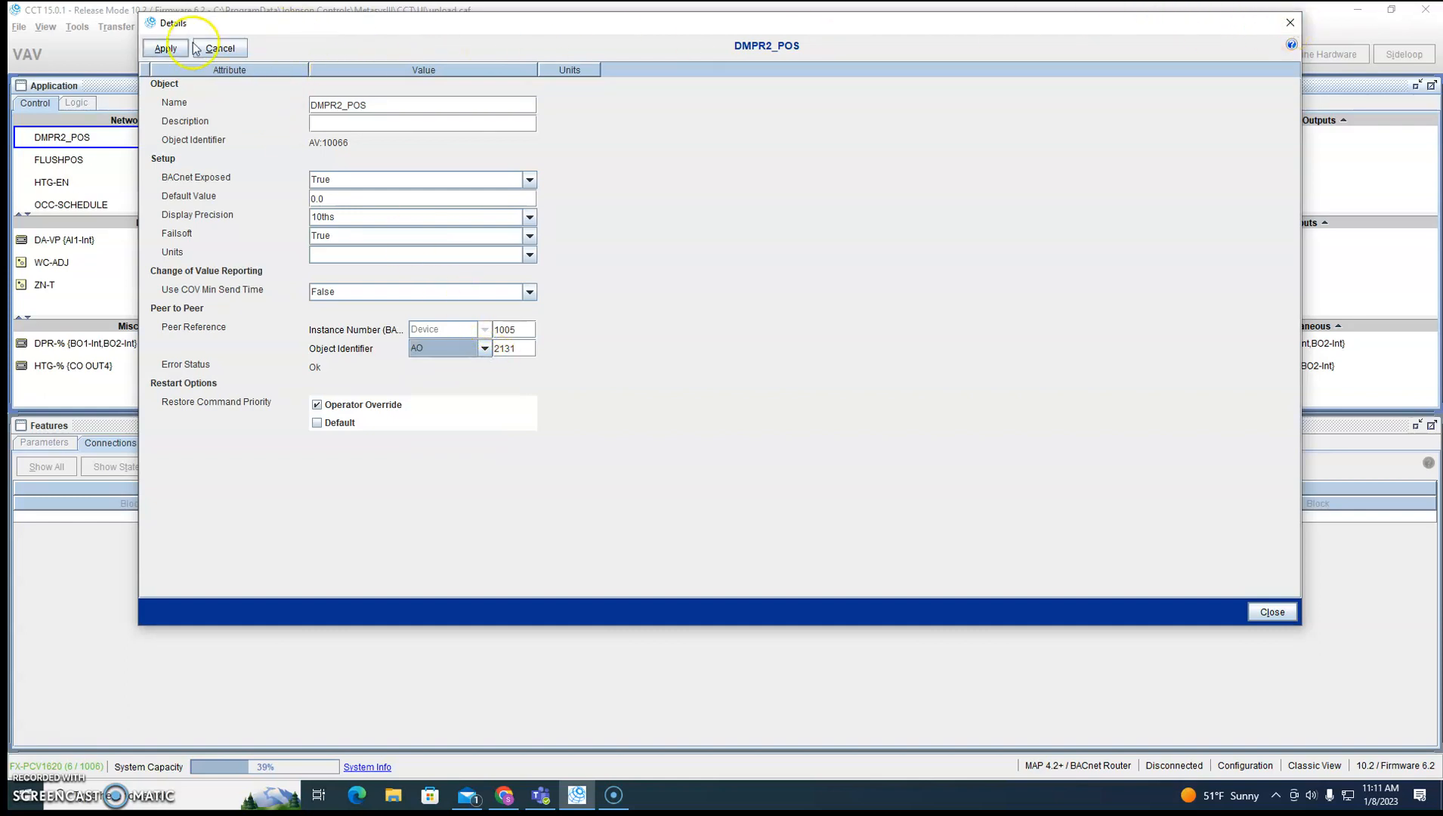
{"action": "left_click", "coordinate": [166, 48]}
{"action": "left_click", "coordinate": [1289, 23]}
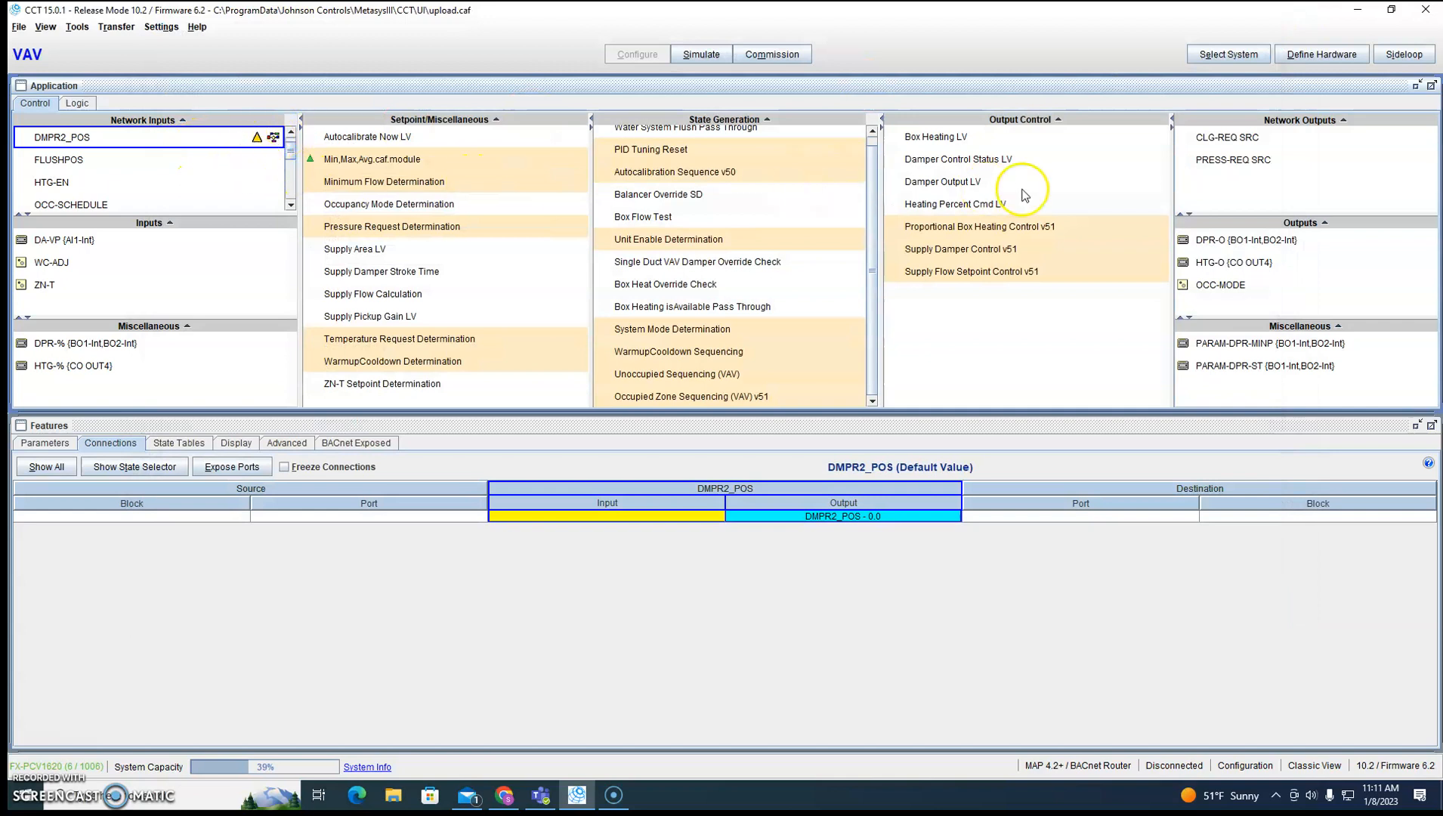
{"action": "left_click_drag", "start_coordinate": [1233, 159], "coordinate": [1295, 173]}
{"action": "left_click_drag", "start_coordinate": [604, 195], "coordinate": [602, 207]}
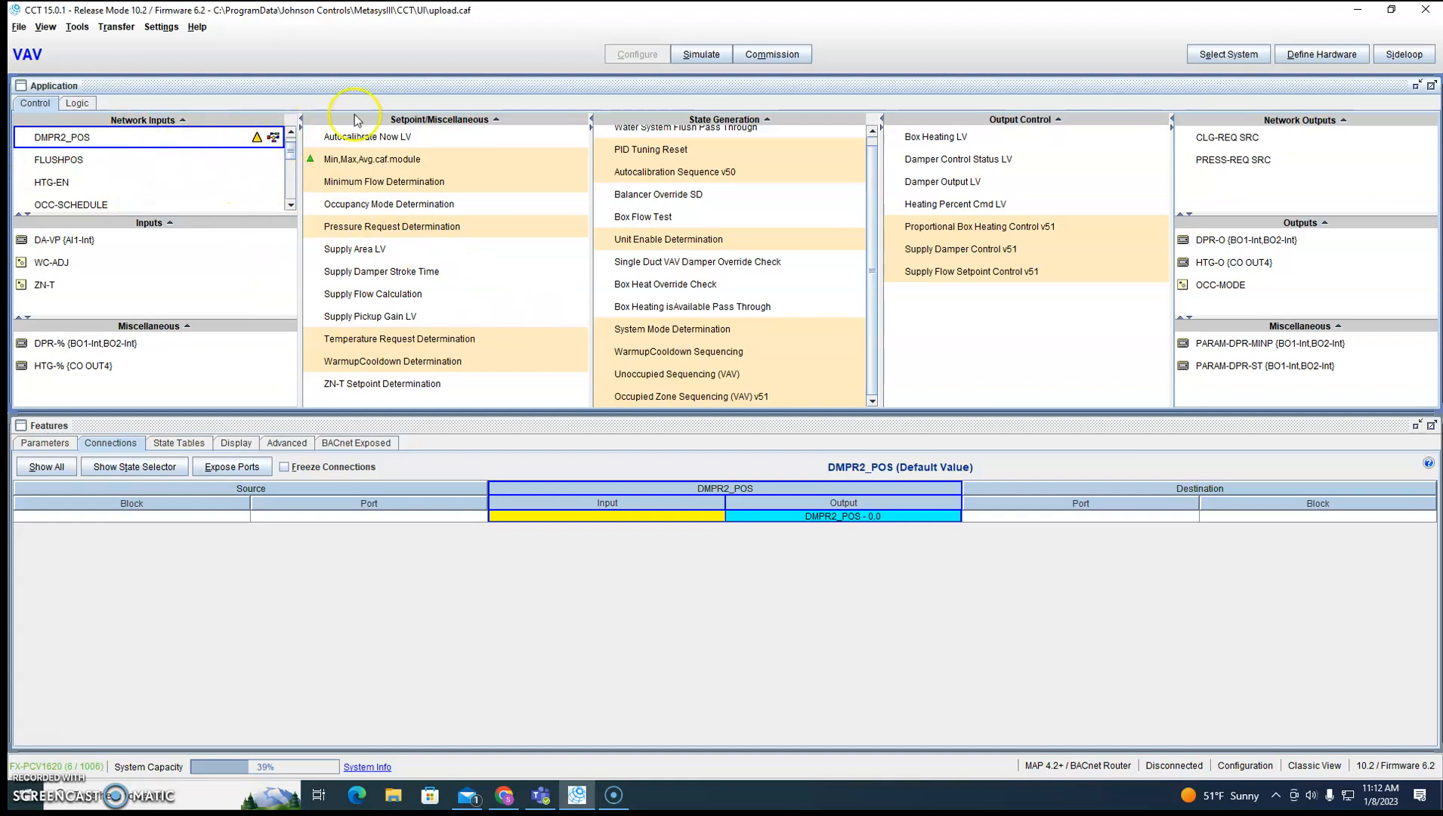
Transfer the application with the added DMPR2_POS input to device VAV_1_02 without saving changes, and start commissioning.
{"action": "left_click", "coordinate": [771, 54]}
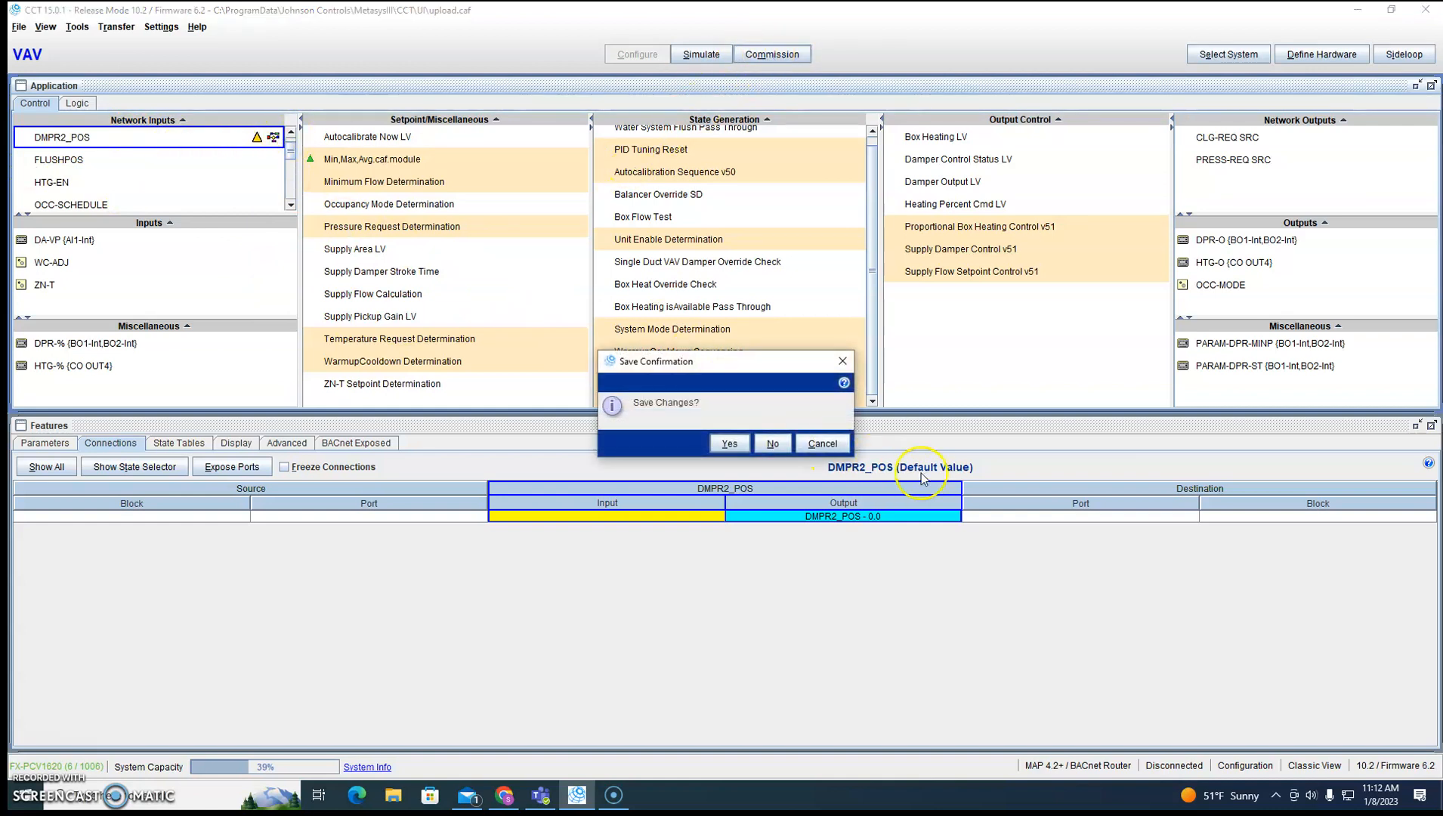
{"action": "left_click", "coordinate": [773, 445]}
{"action": "left_click", "coordinate": [116, 27]}
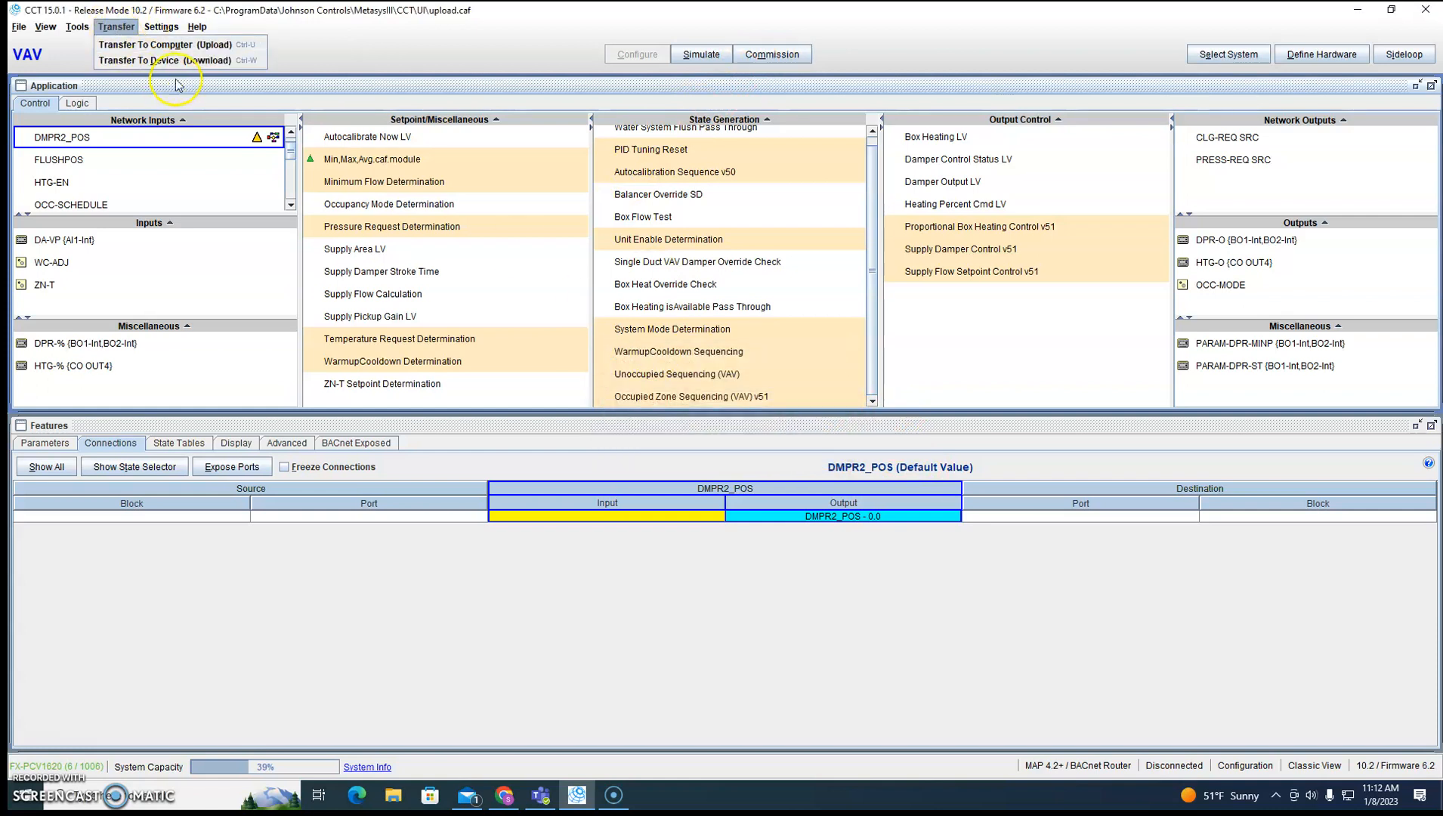
{"action": "left_click", "coordinate": [194, 62]}
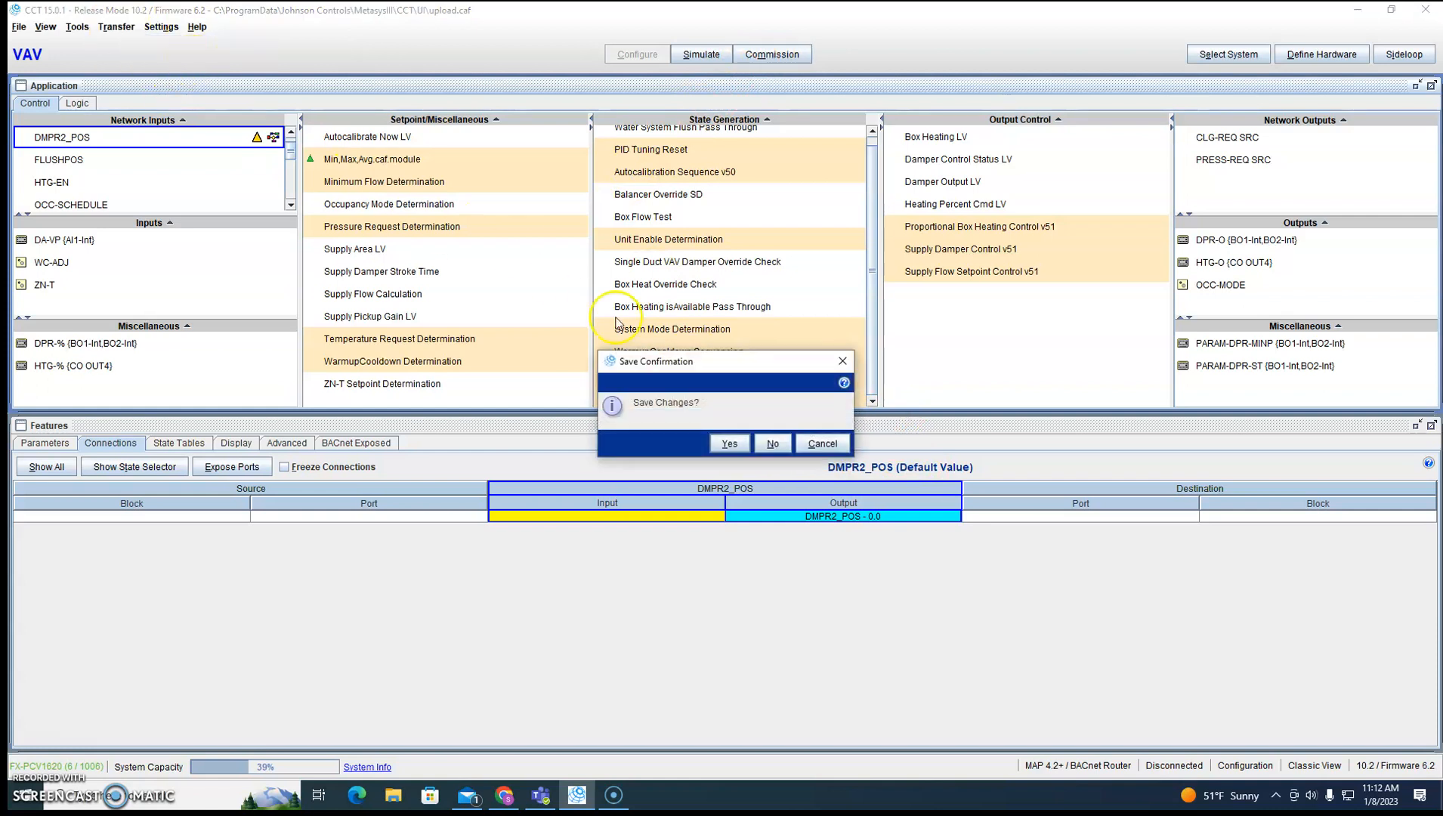
{"action": "left_click", "coordinate": [774, 444]}
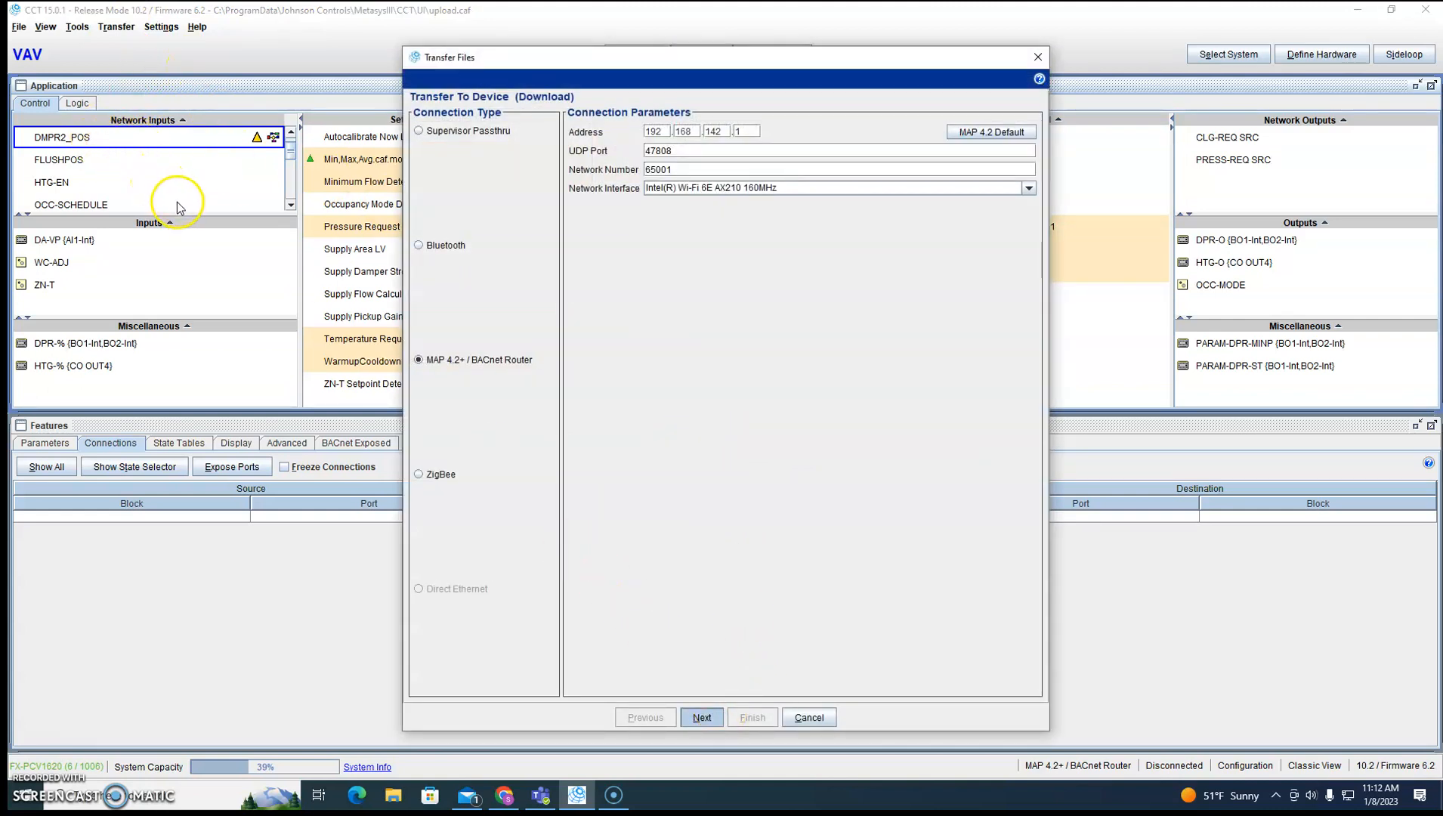
{"action": "key", "text": "Return"}
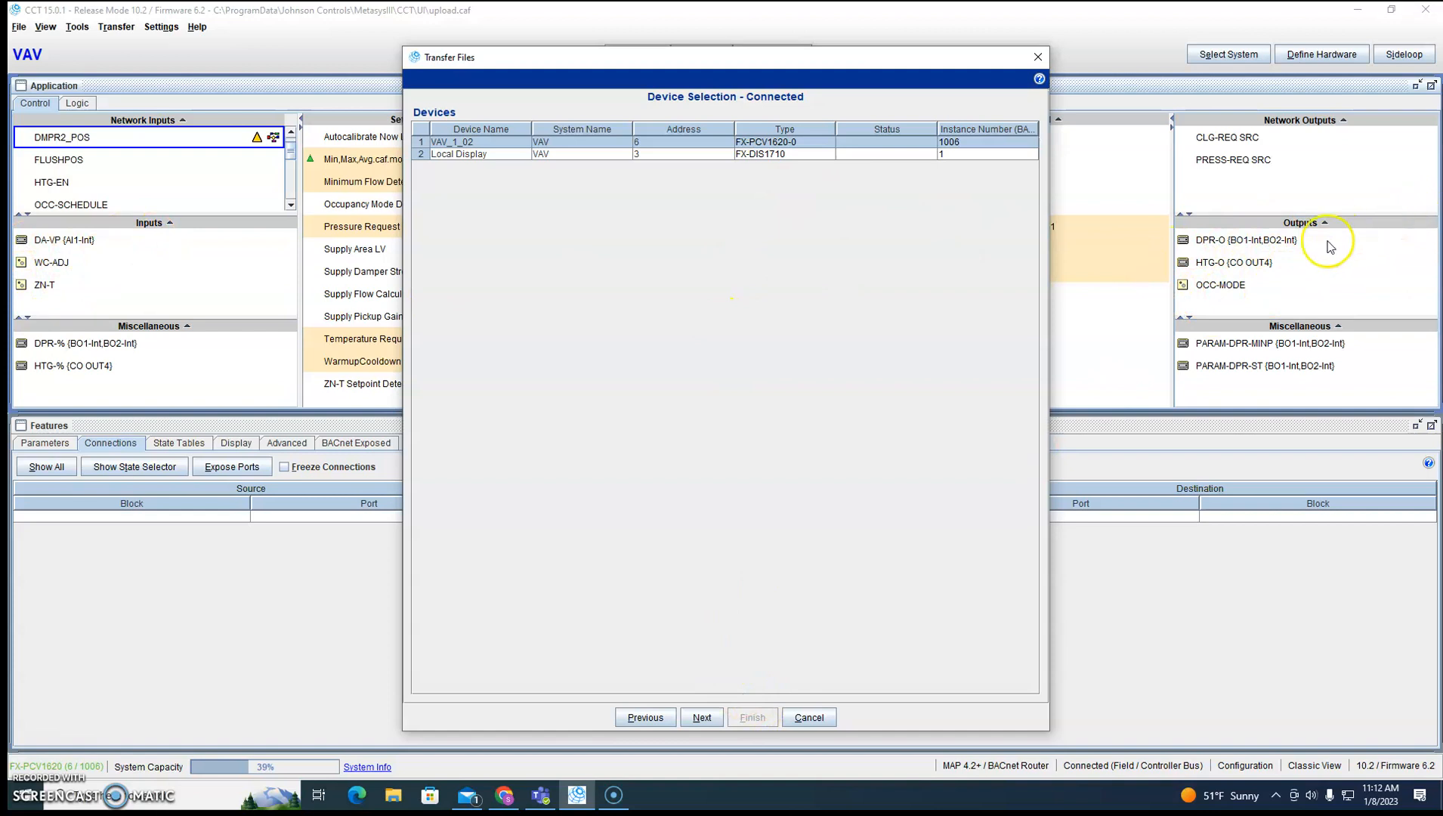
{"action": "left_click", "coordinate": [701, 717]}
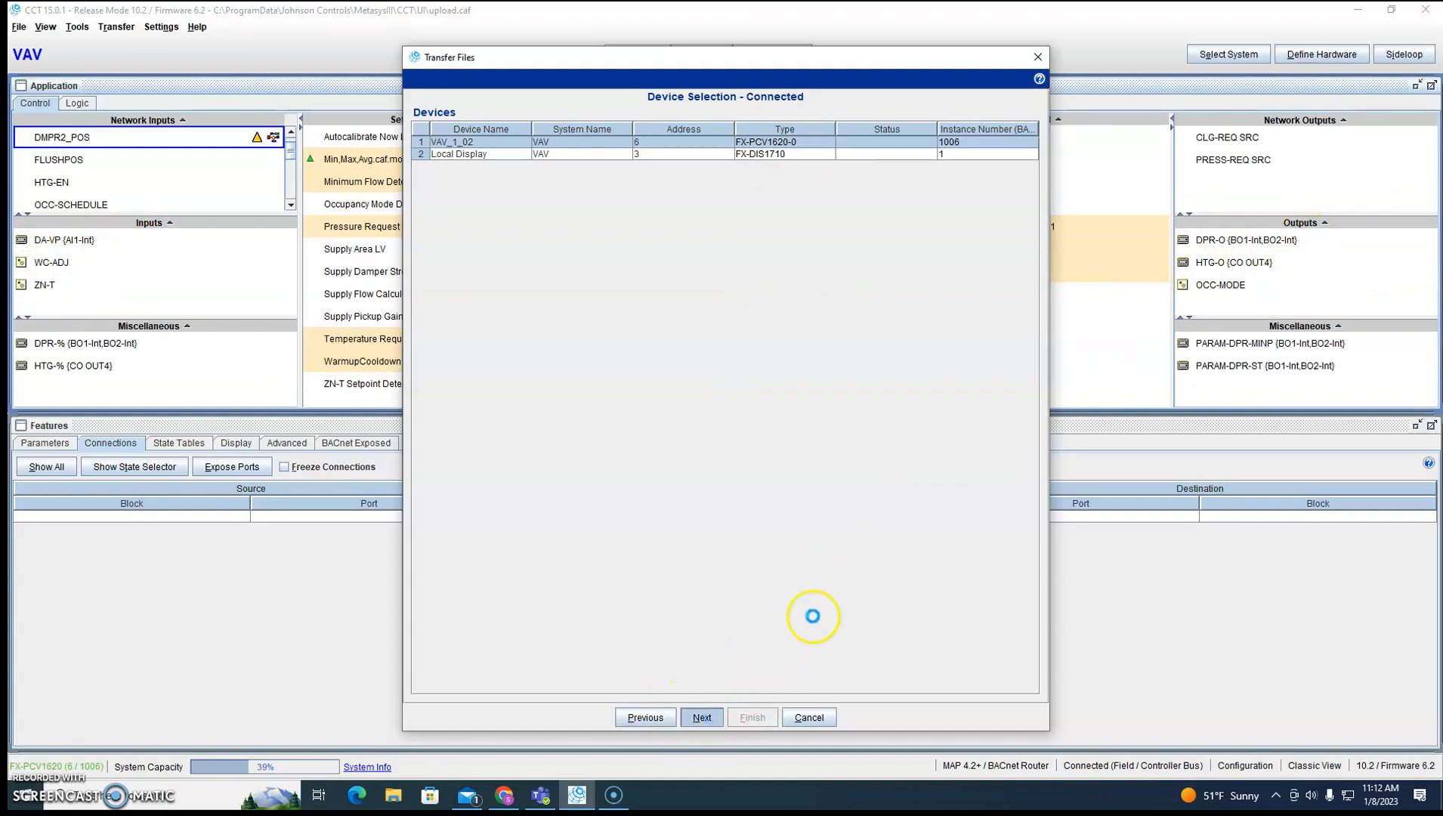
{"action": "left_click", "coordinate": [754, 719]}
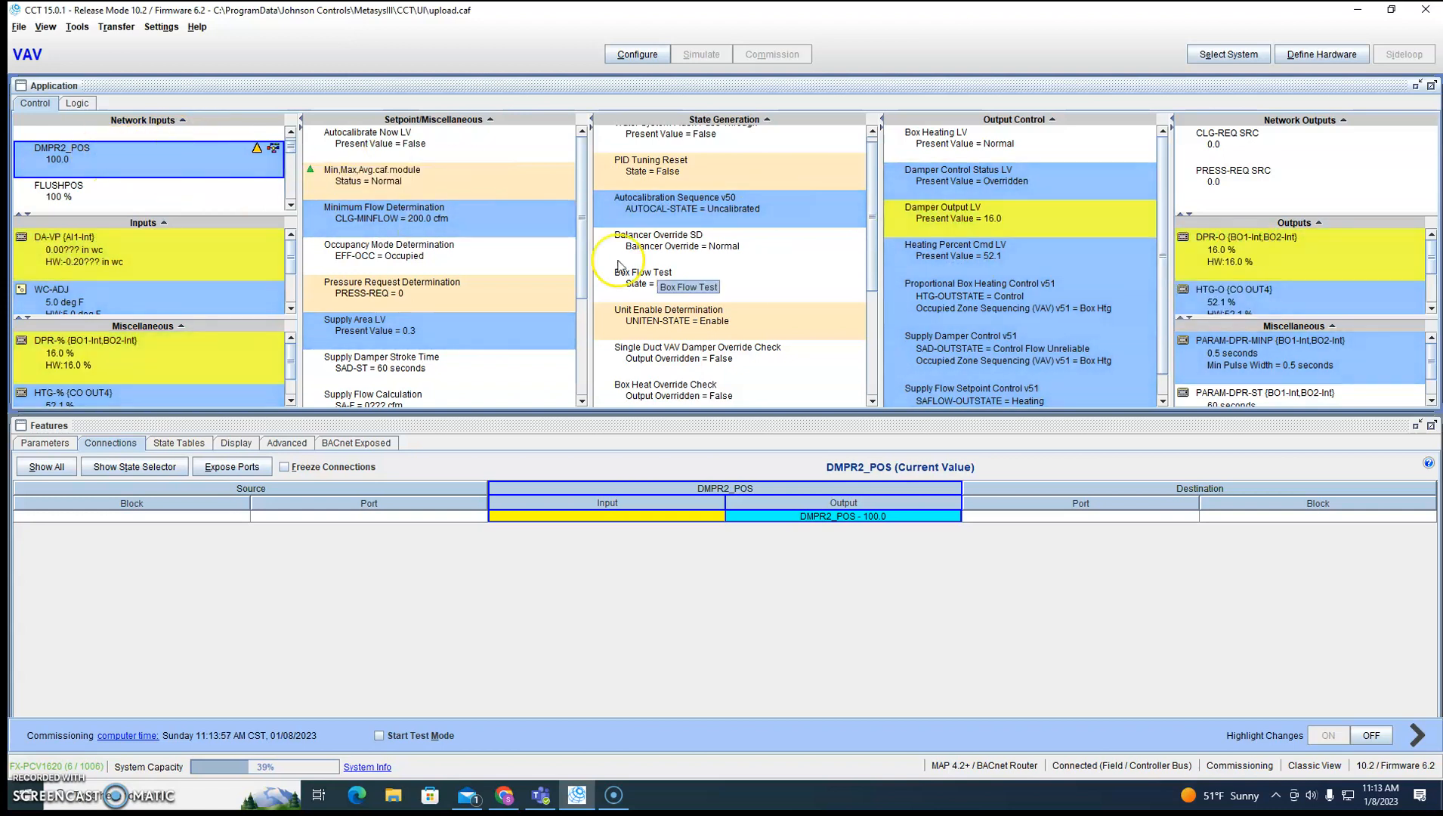
Examine the commissioned input and output connections of Min,Max,Avg.caf.module.
{"action": "left_click", "coordinate": [376, 178]}
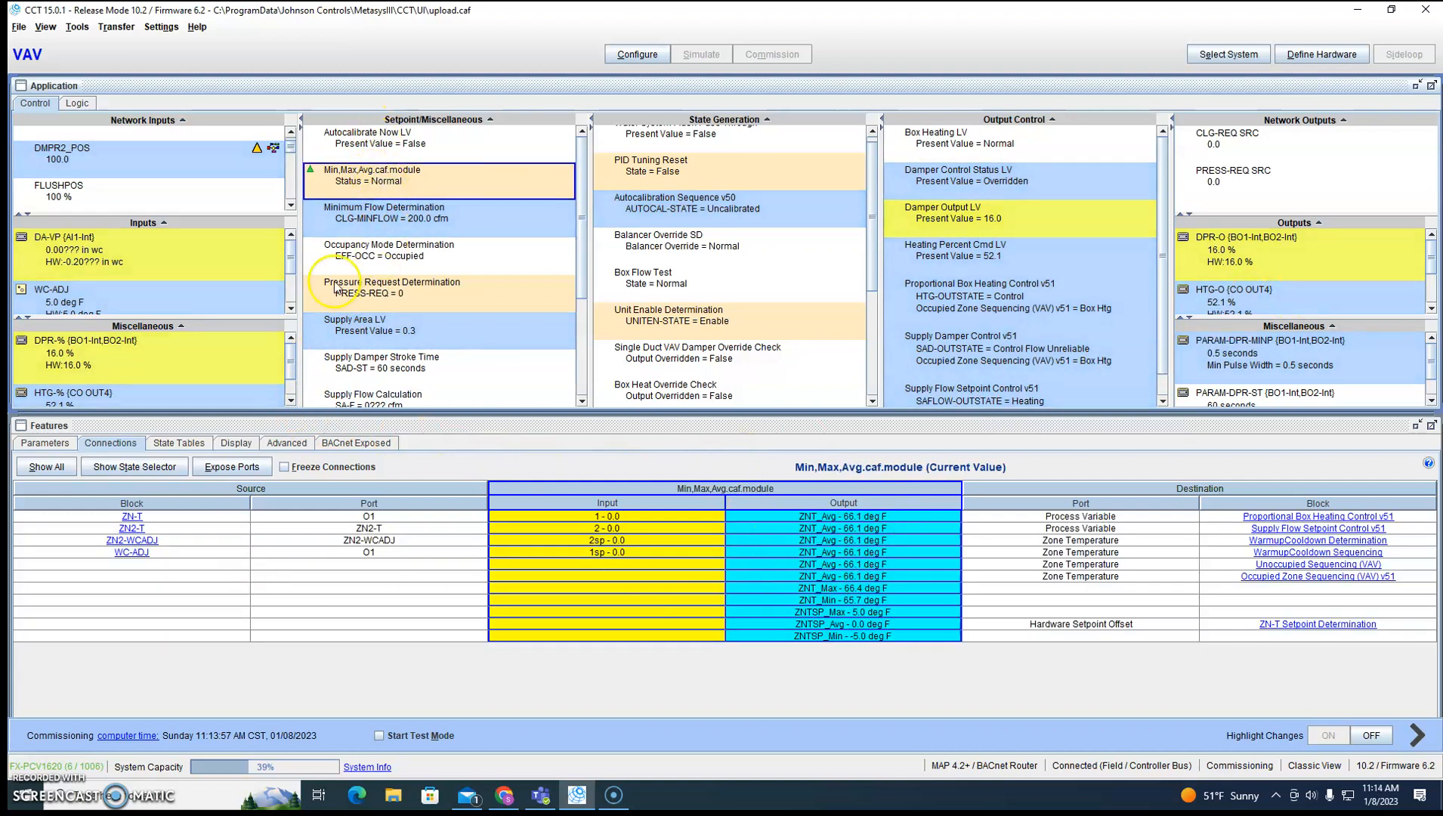